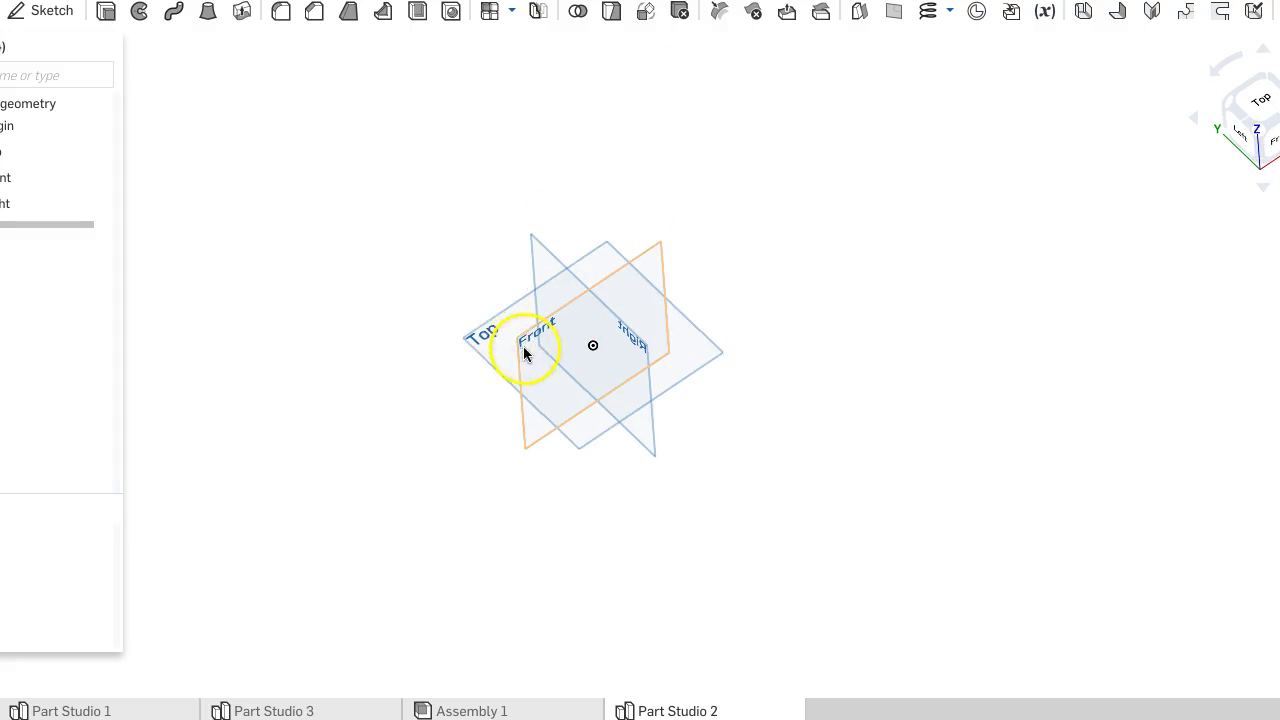
Start a sketch on the Top plane and draw a circle about 41.5 mm in diameter centred on the origin
left_click(484, 340)
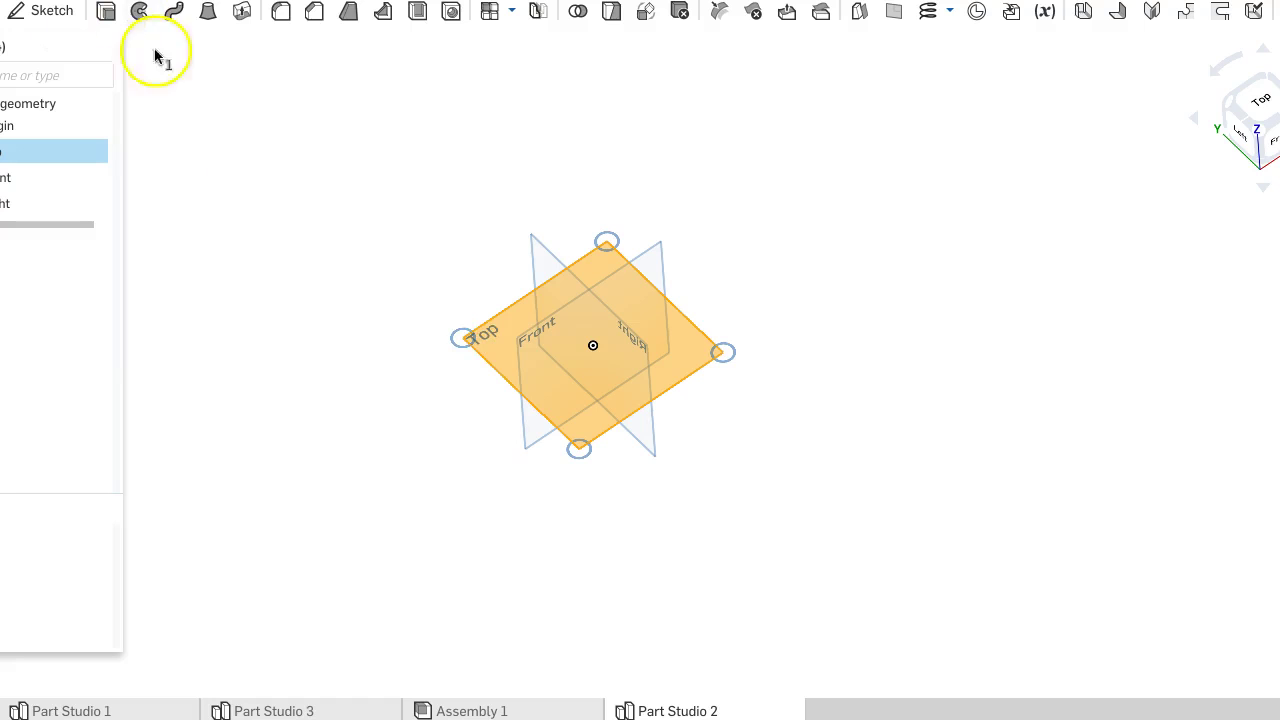
left_click(68, 14)
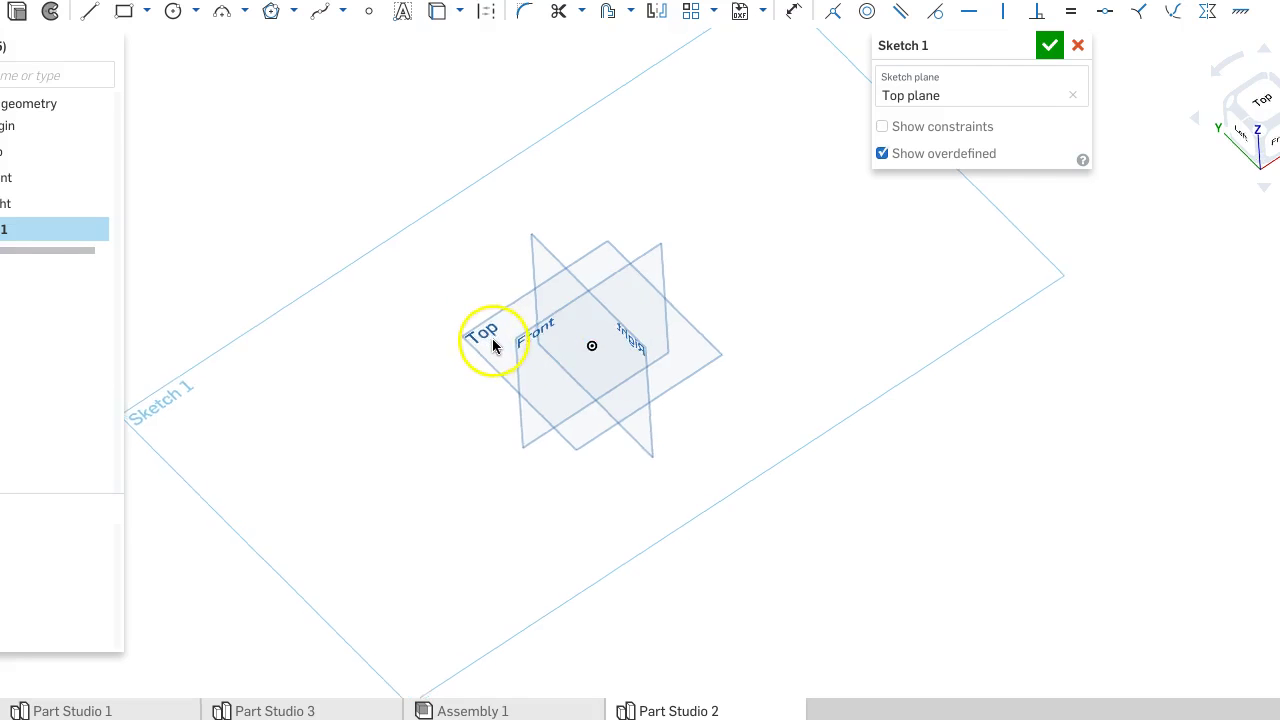
key("n")
scroll(410, 305, "down", 2)
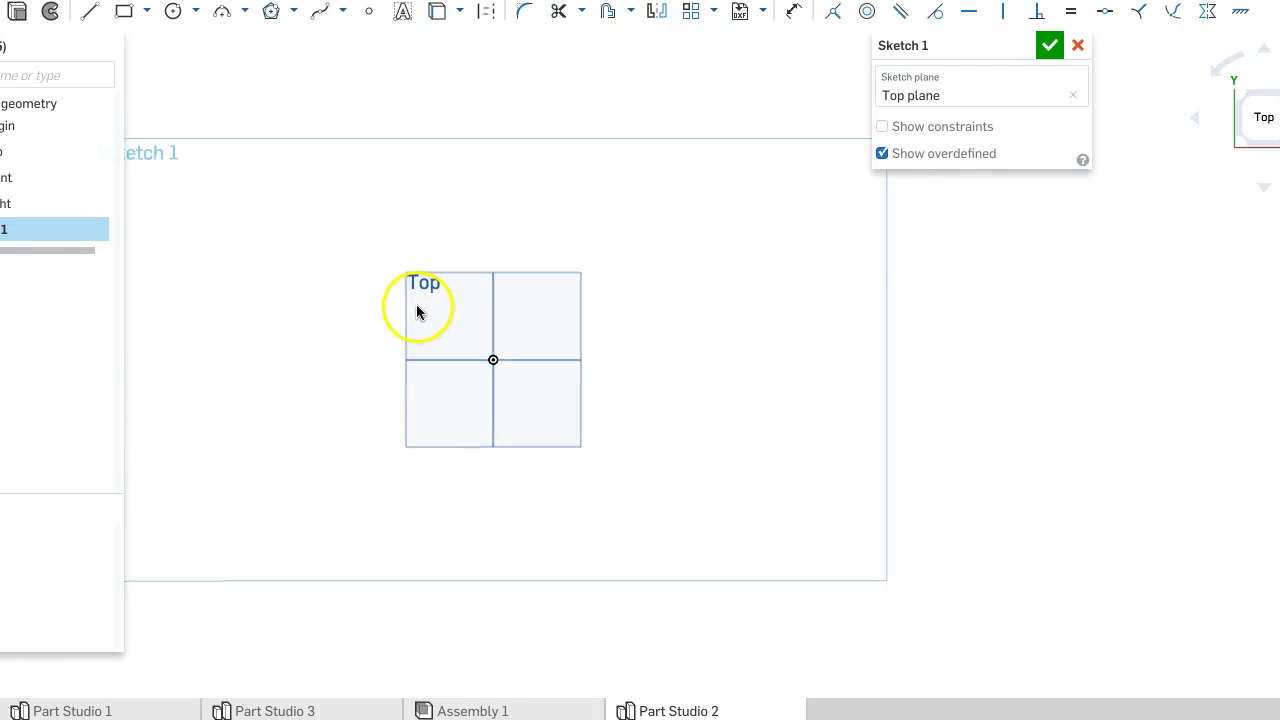
scroll(419, 312, "up", 6)
scroll(419, 312, "down", 1)
mouse_move(451, 326)
middle_mouse_down()
mouse_move(434, 280)
mouse_move(373, 226)
middle_mouse_up()
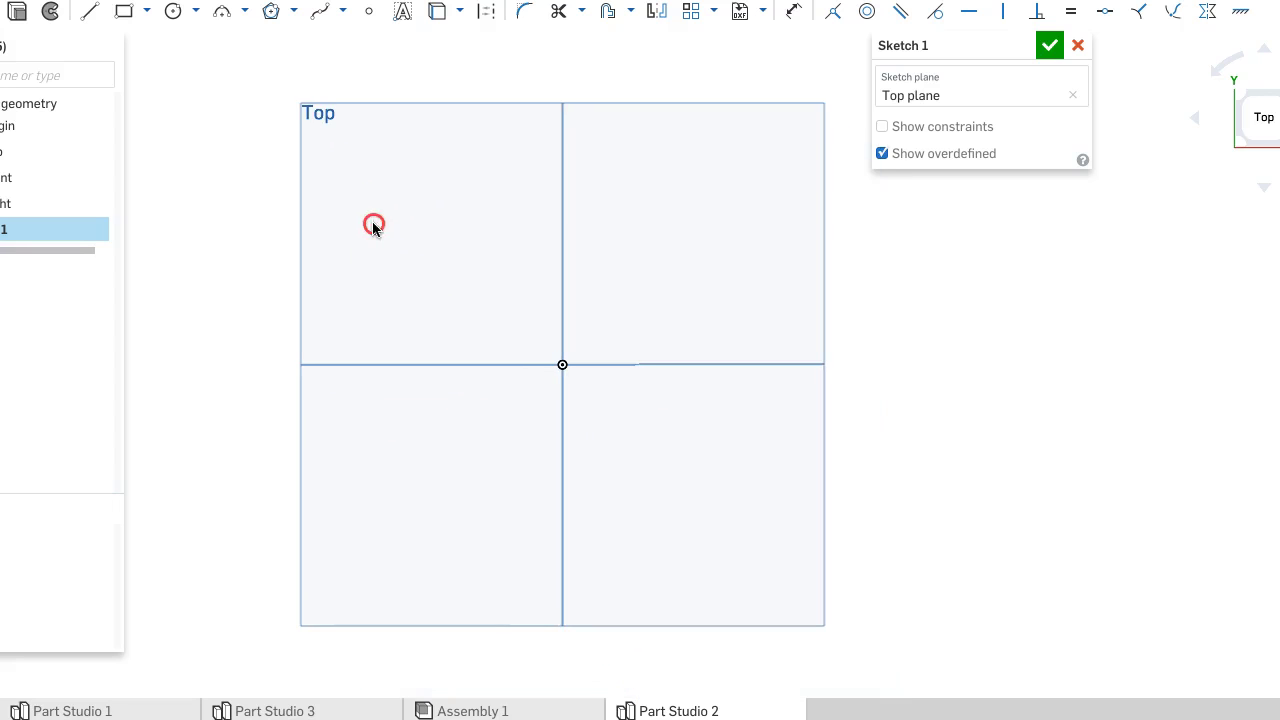
left_click(174, 12)
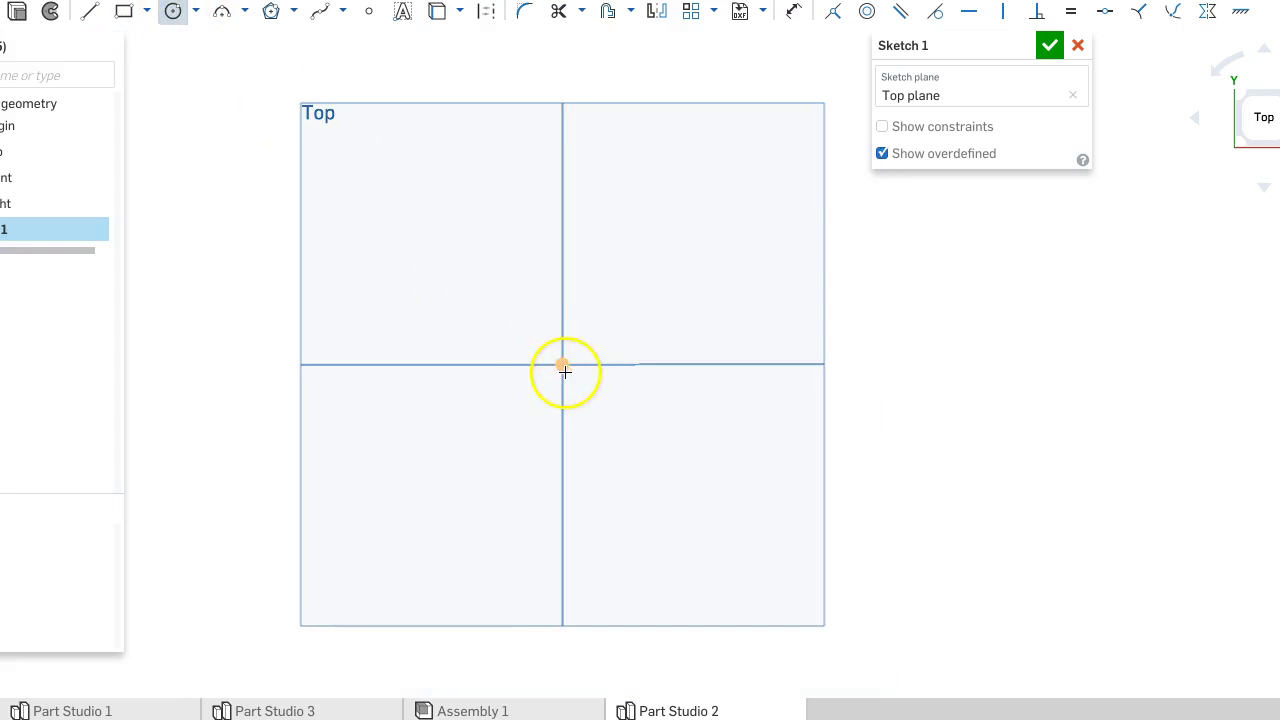
left_click(625, 329)
left_click(420, 368)
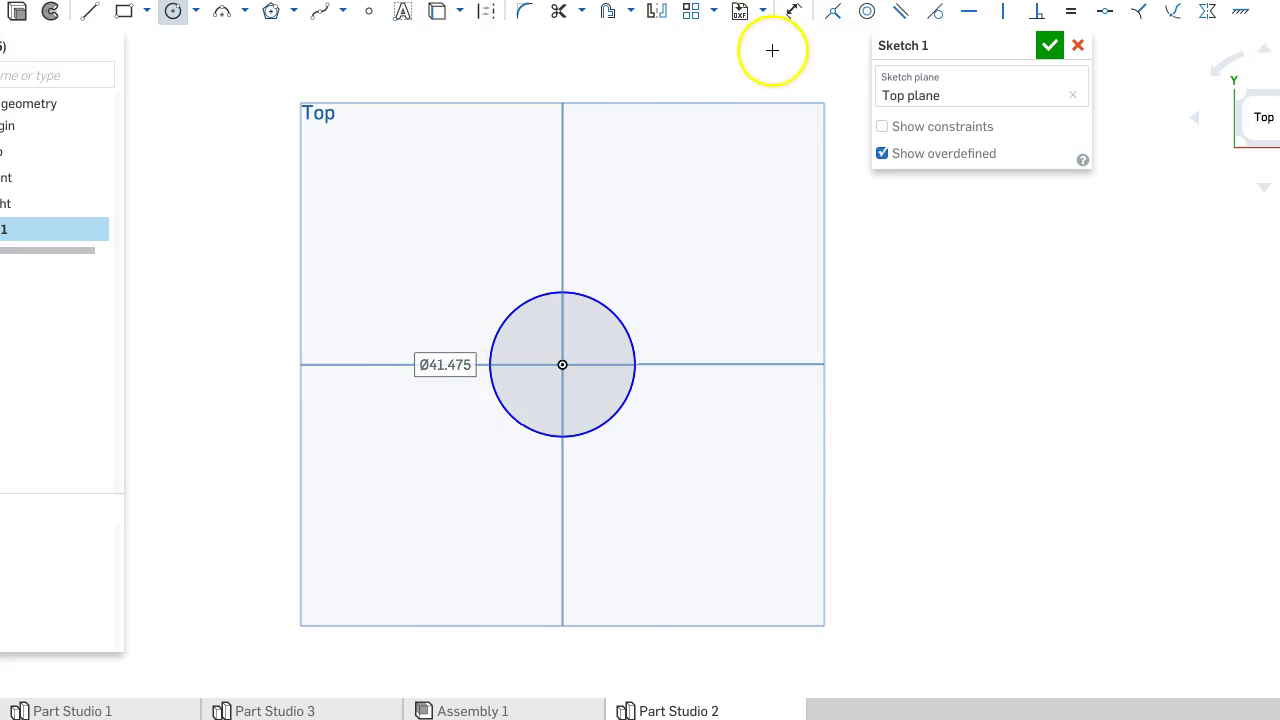
Dimension the circle's diameter to 55 mm
left_click(788, 14)
left_click(491, 349)
left_click(403, 331)
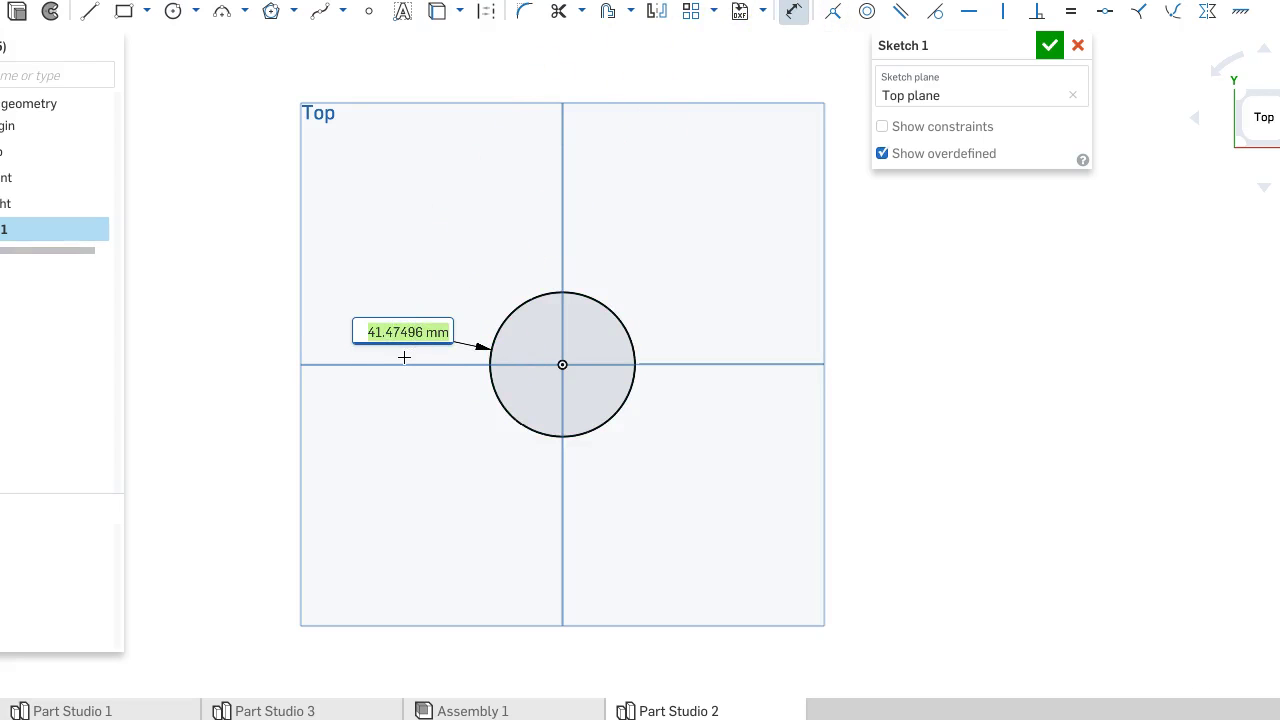
type("55")
key("Return")
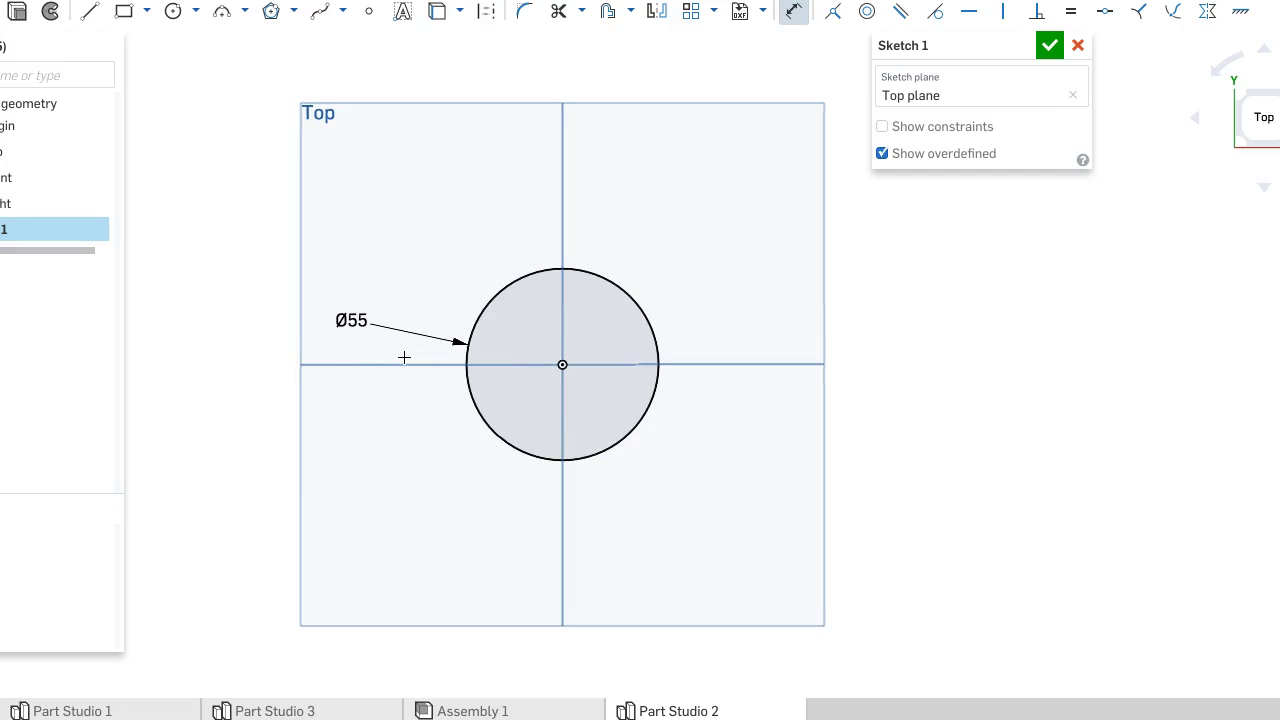
Extrude the circle as a new solid with a blind depth of 100 mm
right_click_drag(609, 381, 611, 381)
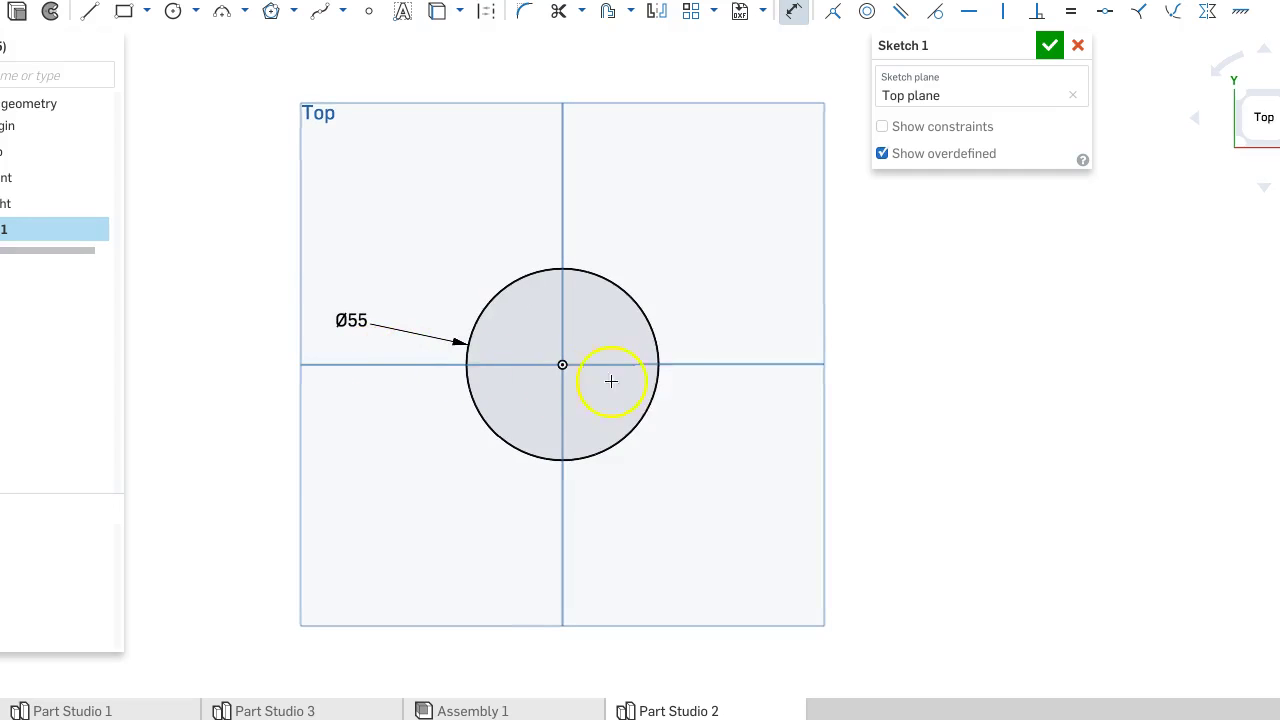
left_click(17, 14)
right_click_drag(417, 437, 634, 297)
left_click(1030, 205)
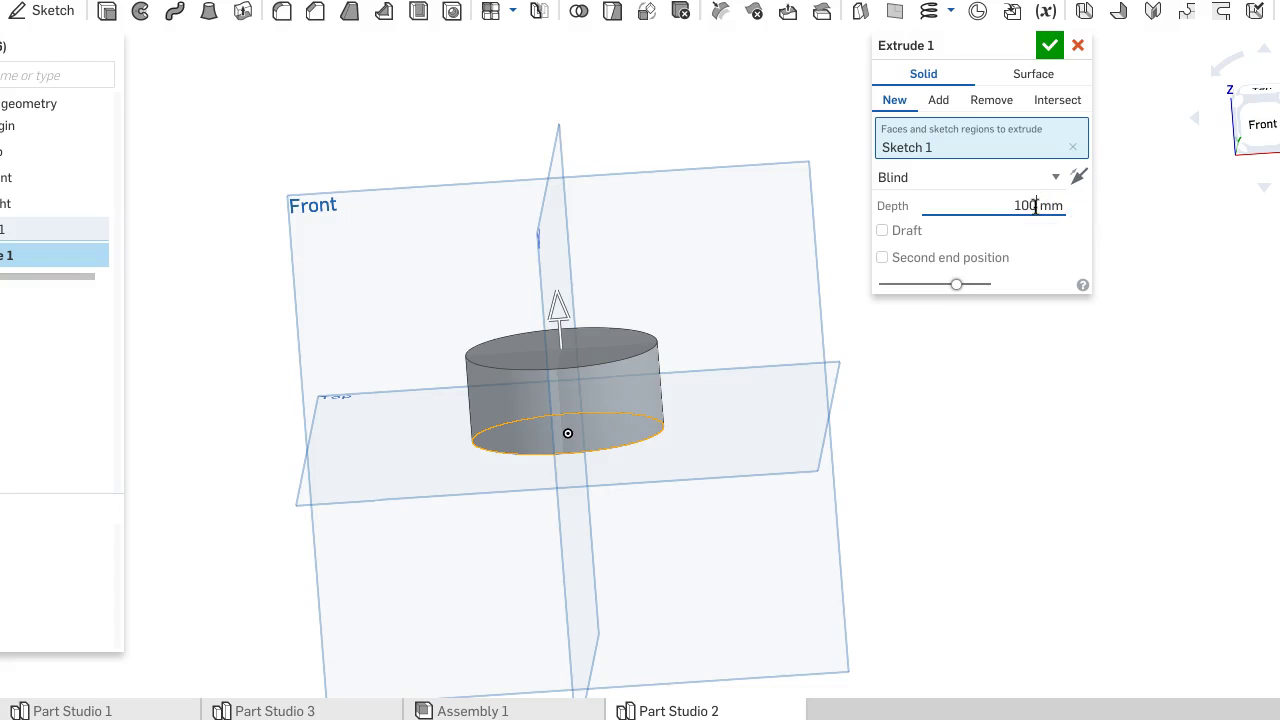
type("100")
key("Return")
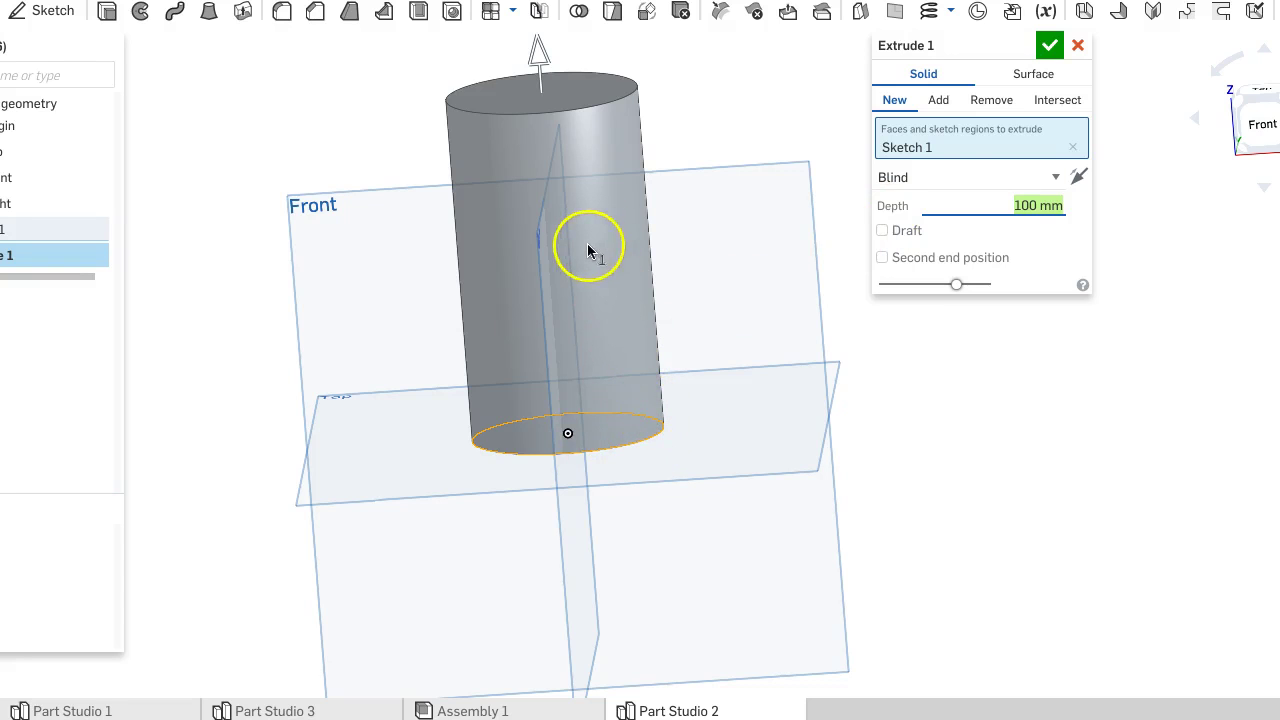
Enable draft on the extrusion, try an angle of 10 degrees, and set it to 8 degrees for a cup-like taper
left_click(882, 232)
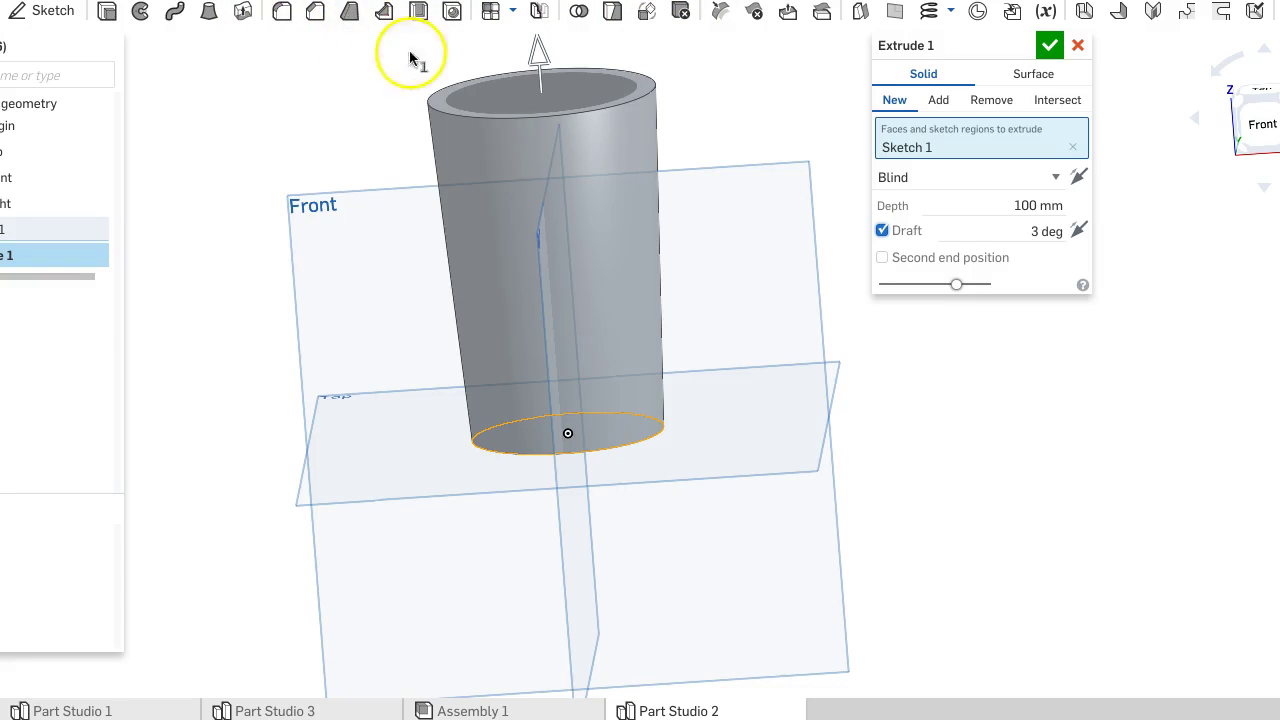
left_click(1050, 231)
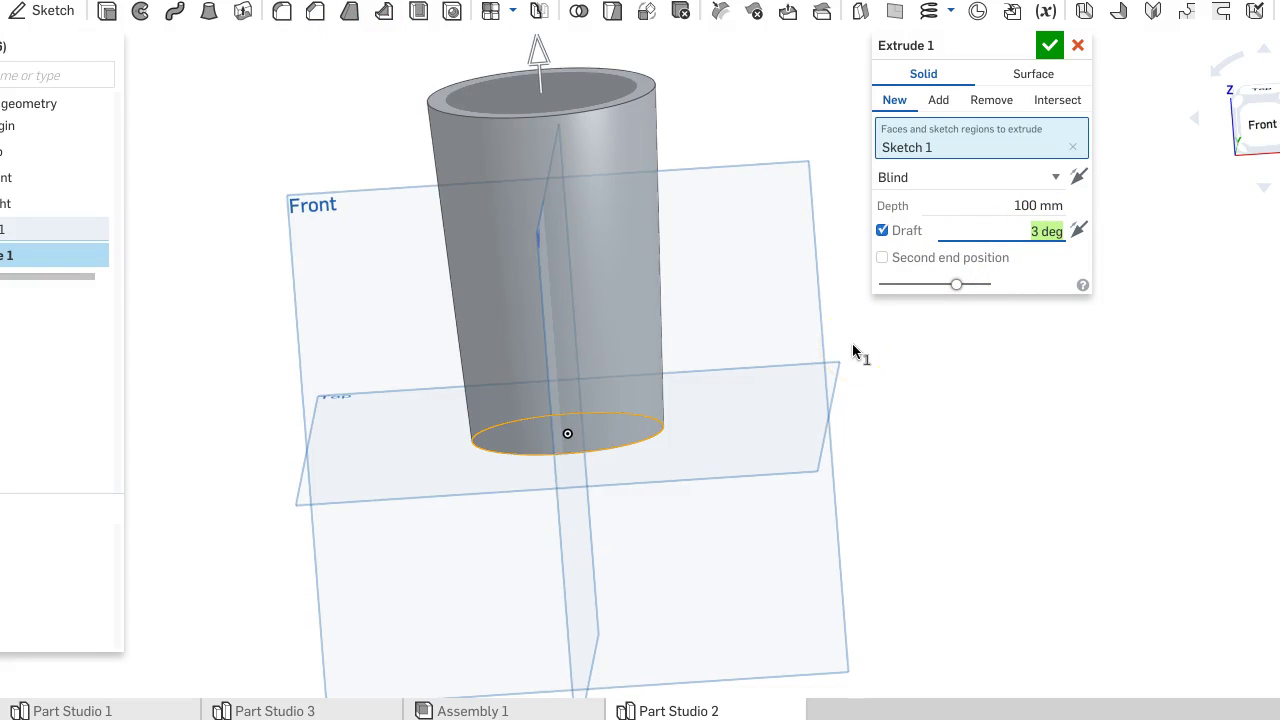
type("10")
left_click(938, 391)
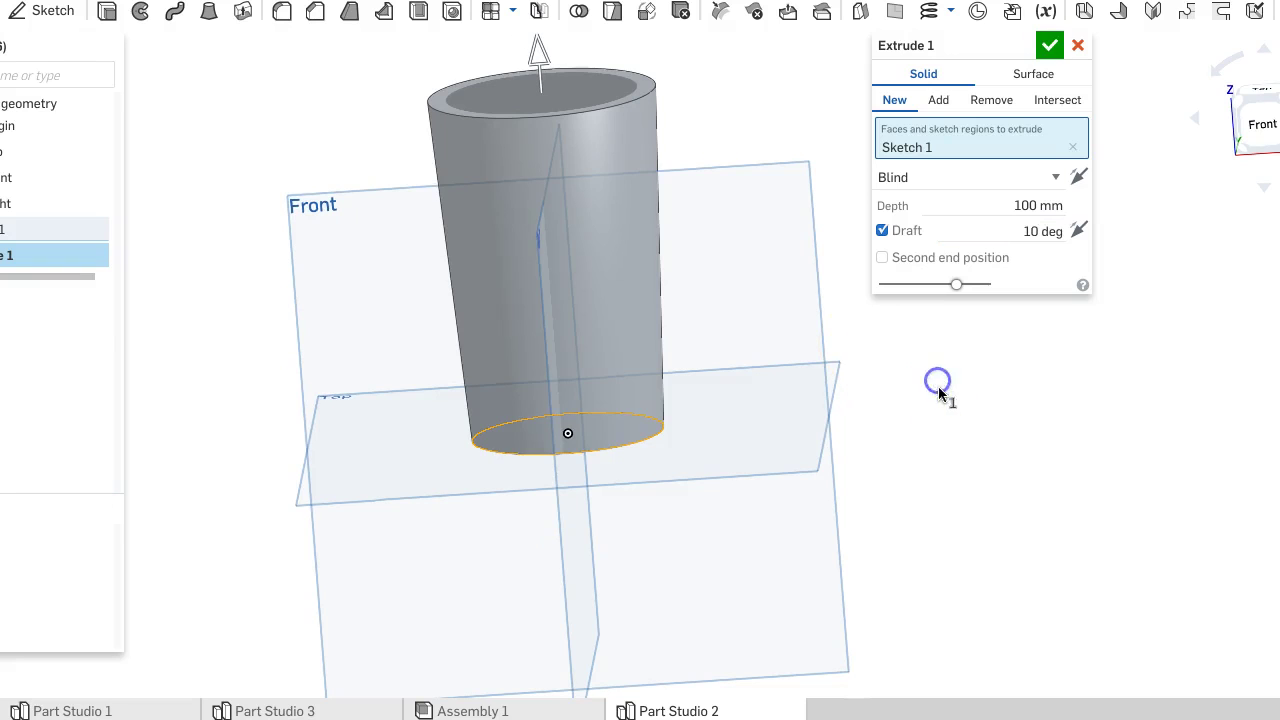
left_click(1017, 233)
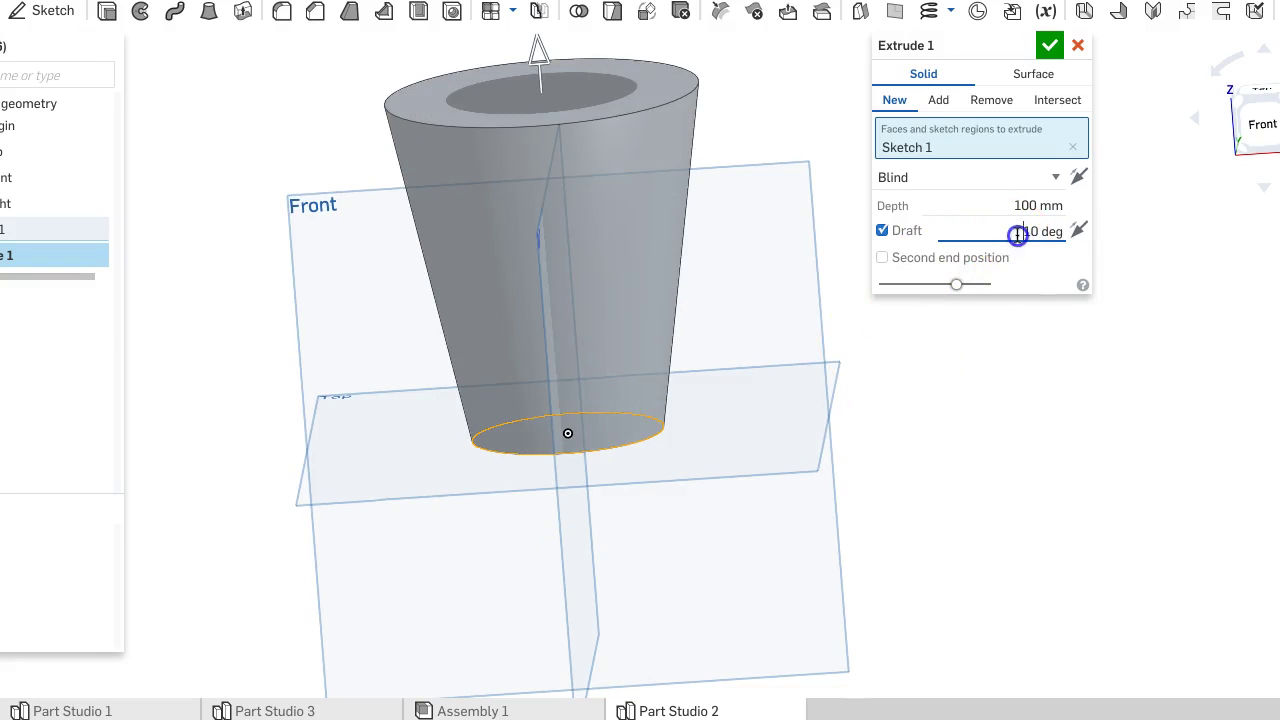
left_click(1062, 279)
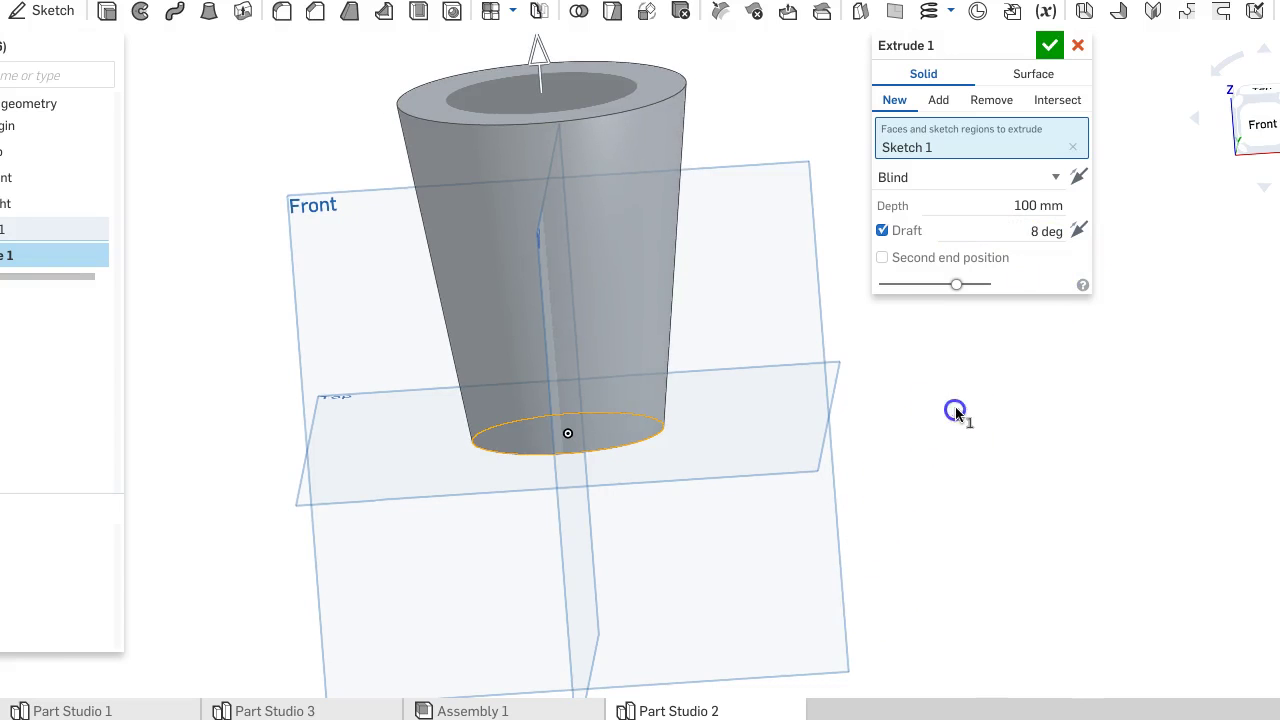
mouse_move(967, 443)
right_mouse_down()
mouse_move(960, 409)
mouse_move(952, 435)
right_mouse_up()
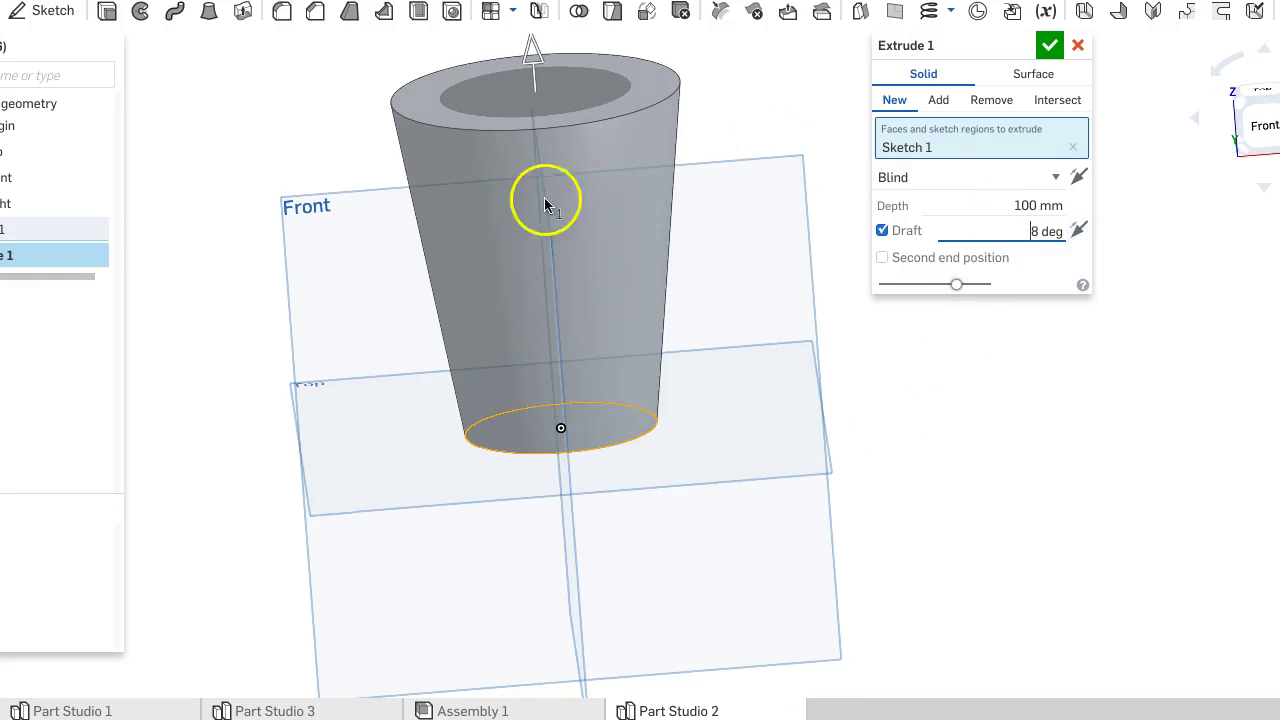
Edit the base sketch and set the circle's diameter to 70 mm
double_click(55, 230)
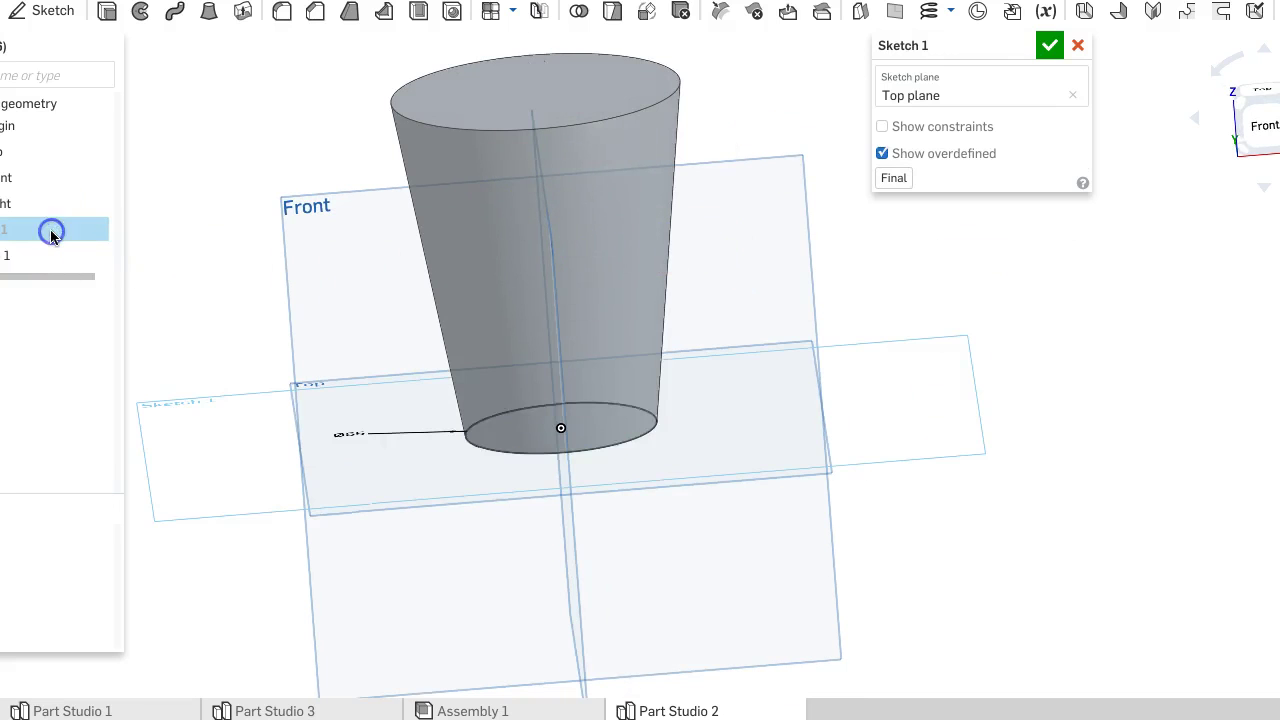
right_click_drag(433, 465, 371, 457)
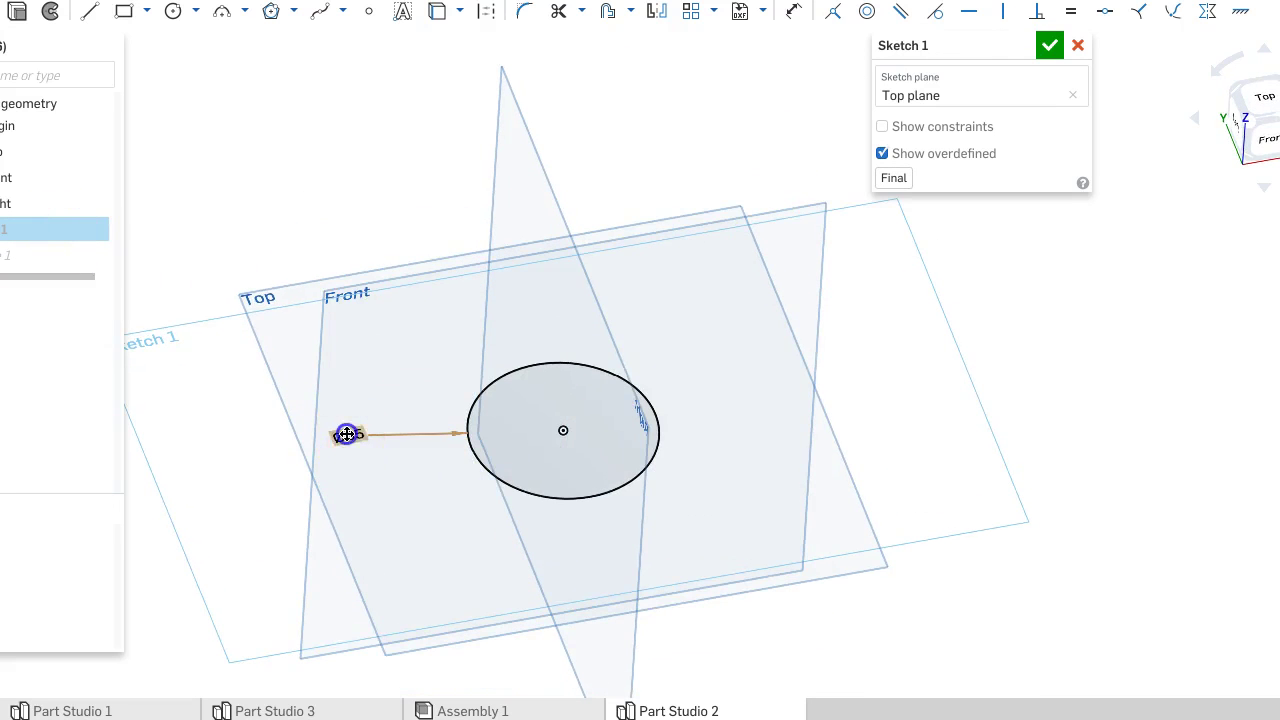
double_click(345, 434)
type("65")
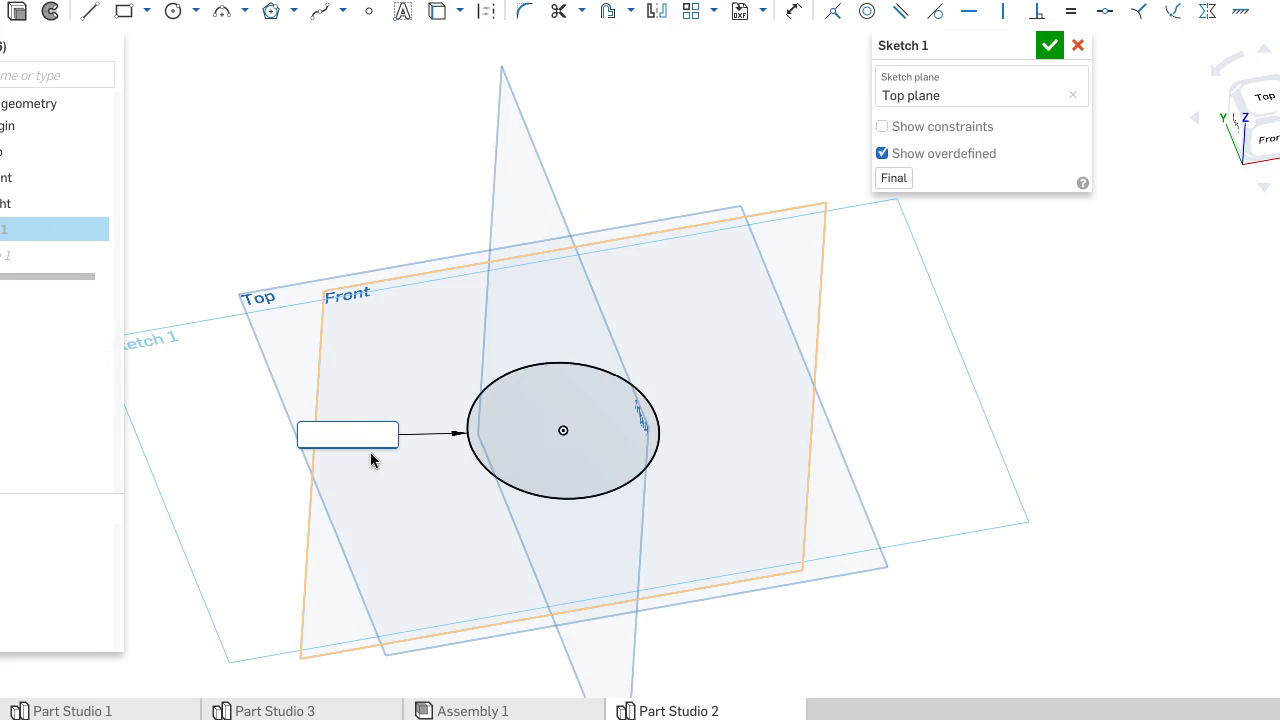
key("Return")
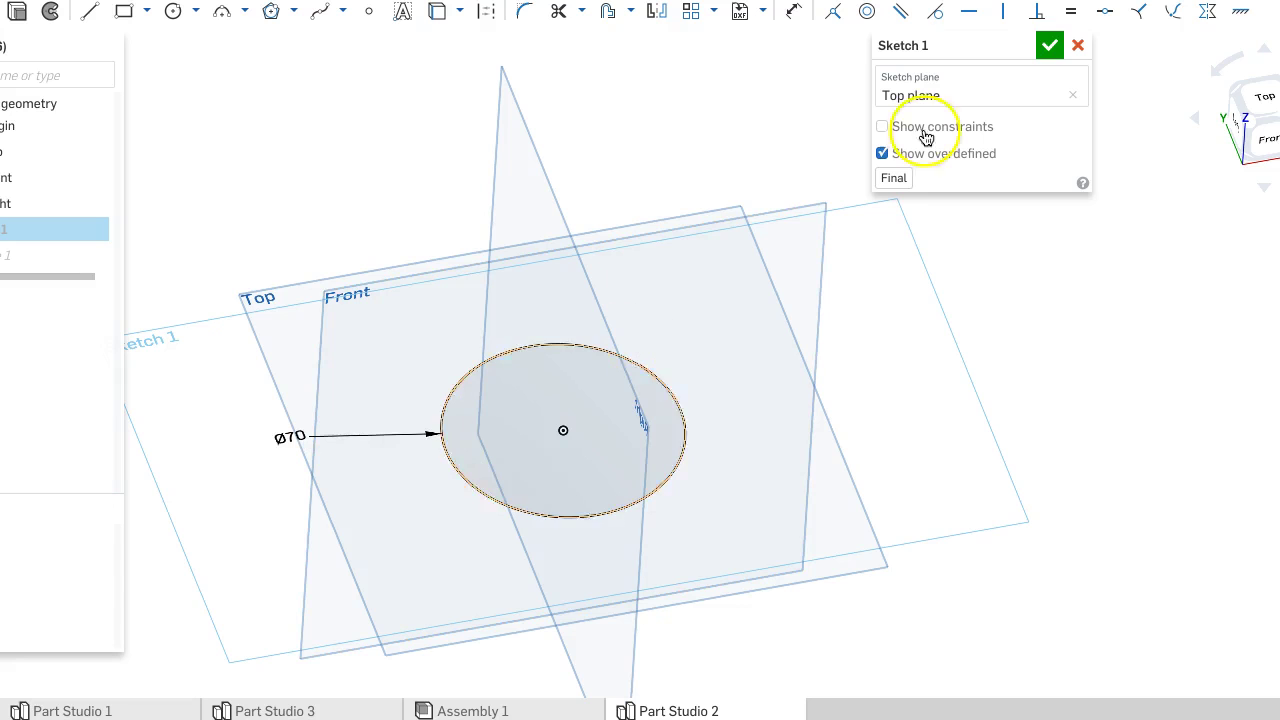
left_click(1056, 48)
Shell the tapered body with a 5 mm wall thickness, removing its wide top face
mouse_move(777, 243)
right_mouse_down()
mouse_move(740, 174)
mouse_move(709, 191)
mouse_move(574, 206)
mouse_move(600, 232)
mouse_move(606, 206)
mouse_move(600, 194)
mouse_move(649, 360)
mouse_move(596, 216)
right_mouse_up()
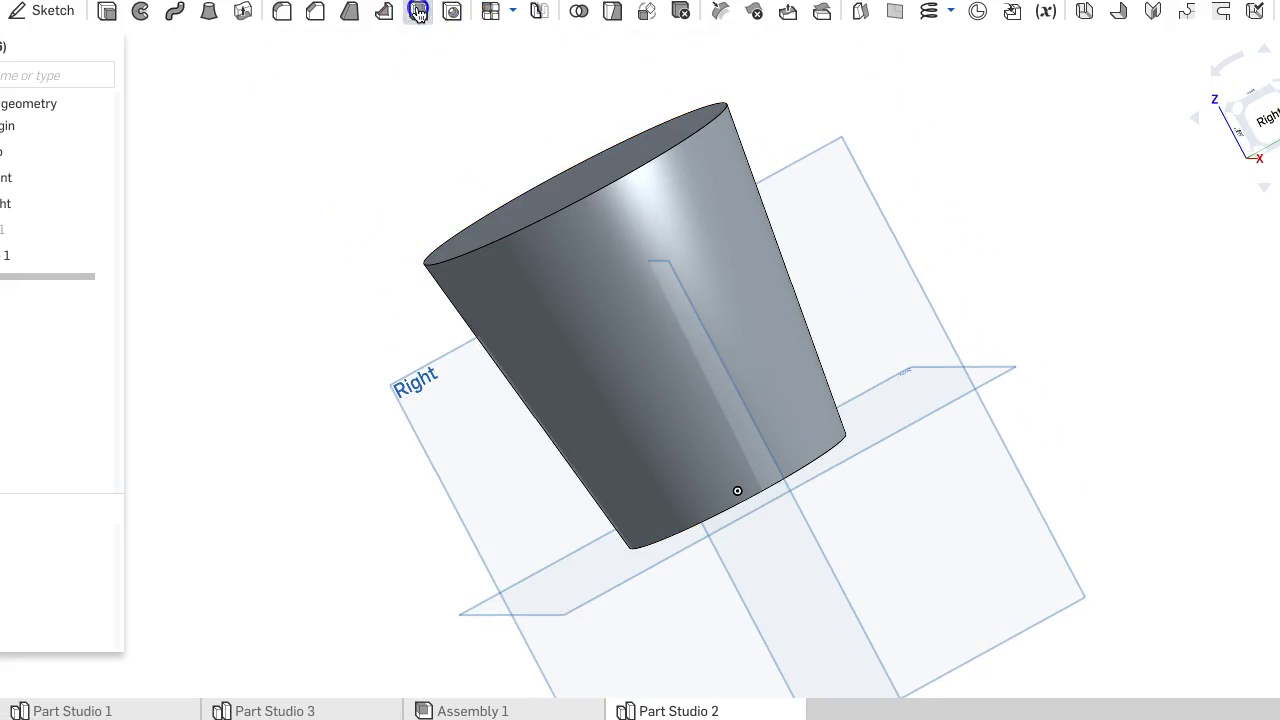
left_click(418, 12)
right_click_drag(480, 91, 531, 131)
left_click(566, 220)
right_click_drag(690, 35, 763, 80)
left_click(1034, 161)
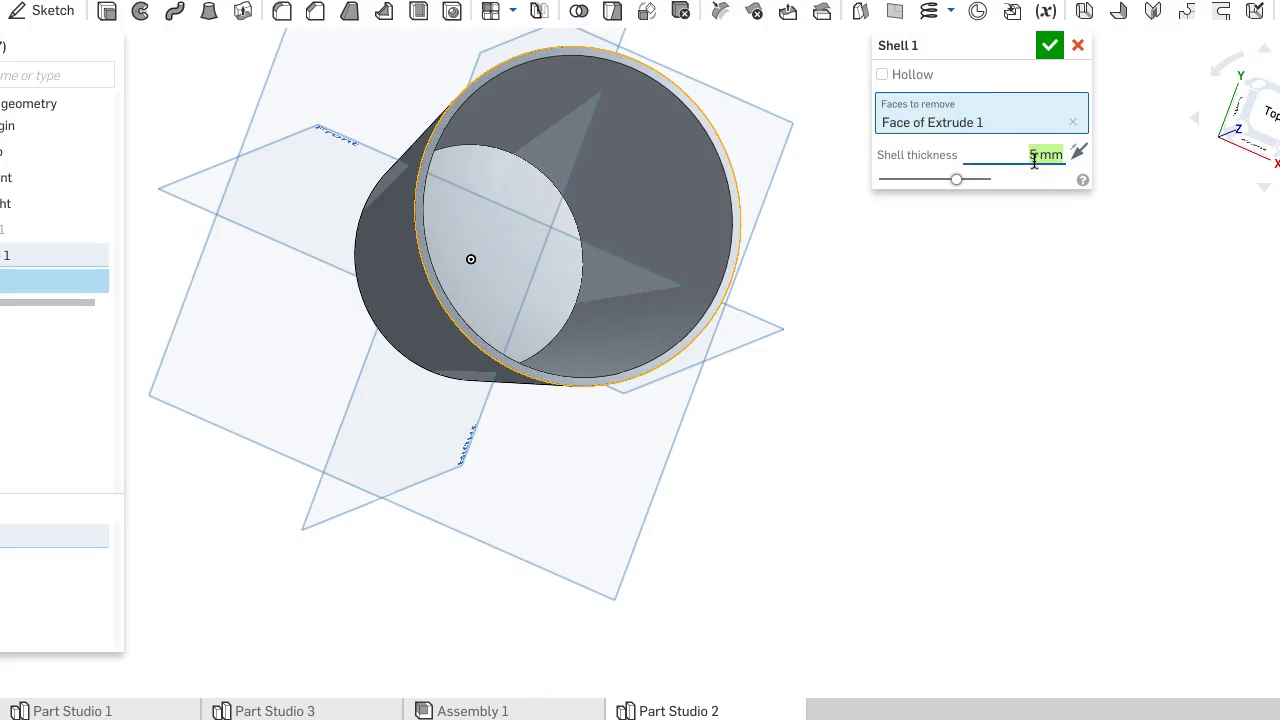
right_click_drag(988, 337, 1009, 223)
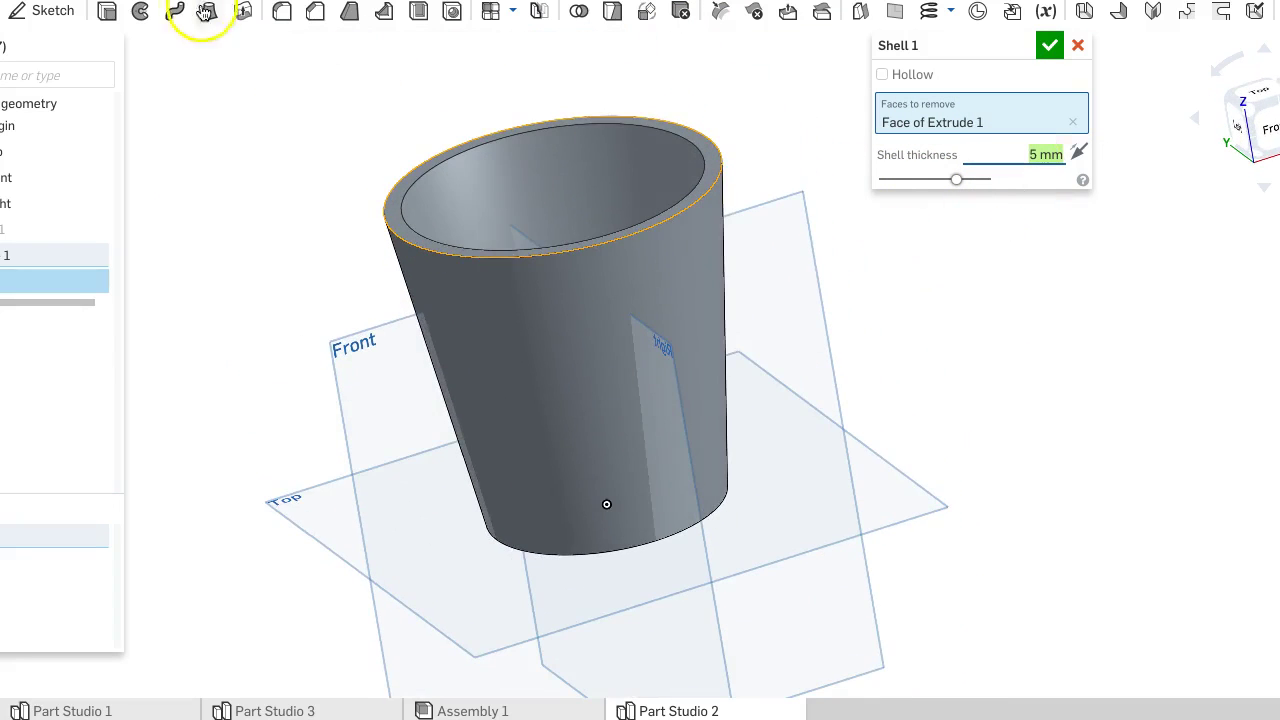
Fillet the outer edge of the cup's rim with a 2 mm radius
left_click(285, 11)
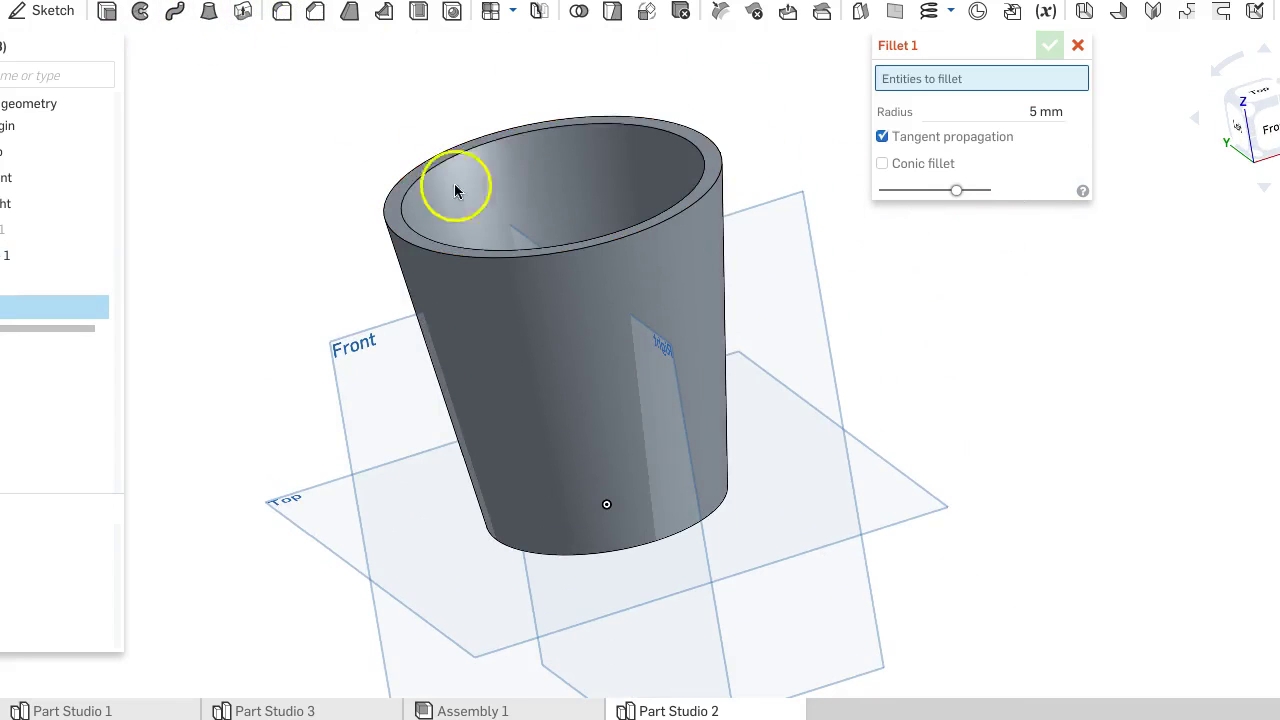
left_click(440, 250)
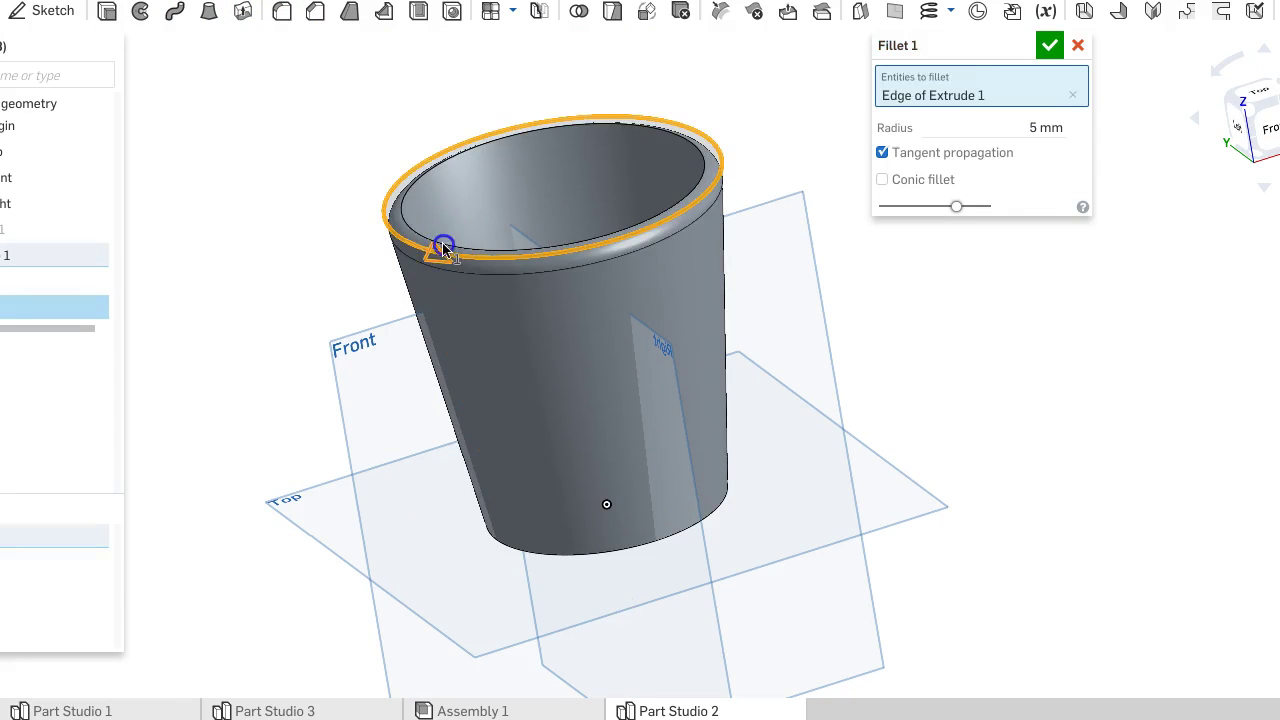
right_click_drag(440, 250, 534, 289)
left_click(1018, 127)
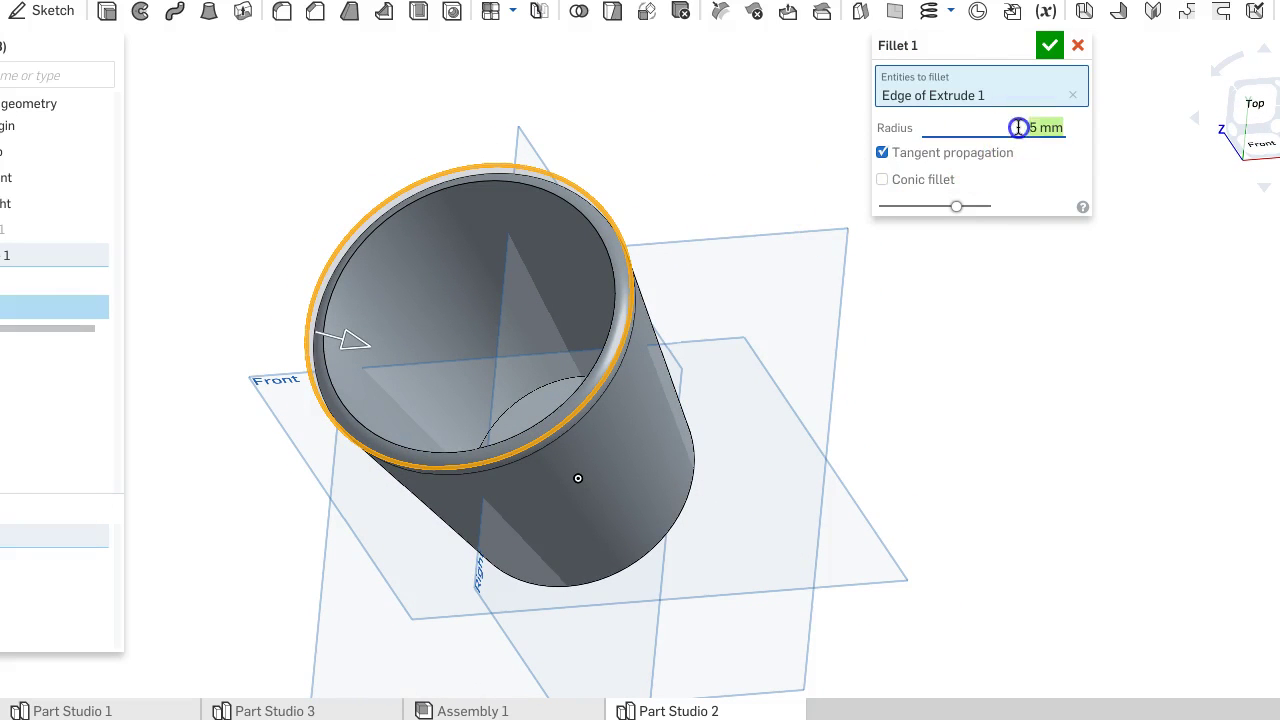
type("2")
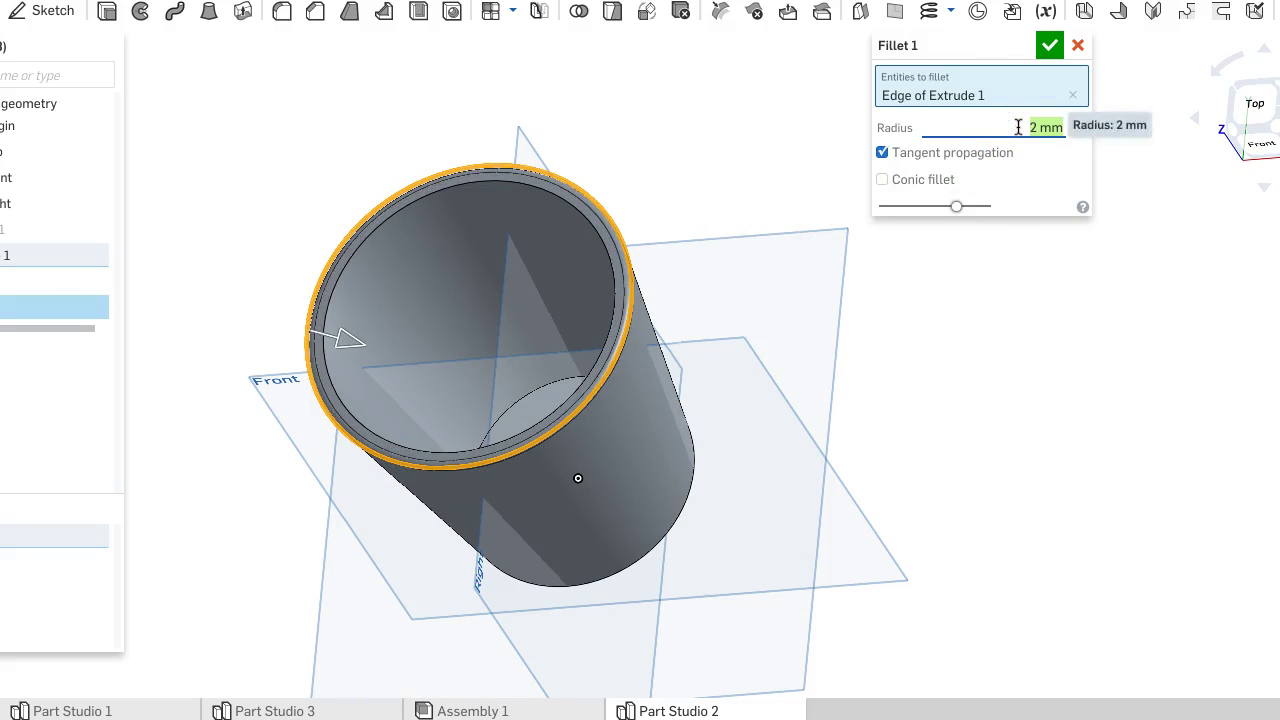
Add the rim's inner edge and the cup's outer bottom edge to the fillet, and accept it
right_click_drag(760, 210, 626, 211)
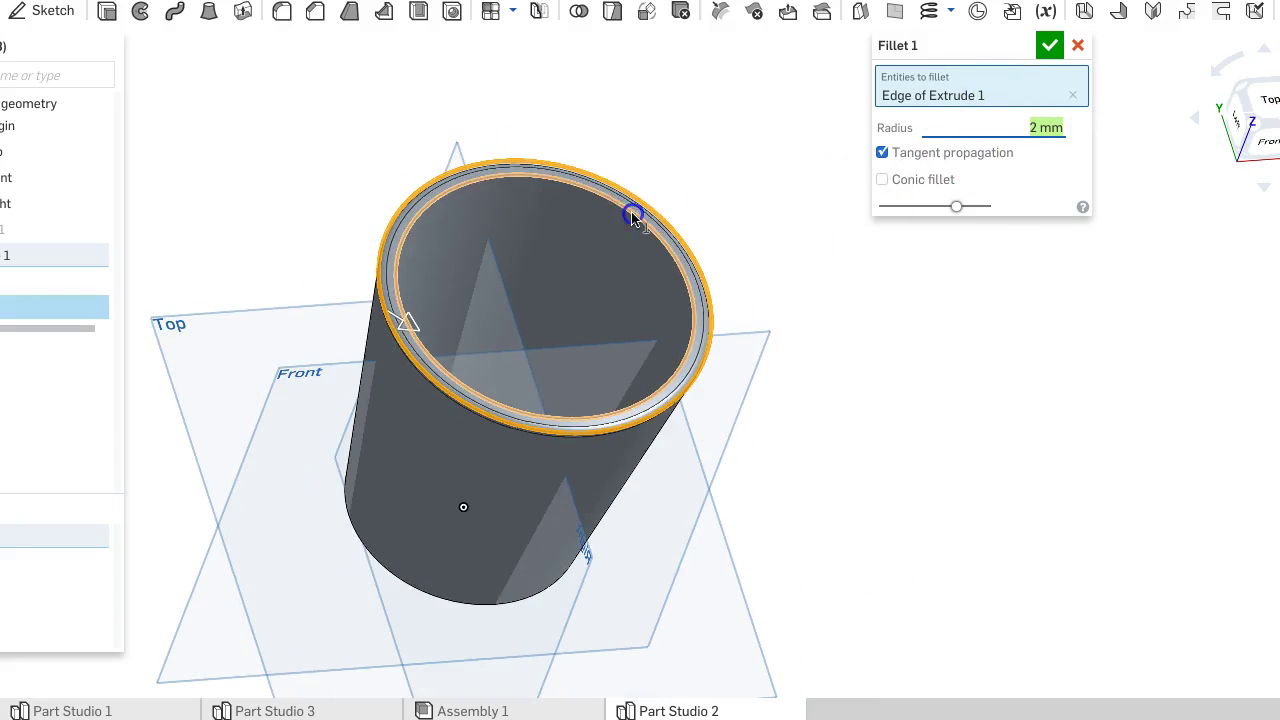
left_click(631, 209)
right_click_drag(774, 457, 736, 356)
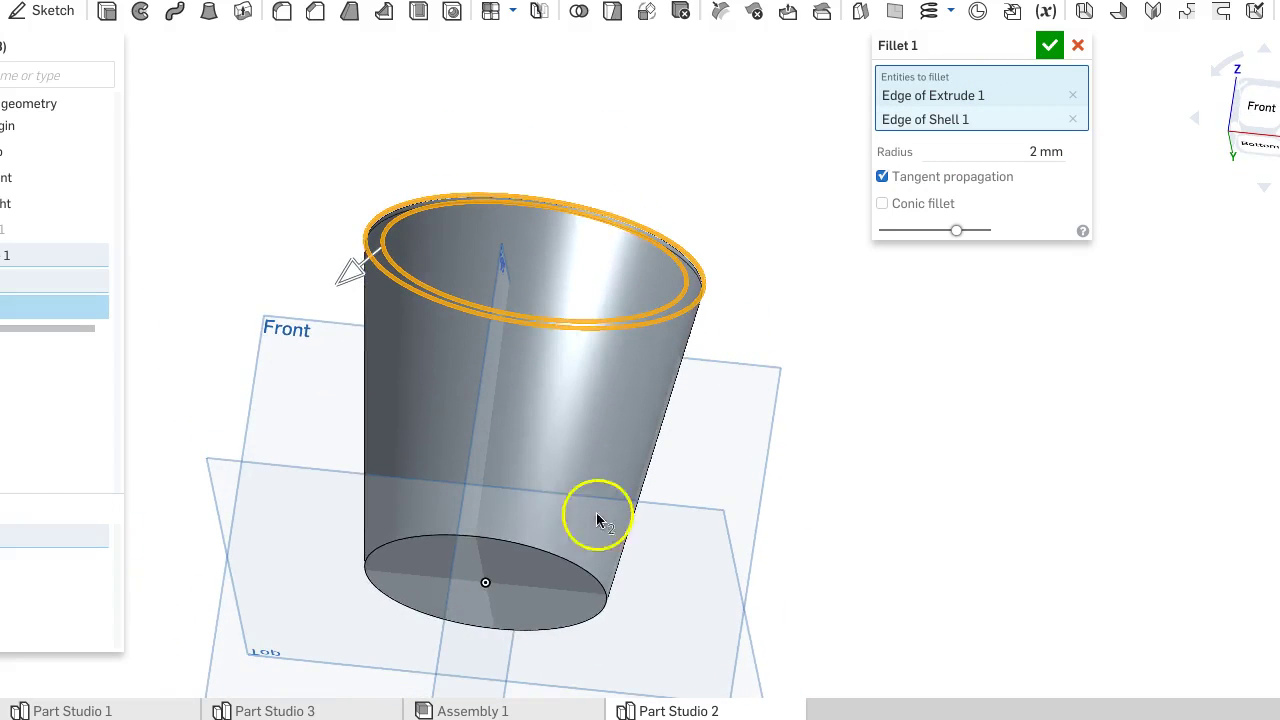
left_click(548, 560)
right_click_drag(791, 440, 797, 505)
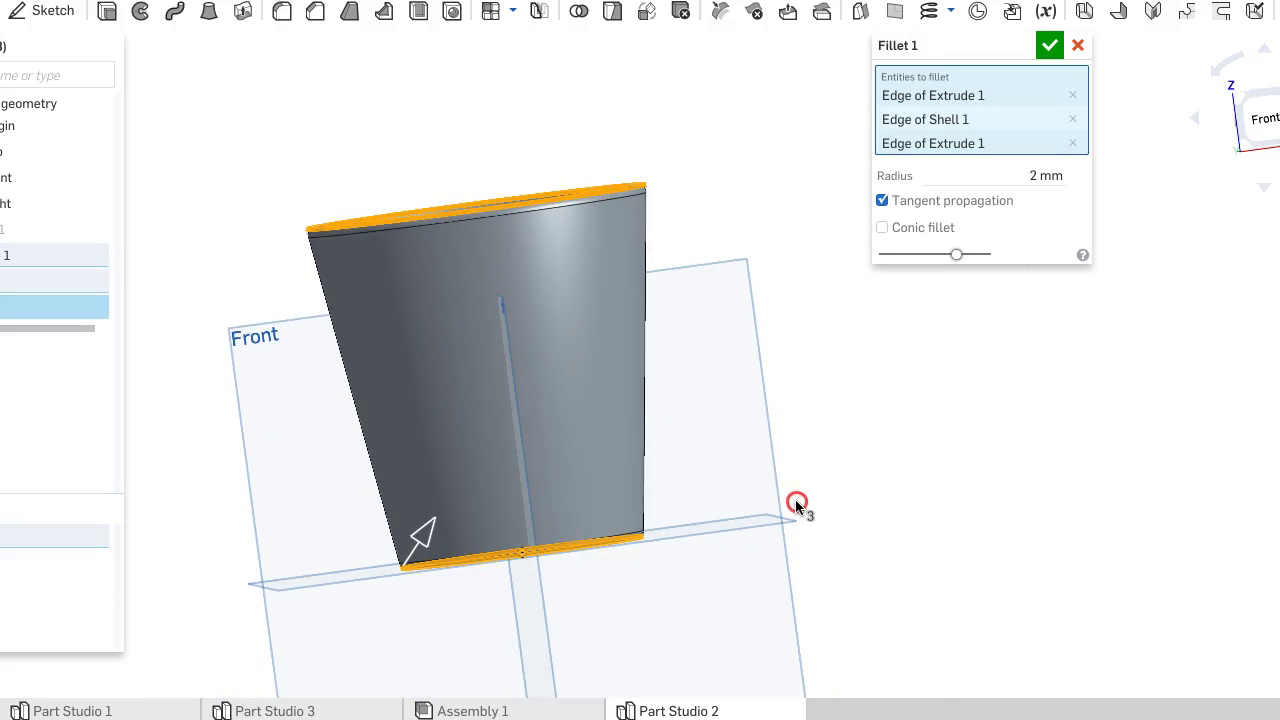
left_click(1049, 46)
Start a new sketch on the Front plane
mouse_move(752, 160)
right_mouse_down()
mouse_move(737, 189)
mouse_move(751, 325)
mouse_move(734, 163)
right_mouse_up()
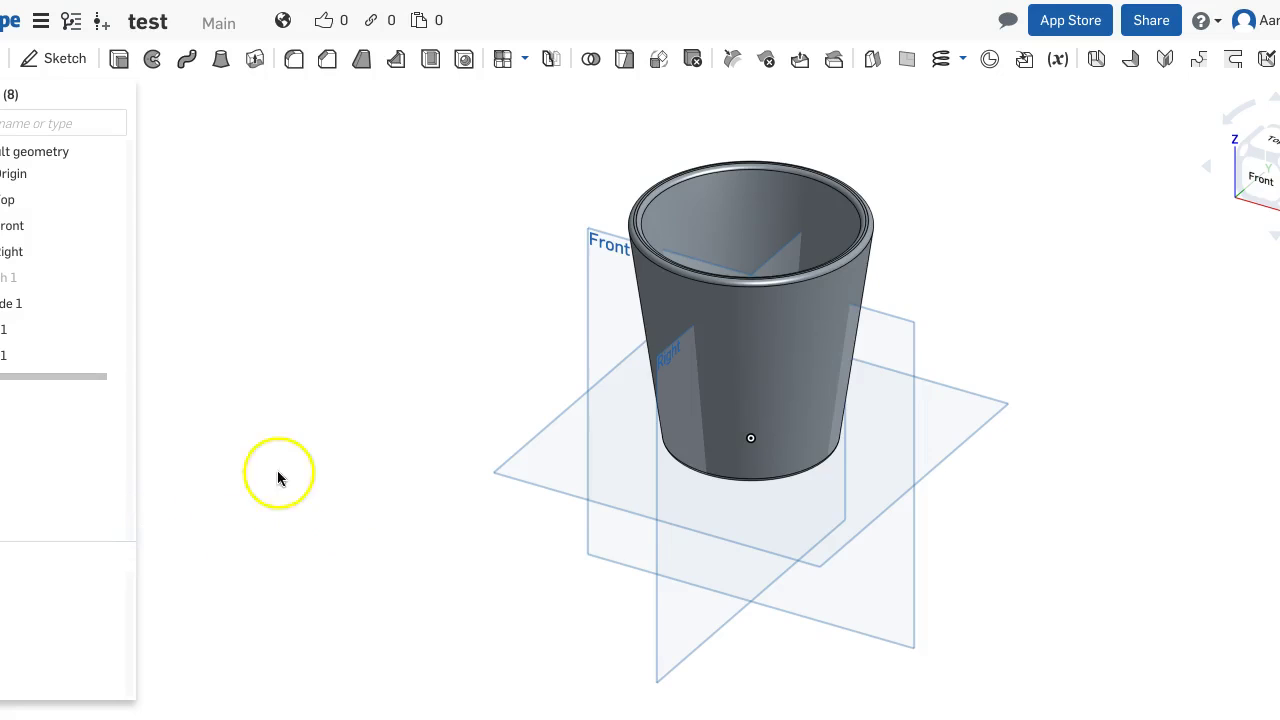
right_click_drag(268, 430, 326, 351)
right_click_drag(338, 398, 342, 392)
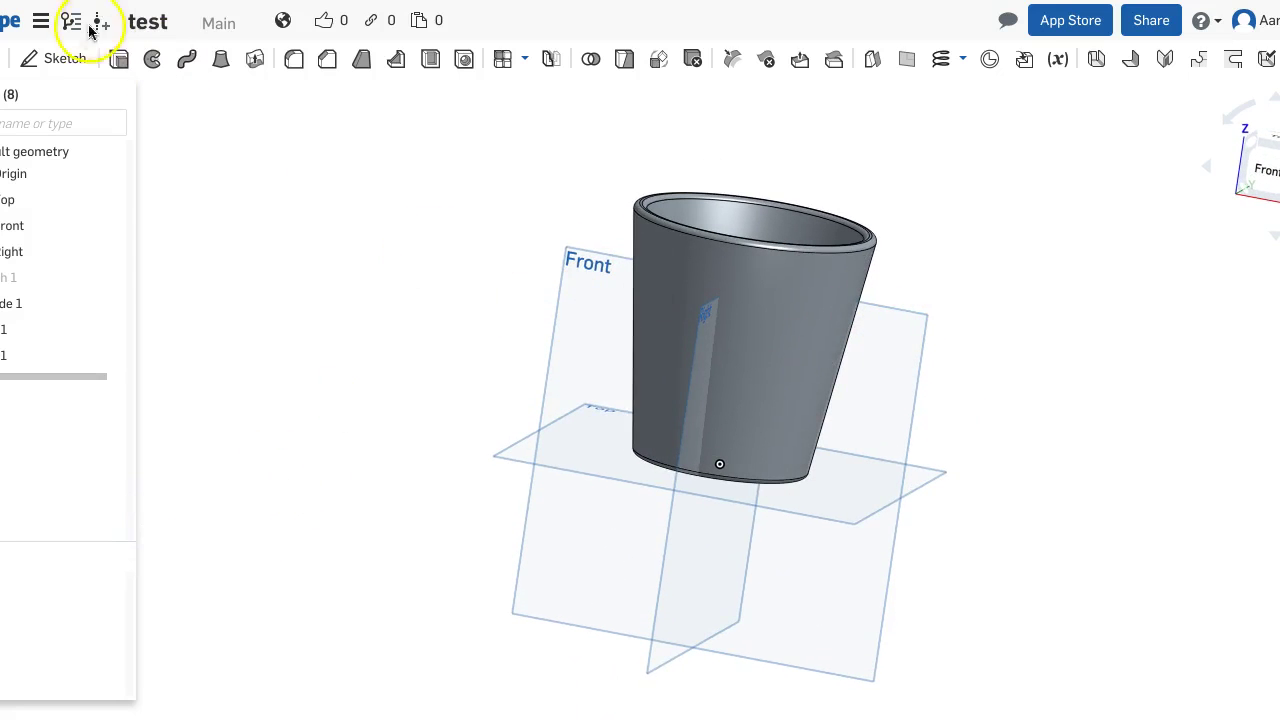
left_click(60, 58)
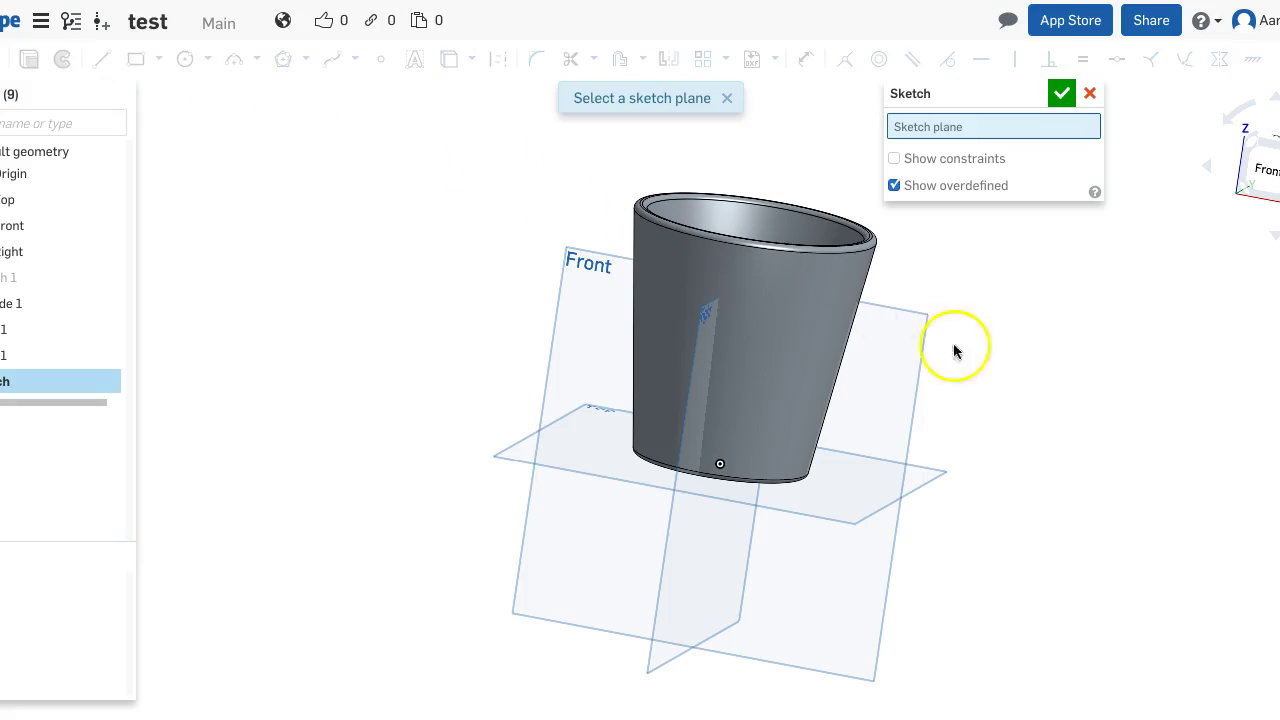
left_click(858, 374)
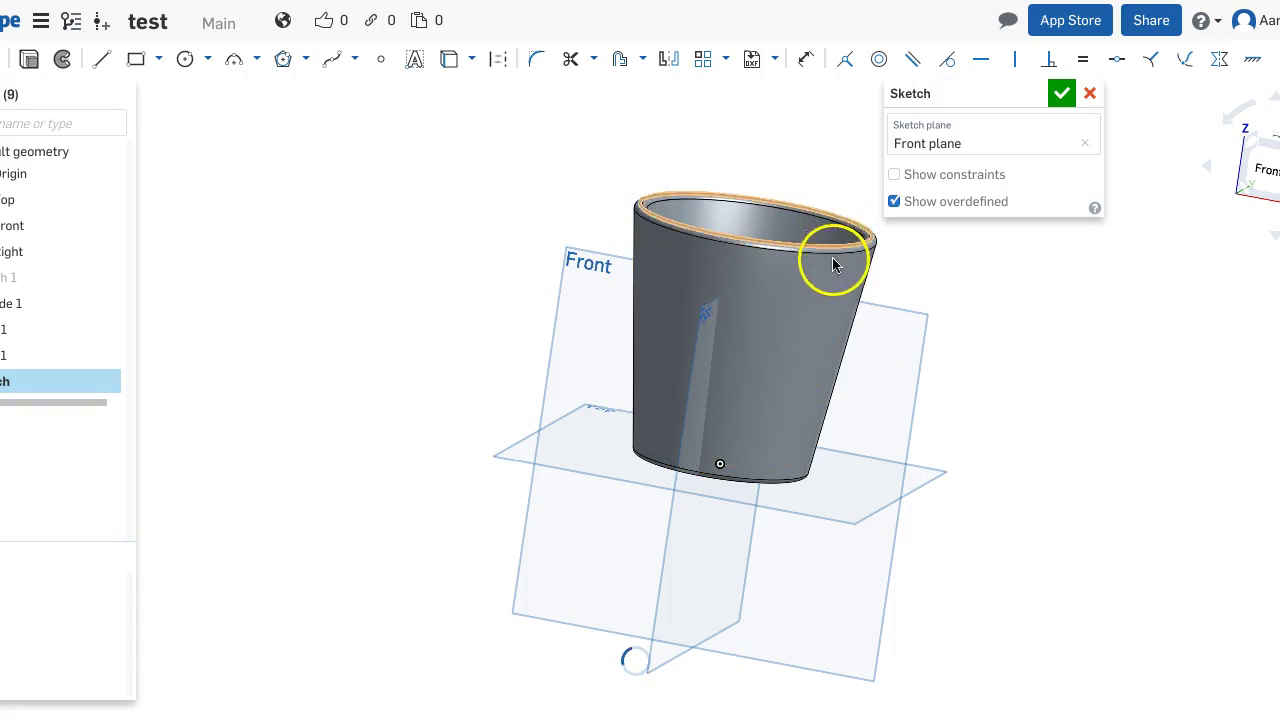
Project the cup's slanted outer side edge on the handle side into the Front plane sketch as construction geometry
scroll(908, 425, "down", 1)
scroll(908, 425, "up", 2)
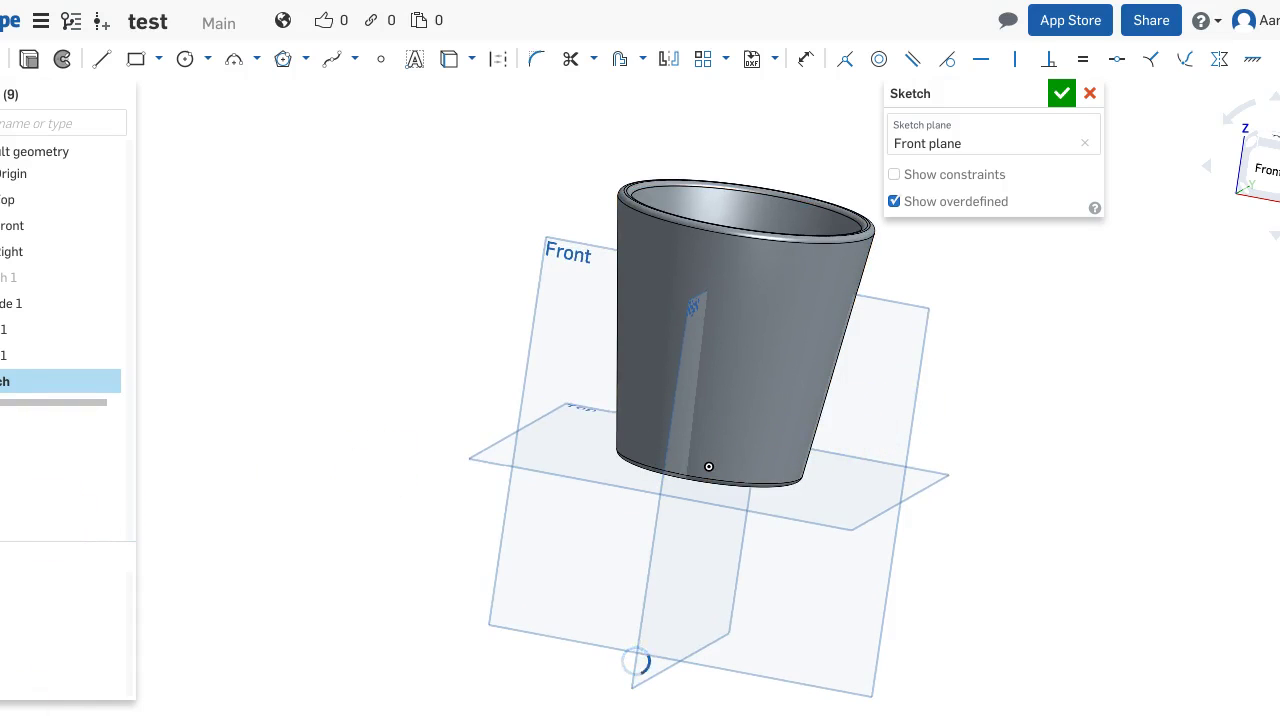
left_click(543, 338)
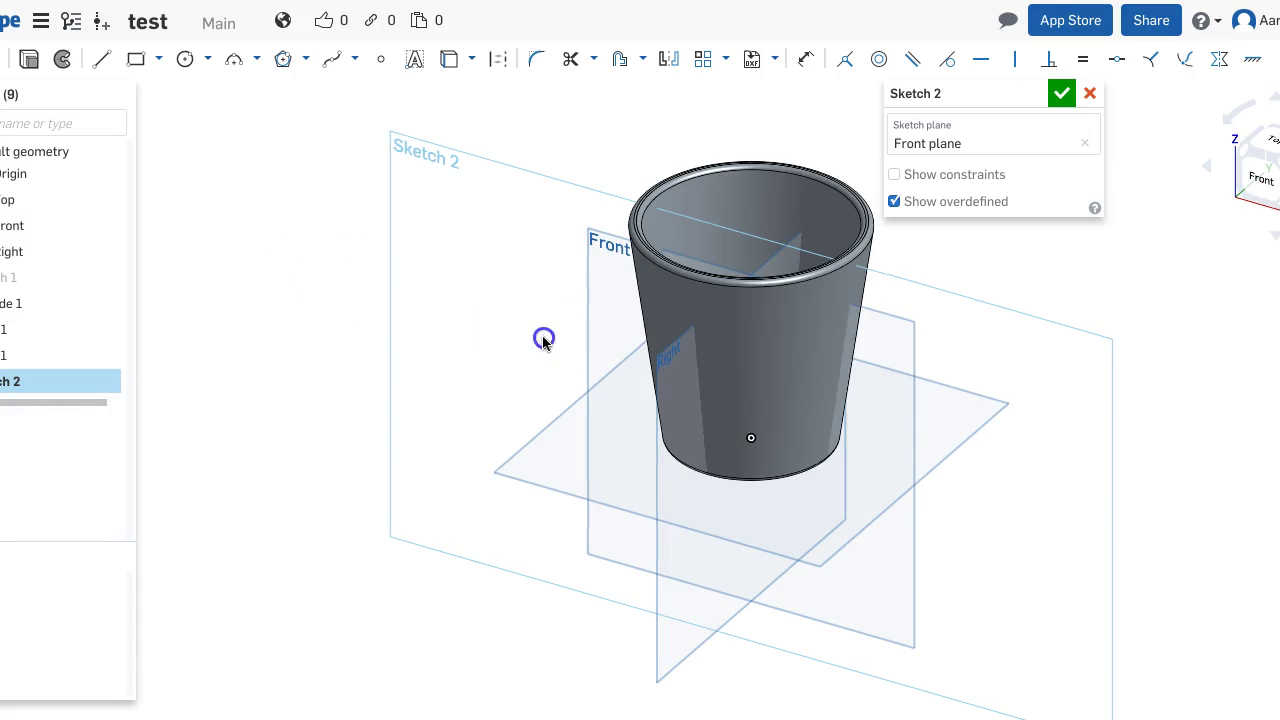
key("n")
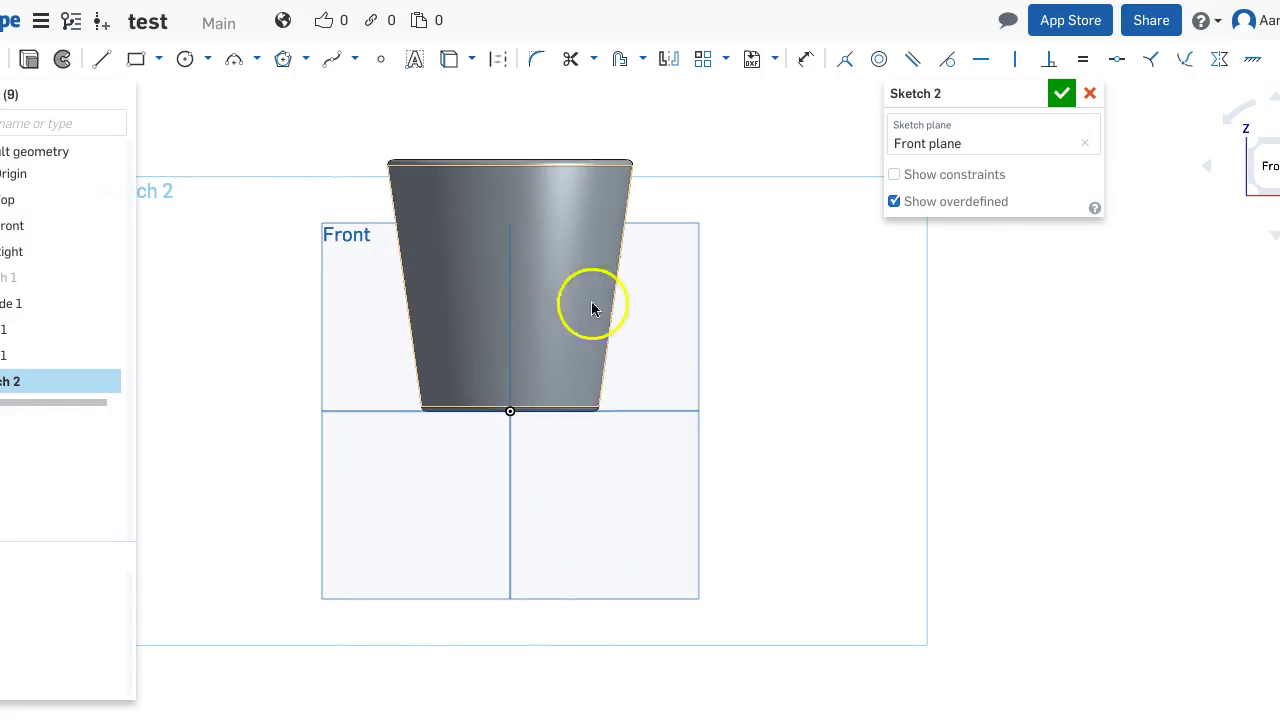
scroll(578, 251, "up", 1)
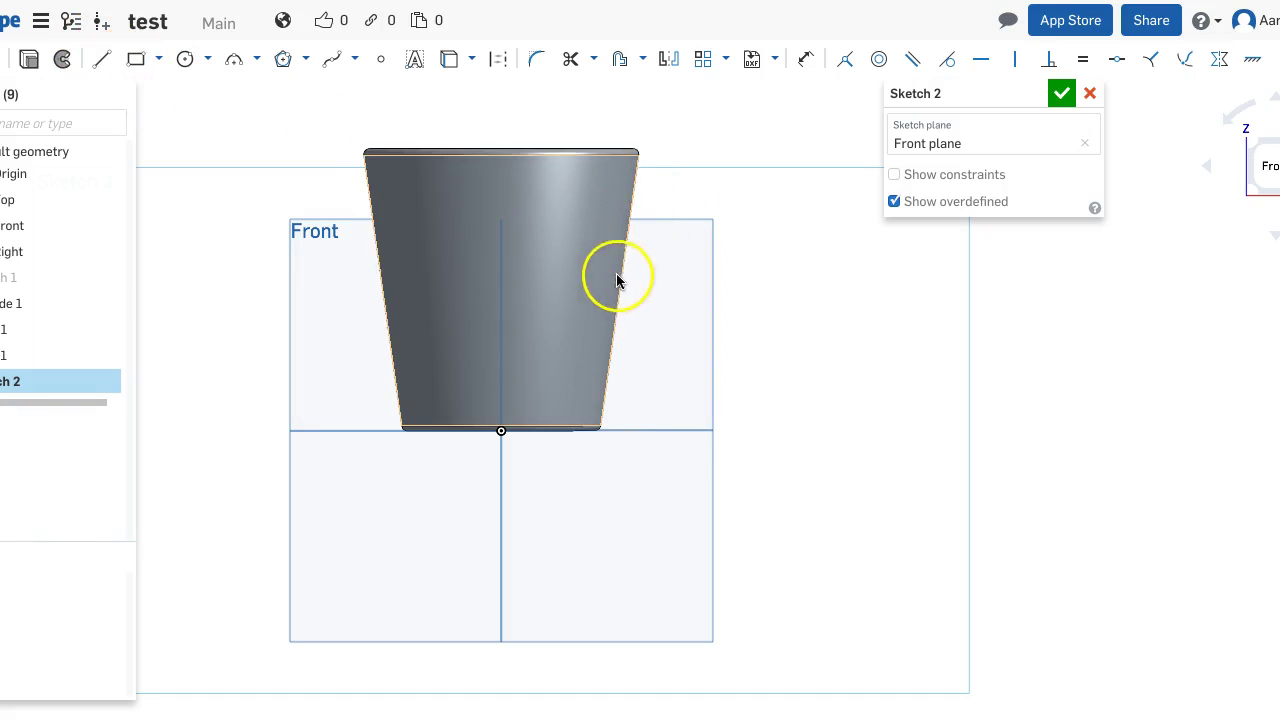
left_click(450, 60)
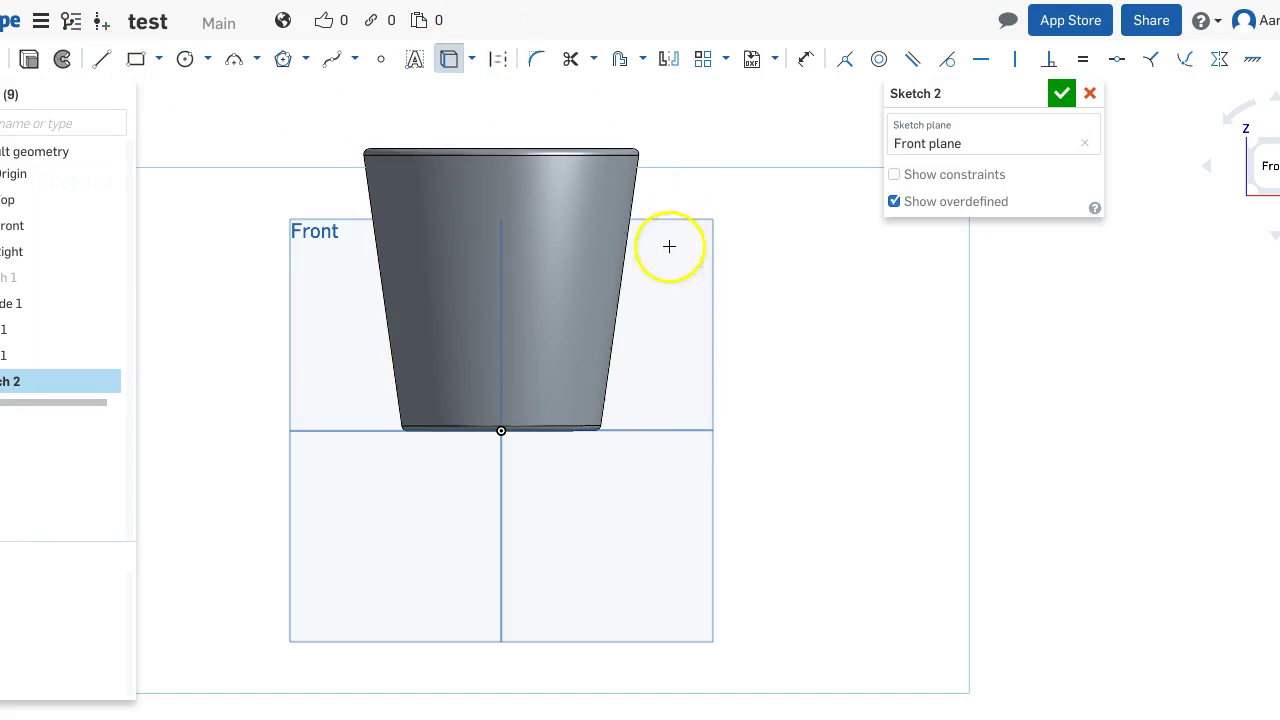
left_click(498, 59)
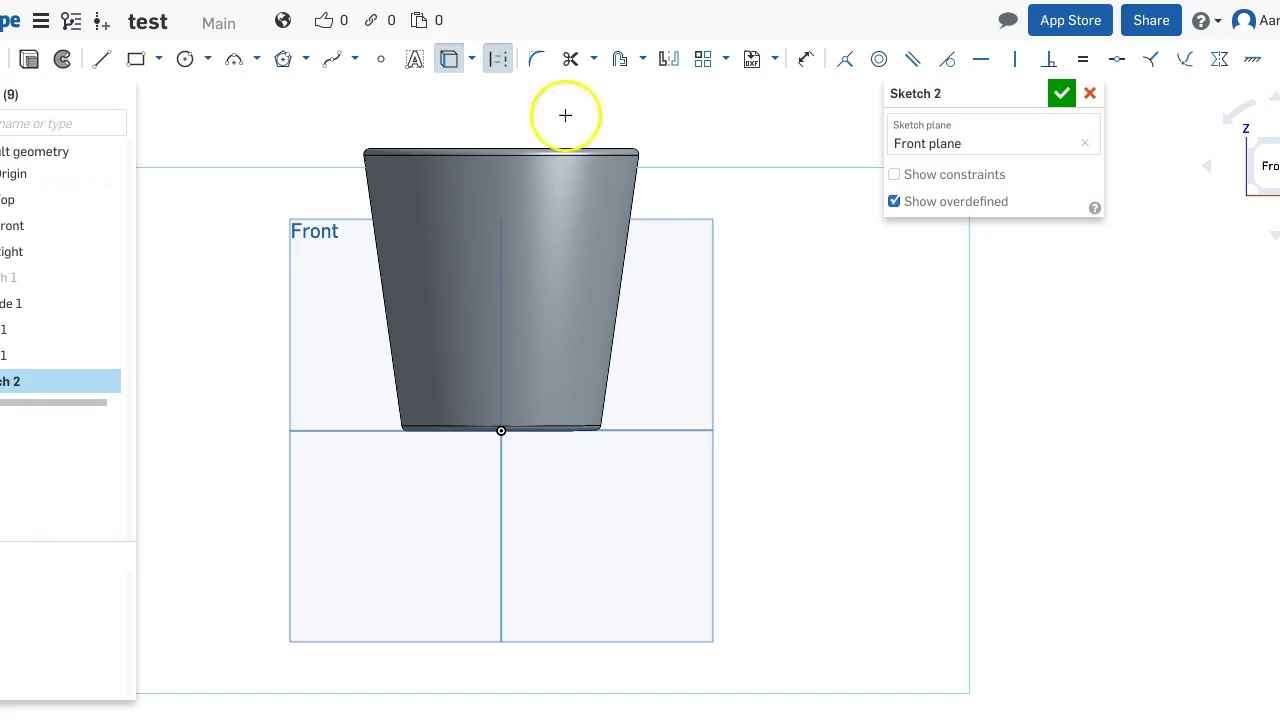
left_click(630, 214)
mouse_move(671, 229)
right_mouse_down()
mouse_move(637, 226)
mouse_move(667, 231)
right_mouse_up()
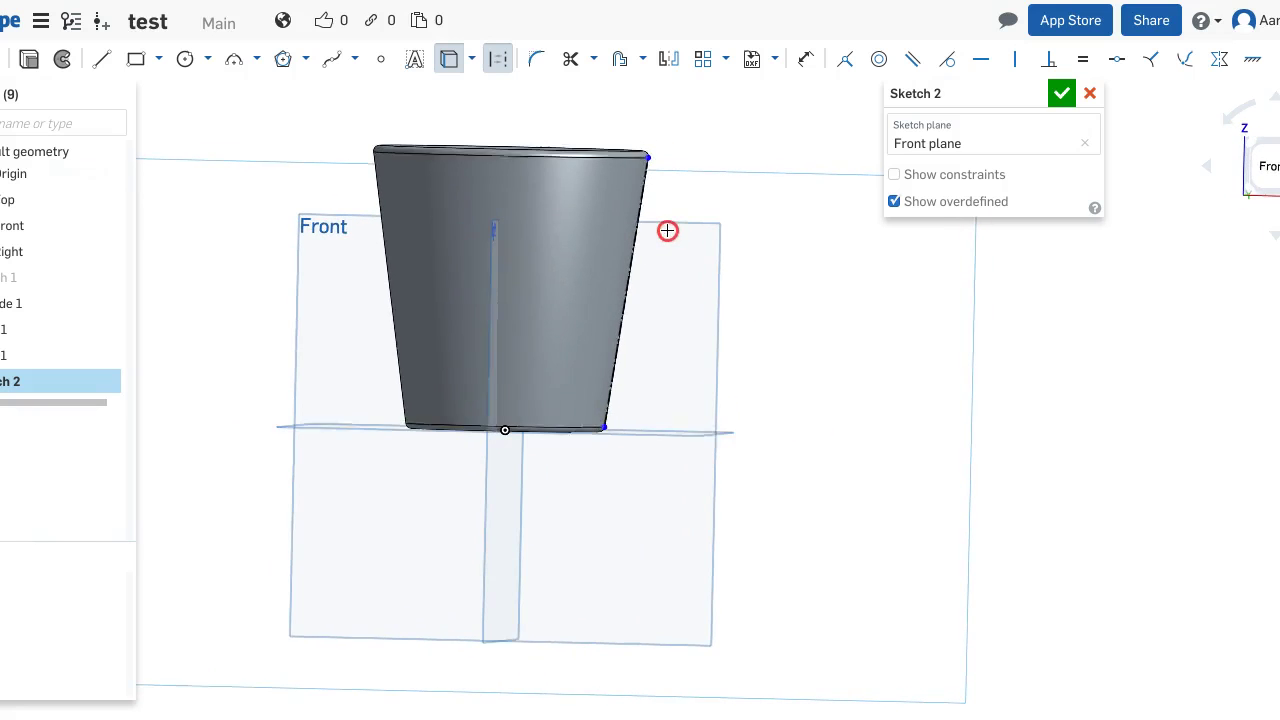
left_click(642, 215)
left_click(418, 68)
left_click(500, 64)
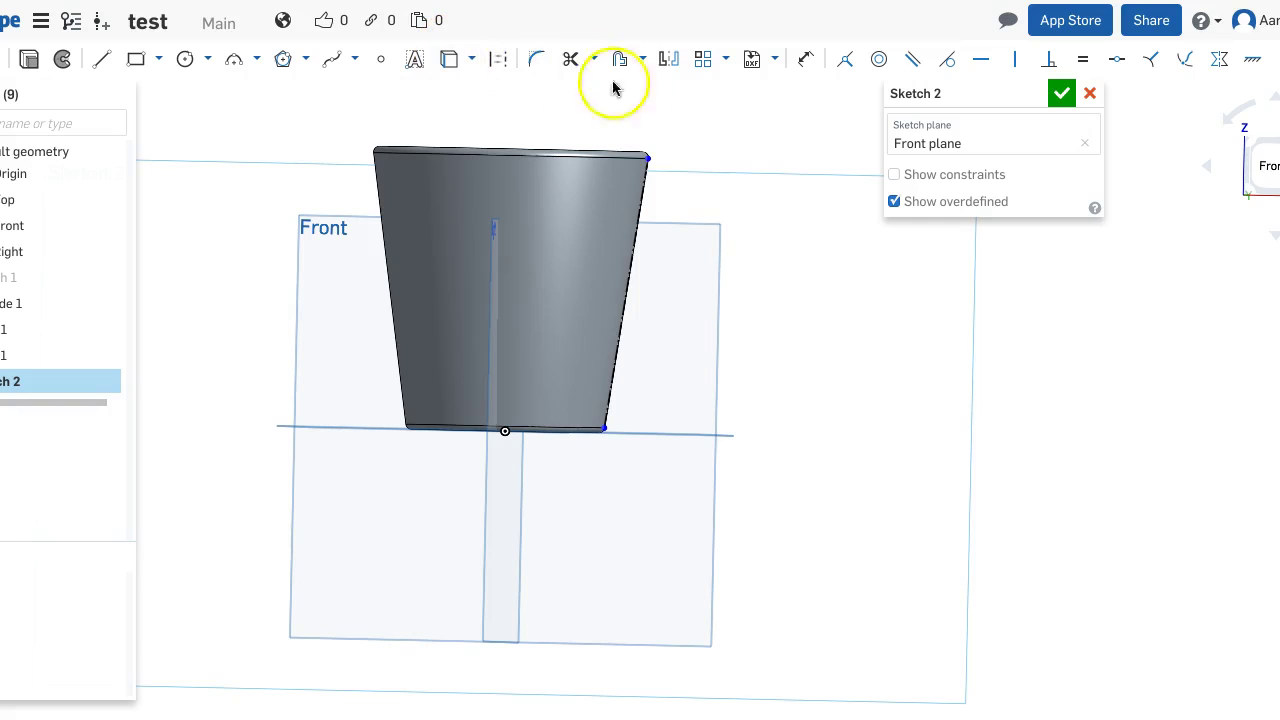
Draw an outward-bulging handle spline from near the upper end of the projected edge to near its lower end, through two intermediate points
left_click(332, 59)
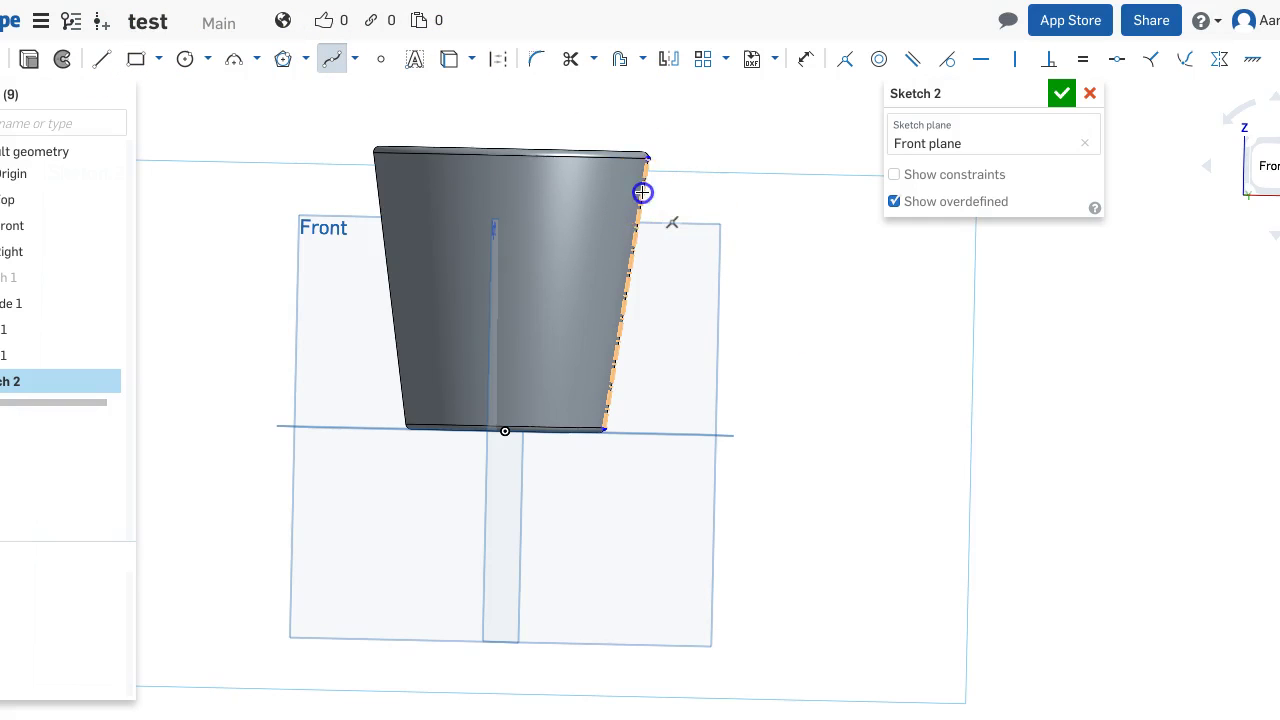
left_click(734, 223)
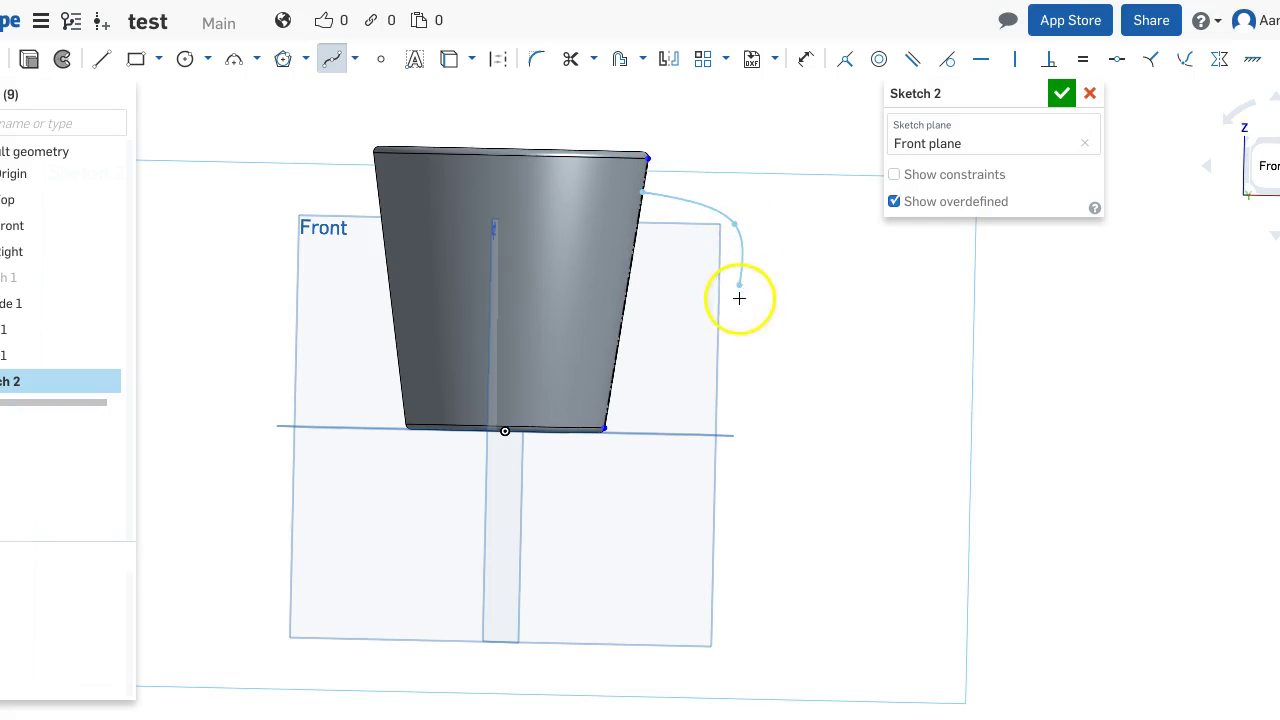
double_click(608, 407)
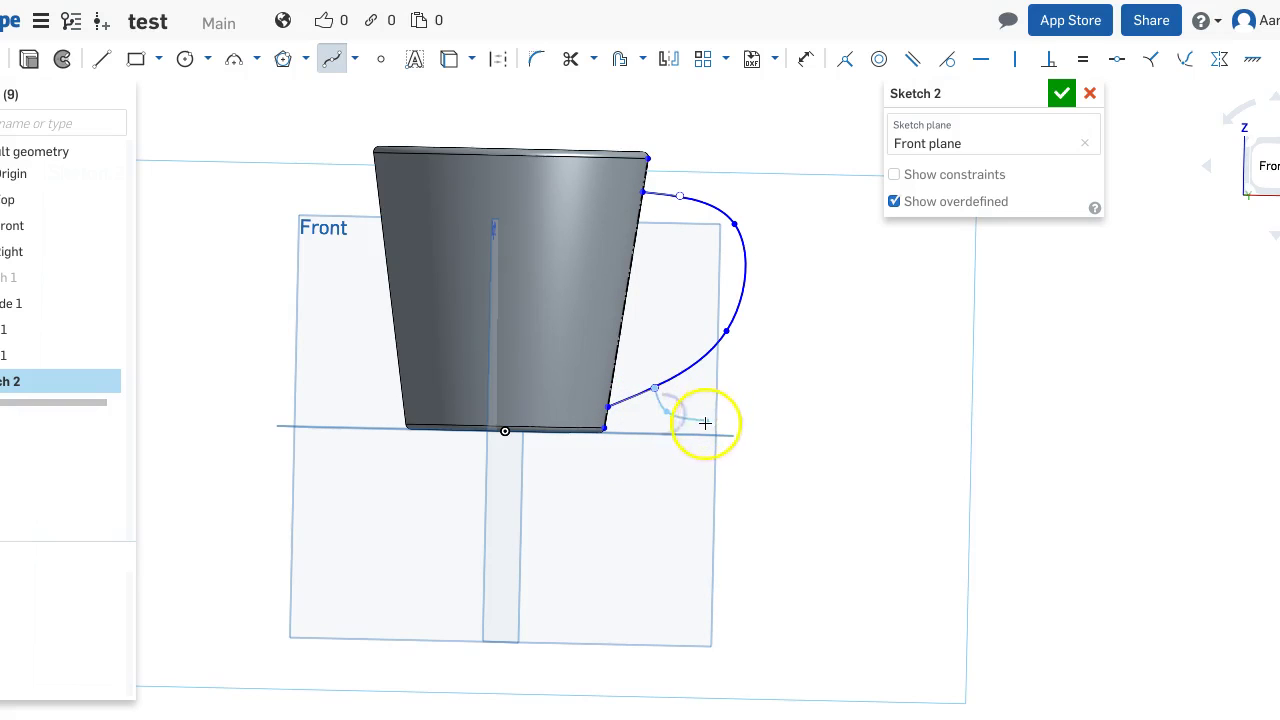
left_click_drag(713, 433, 676, 411)
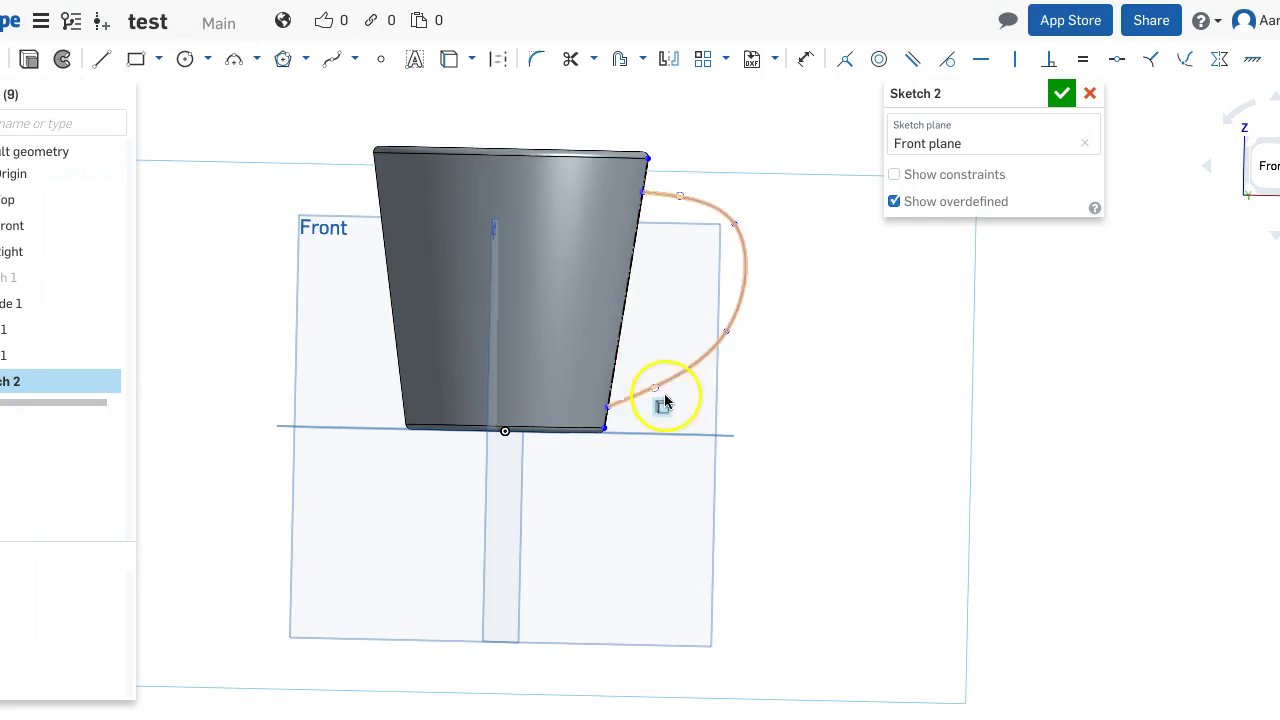
Reshape the handle spline by adjusting both end tangents, raising its lower intermediate point, and sliding its lower endpoint up the cup edge
left_click_drag(666, 440, 663, 392)
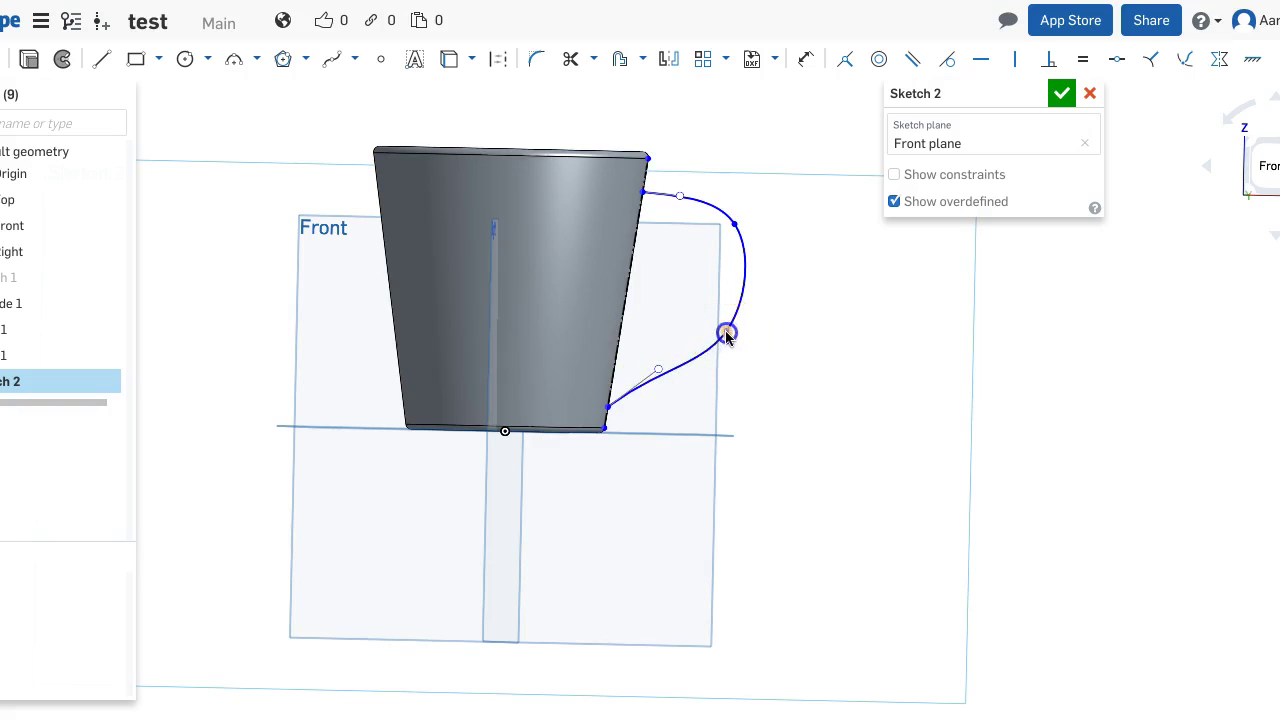
left_click(682, 195)
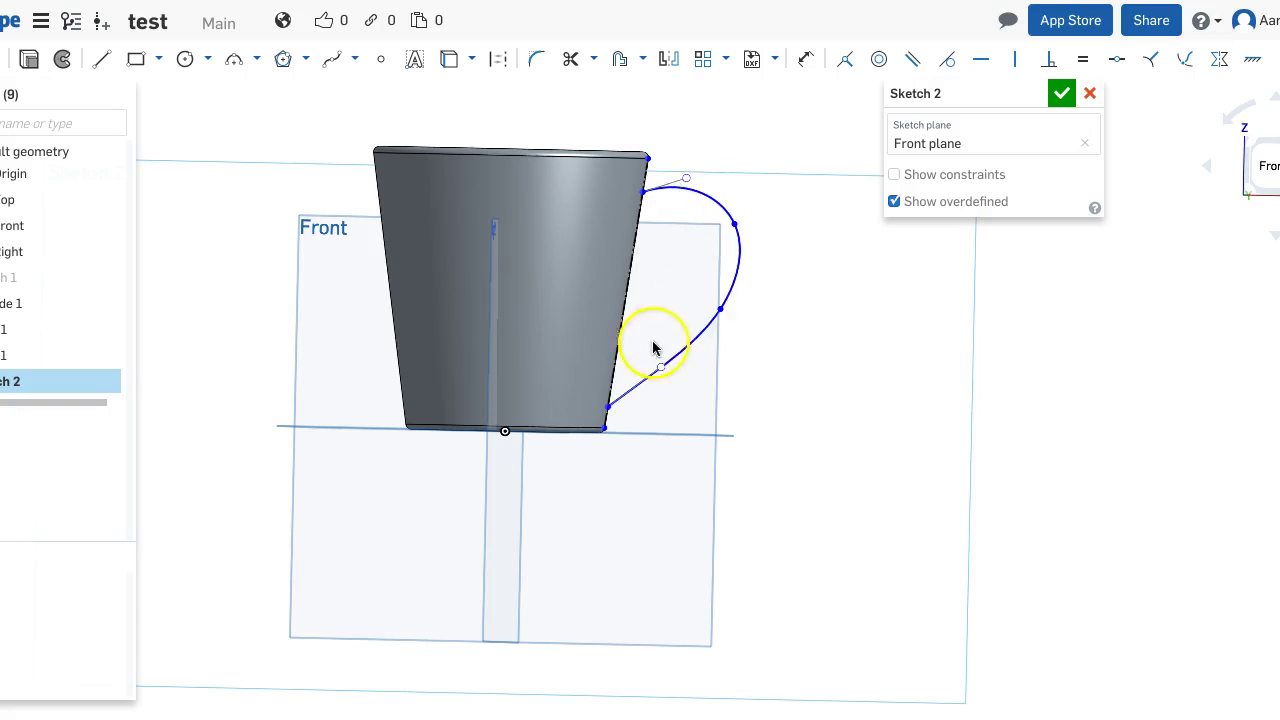
left_click_drag(611, 406, 614, 392)
left_click(711, 420)
Accept the Front plane sketch with the handle curve
right_click(784, 378)
mouse_move(777, 387)
right_mouse_down()
mouse_move(771, 277)
mouse_move(674, 303)
mouse_move(772, 344)
mouse_move(797, 380)
mouse_move(757, 289)
mouse_move(734, 313)
mouse_move(746, 380)
mouse_move(786, 368)
right_mouse_up()
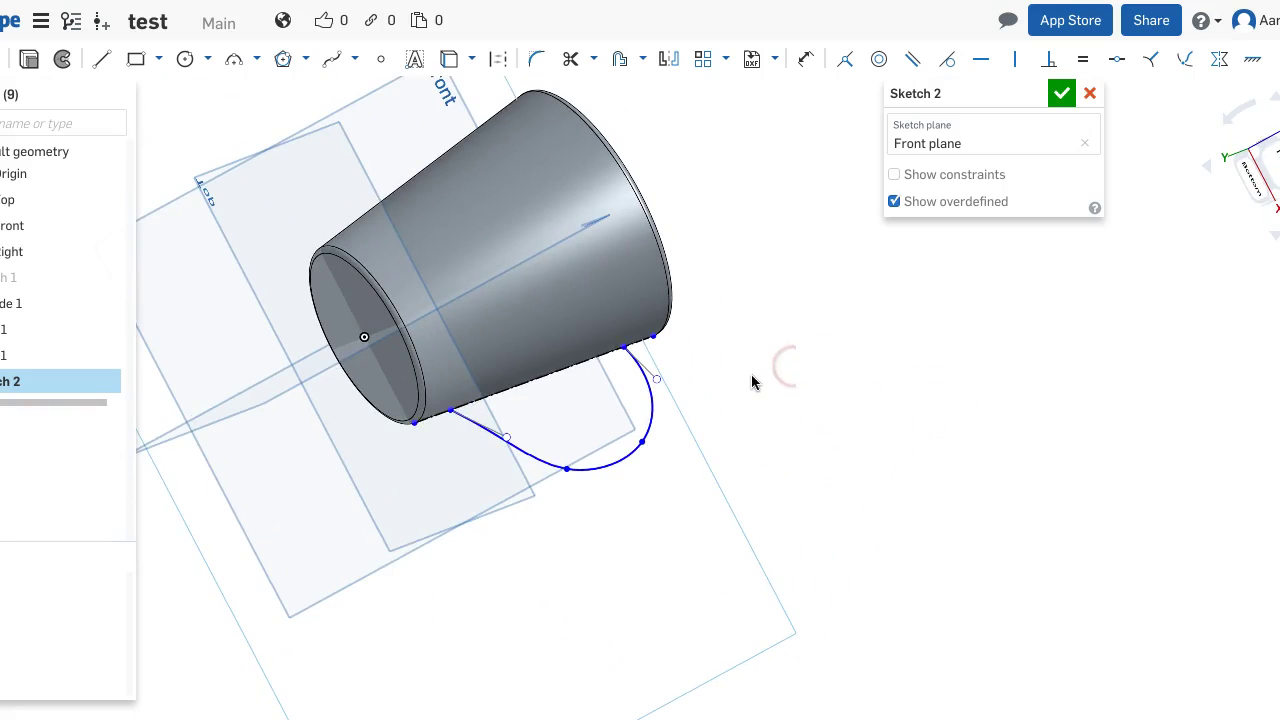
key("n")
left_click(1272, 80)
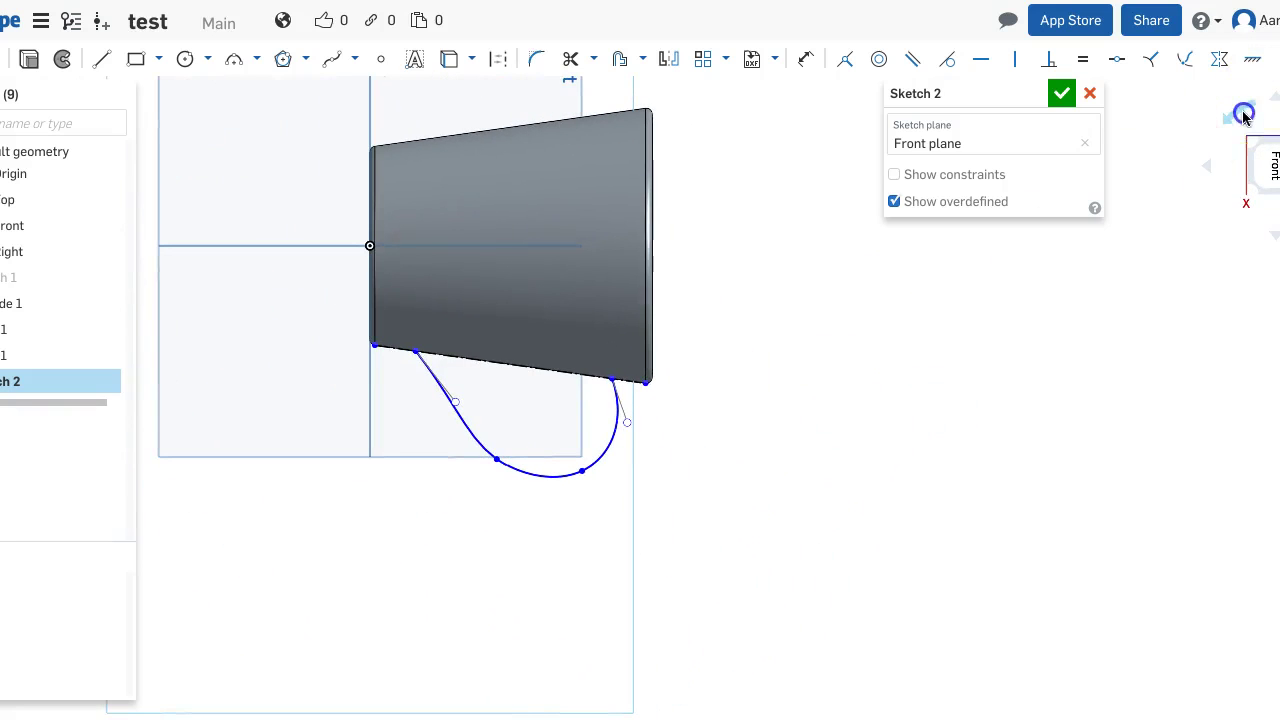
left_click(1243, 117)
left_click(1188, 133)
mouse_move(694, 277)
middle_mouse_down()
mouse_move(814, 489)
mouse_move(705, 430)
middle_mouse_up()
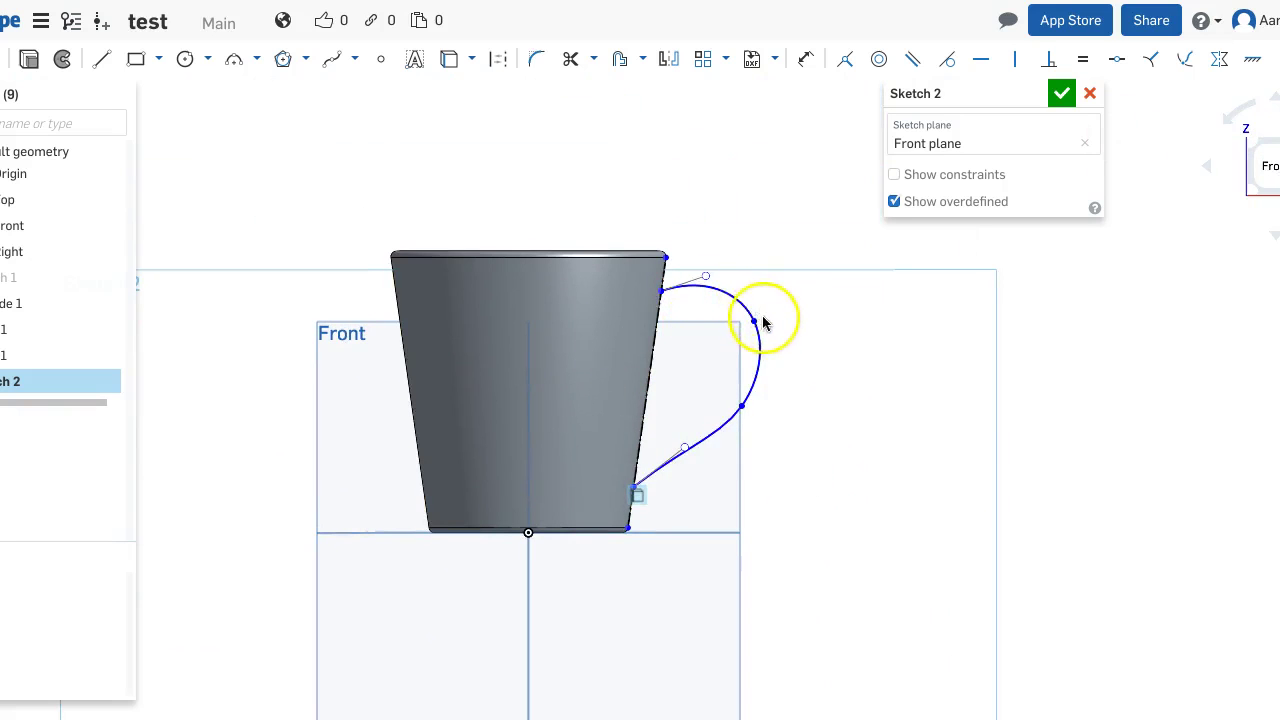
left_click_drag(745, 310, 758, 388)
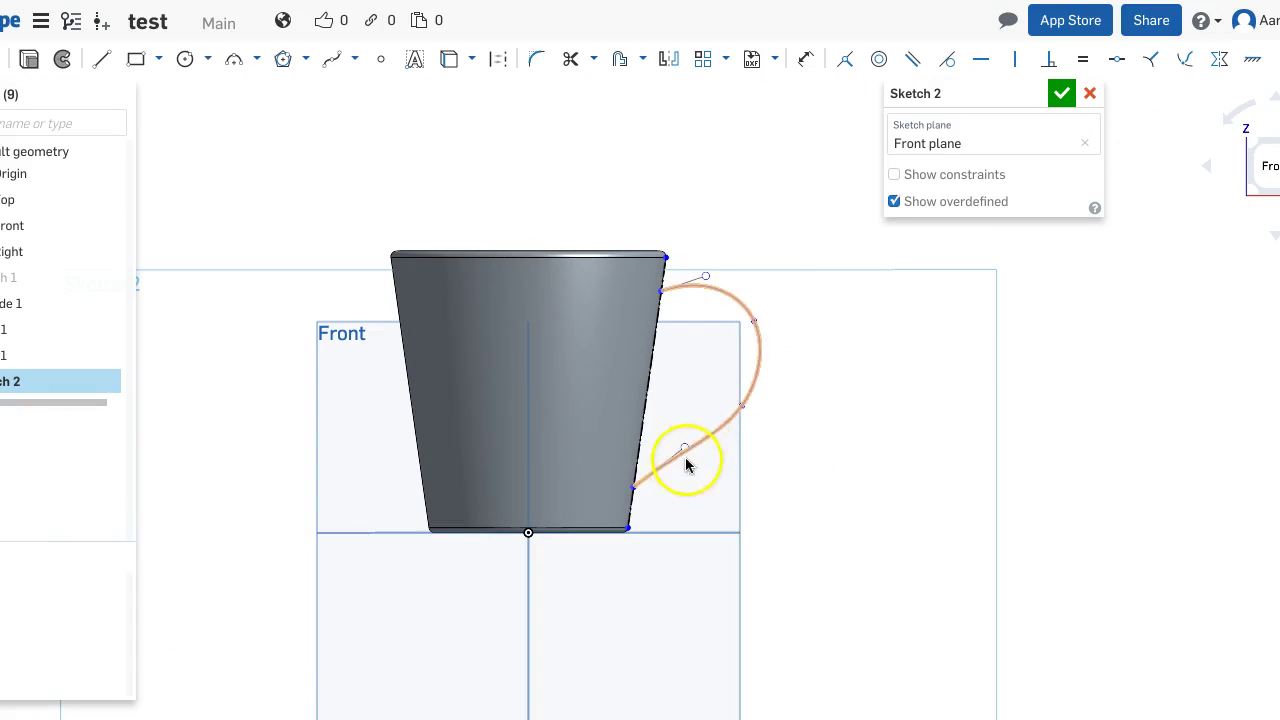
left_click(1060, 94)
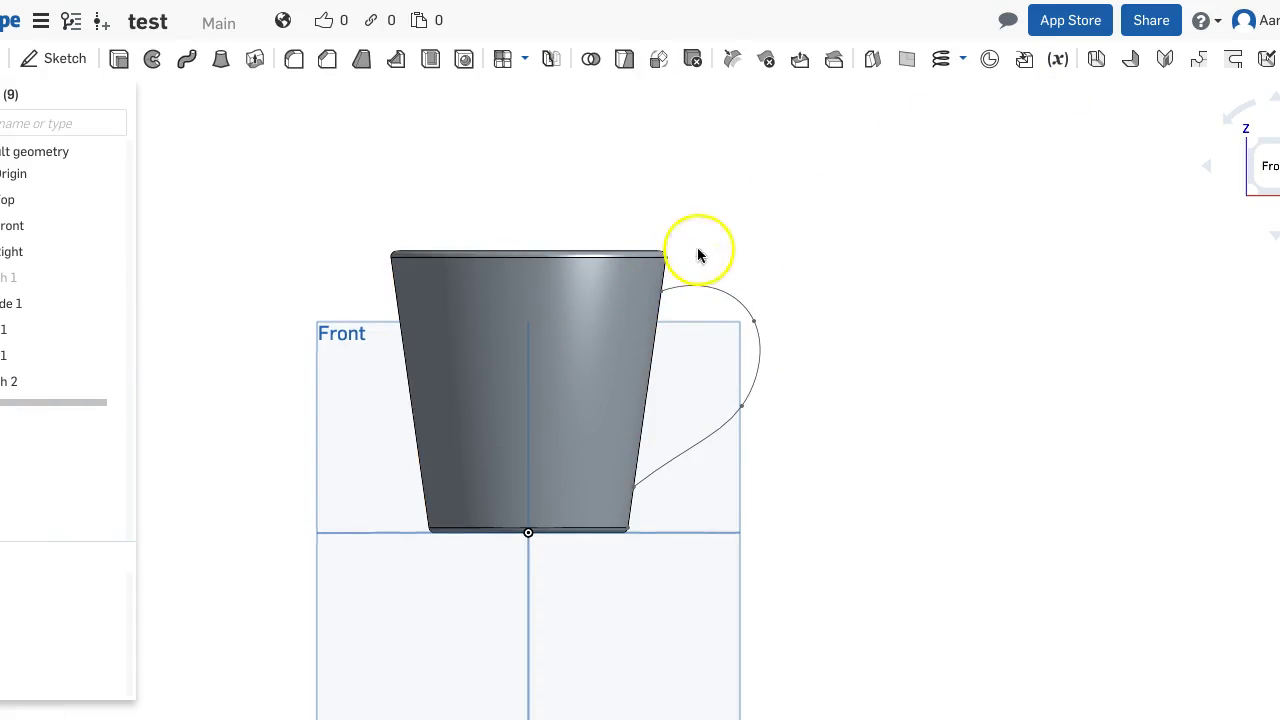
Create a Curve Point plane on the handle spline at its upper intermediate point
left_click(905, 62)
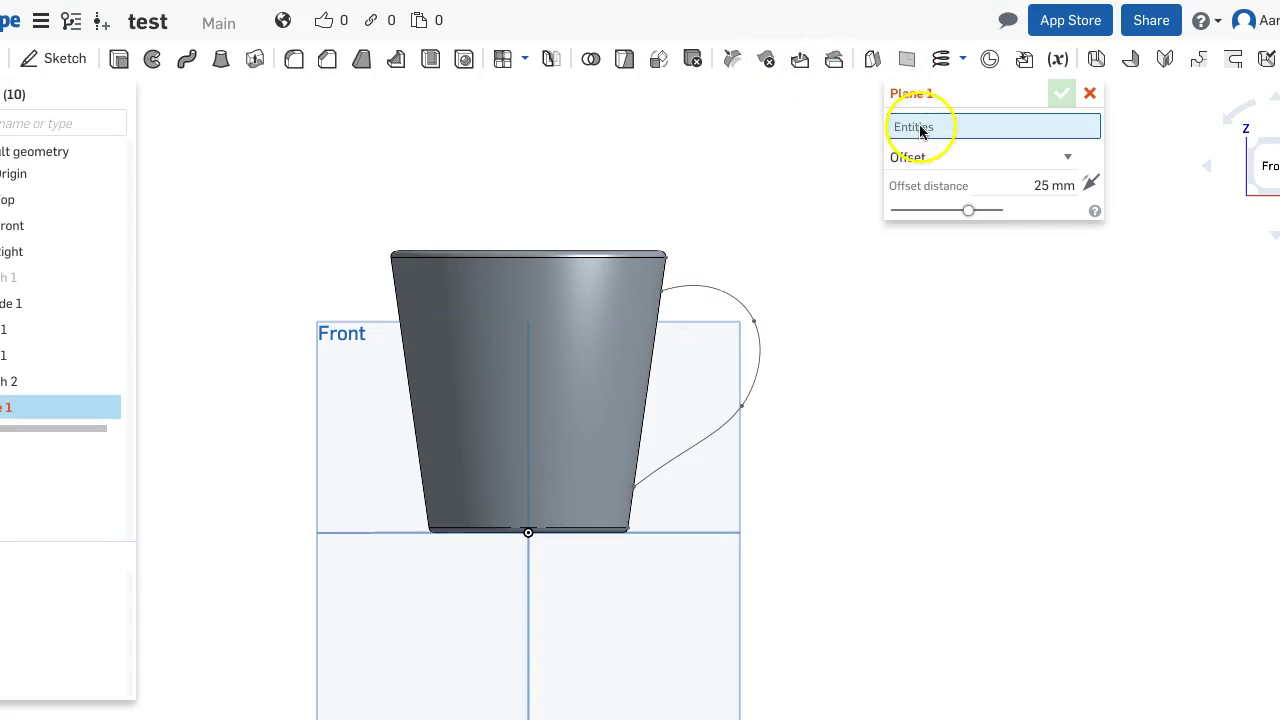
left_click(930, 157)
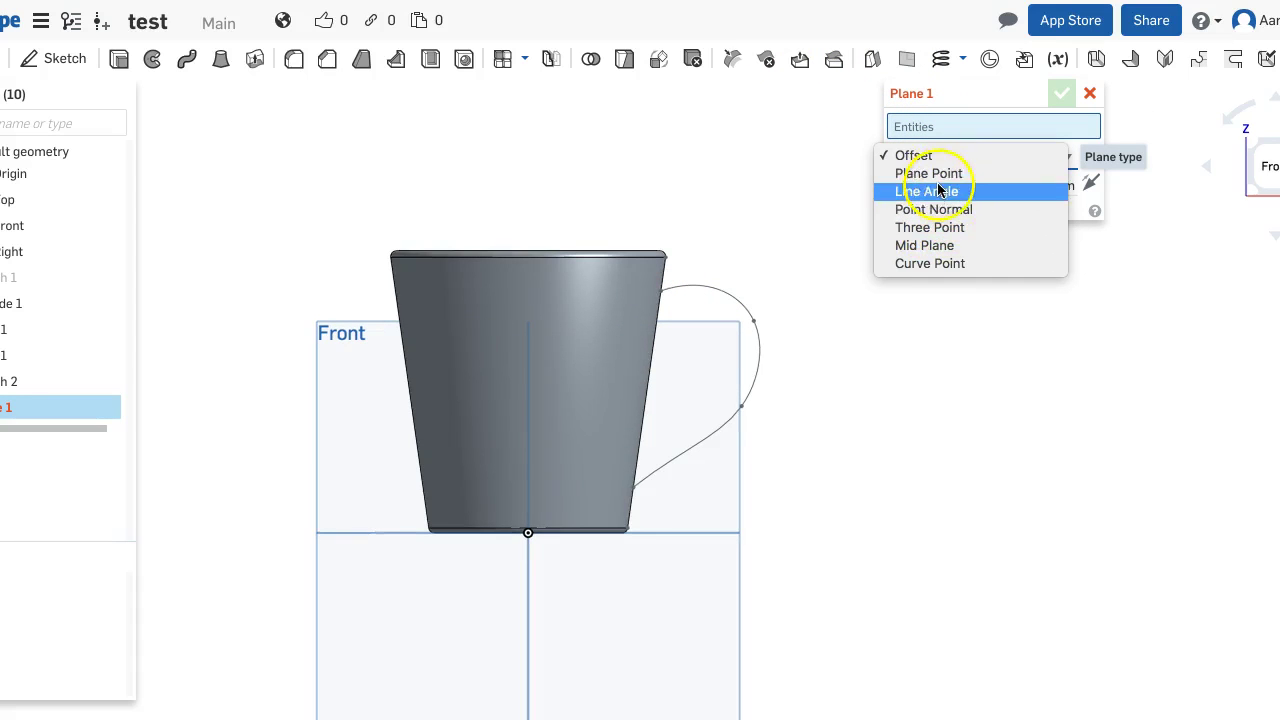
left_click(932, 263)
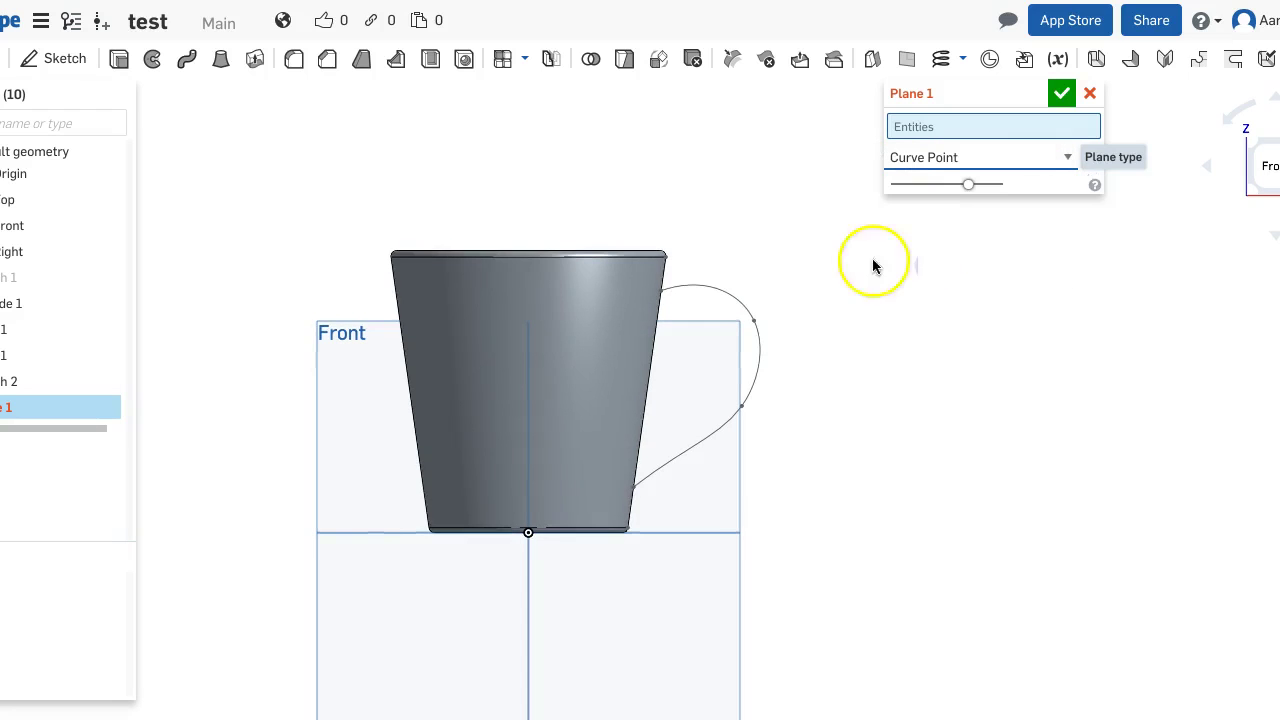
left_click(697, 290)
left_click(755, 324)
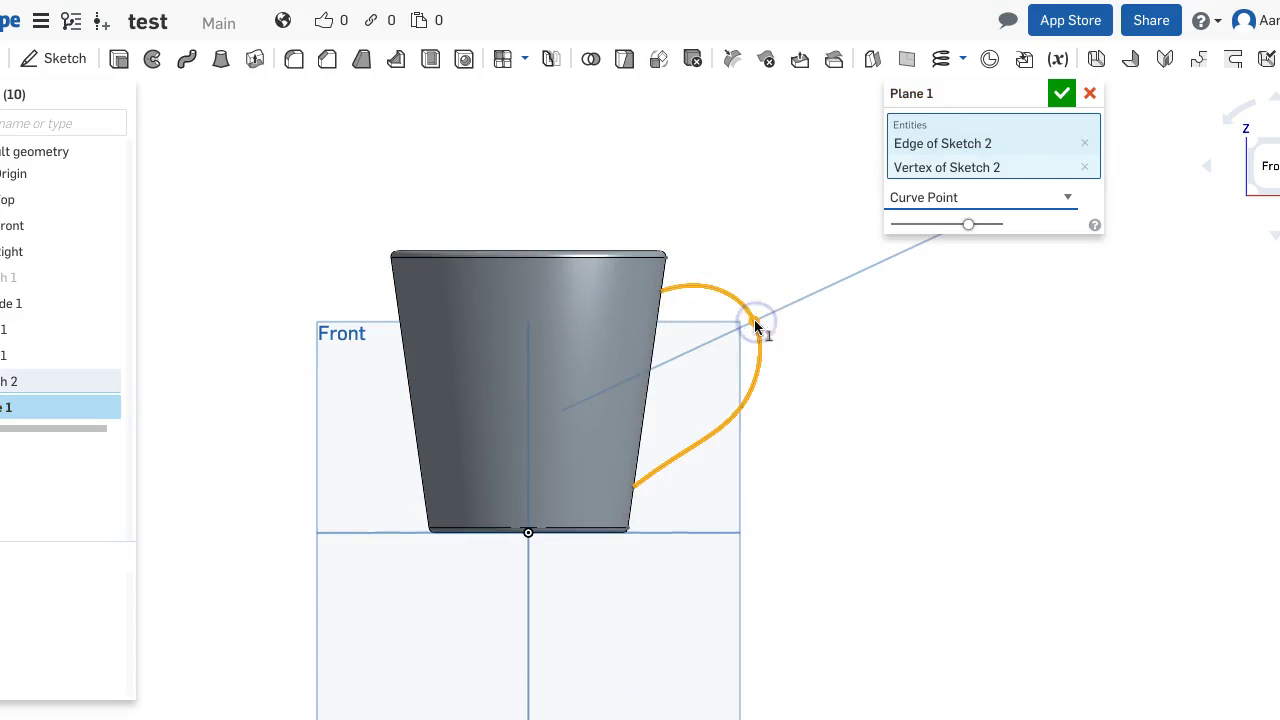
right_click_drag(869, 297, 863, 331)
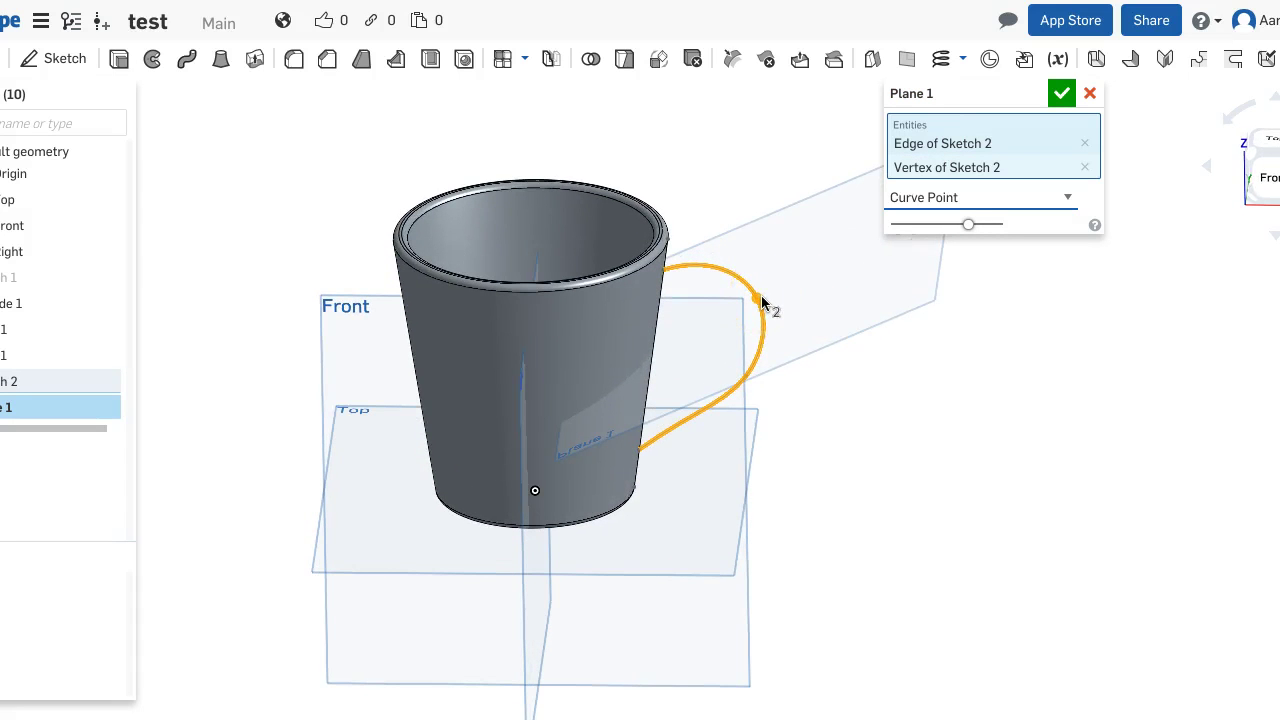
left_click(1062, 94)
Start a new sketch on the curve-point plane and view it straight on
left_click(60, 58)
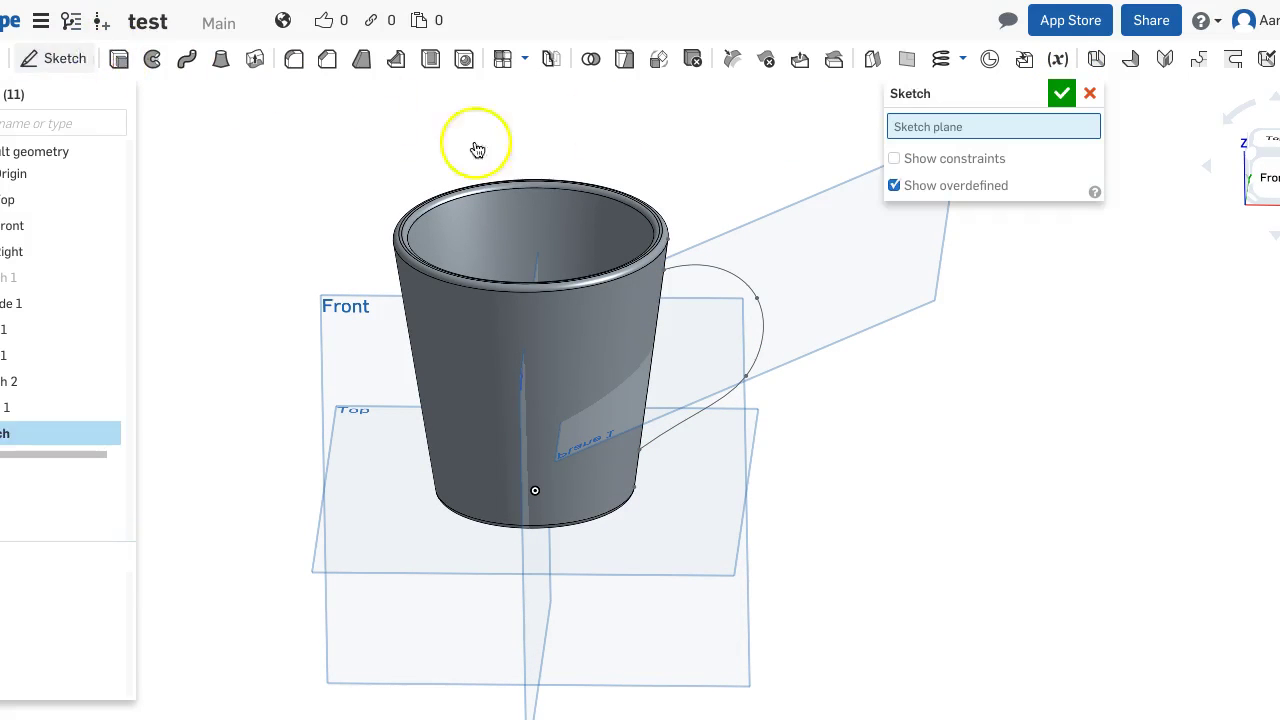
left_click(768, 298)
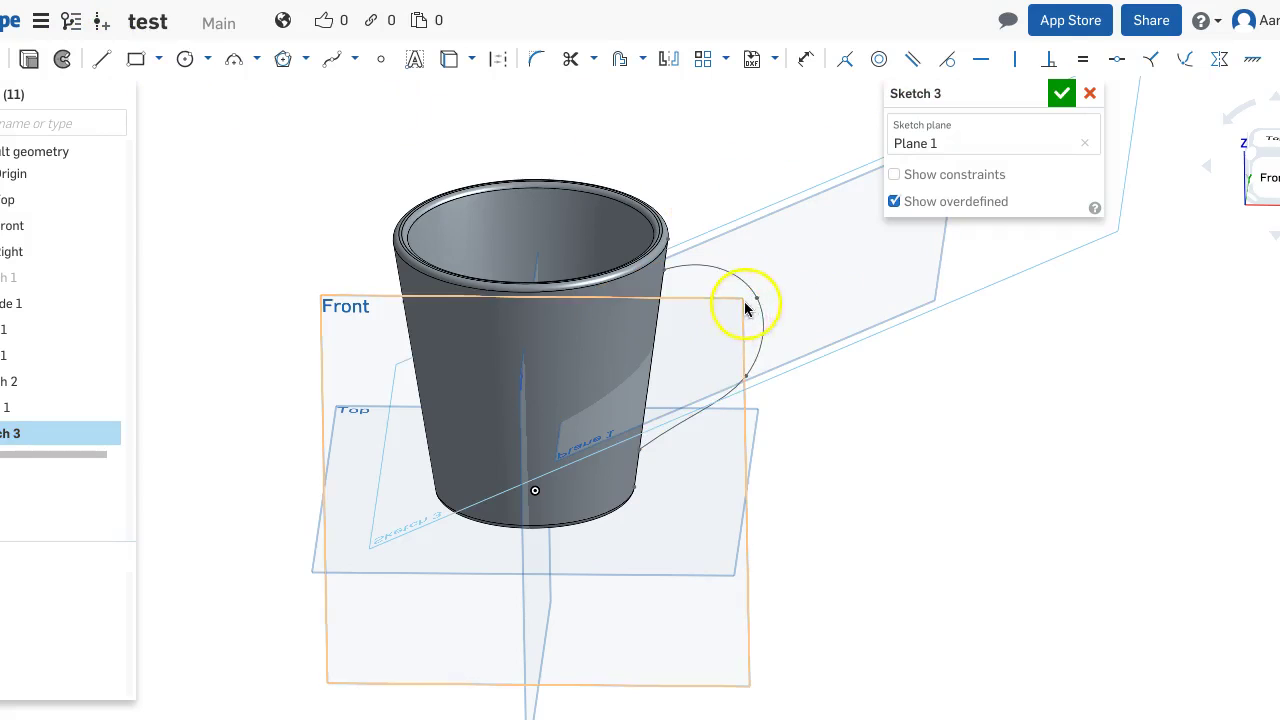
key("n")
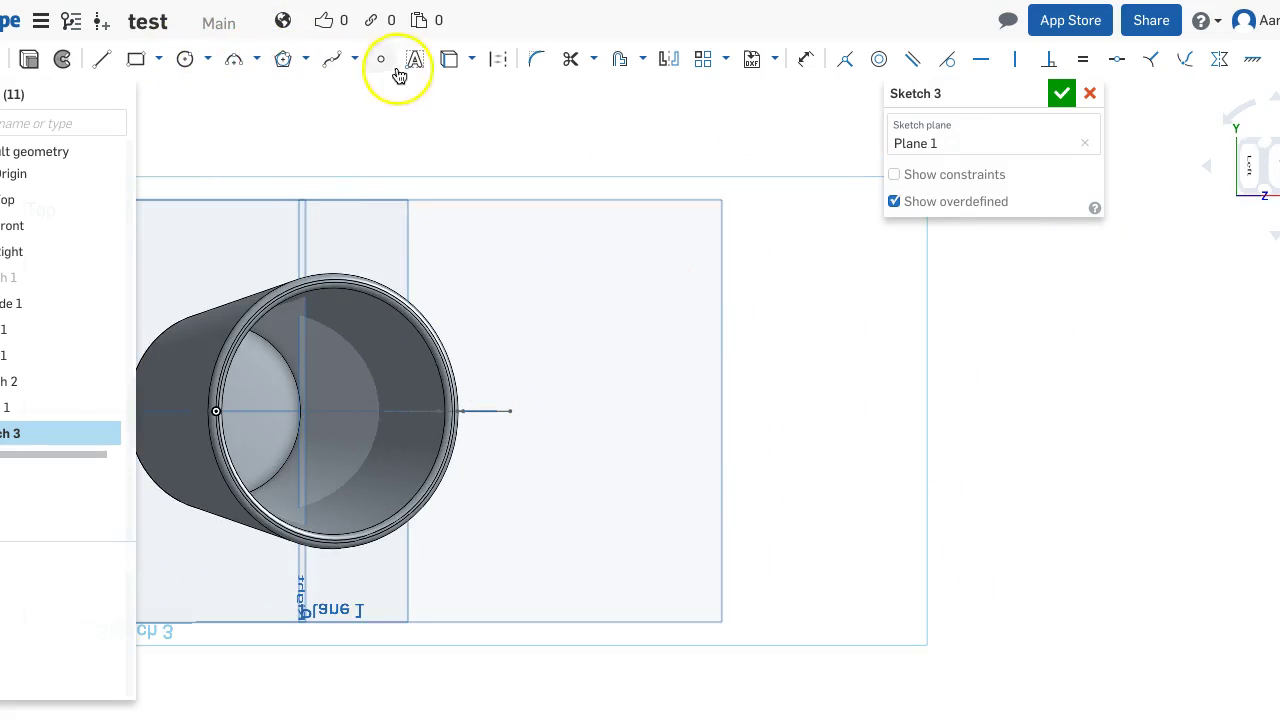
Try to bring the point where the handle curve meets the sketch plane into the sketch with the Intersection tool
left_click(471, 60)
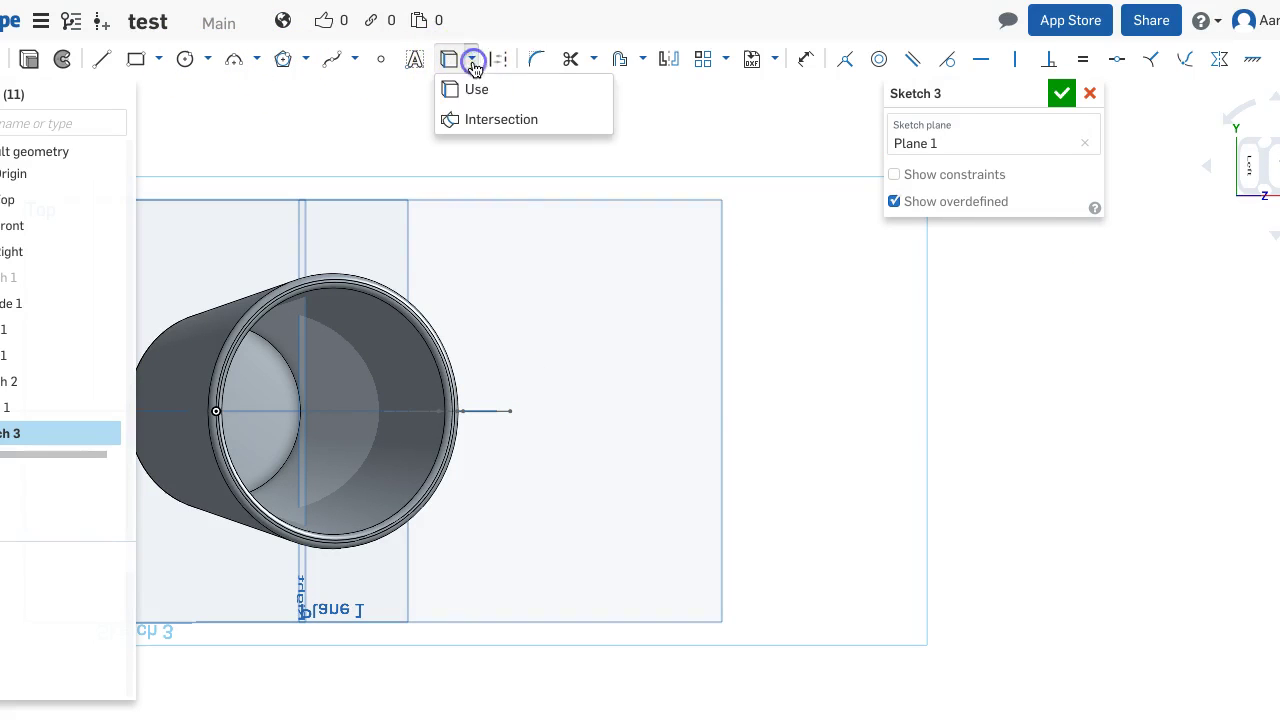
left_click(471, 121)
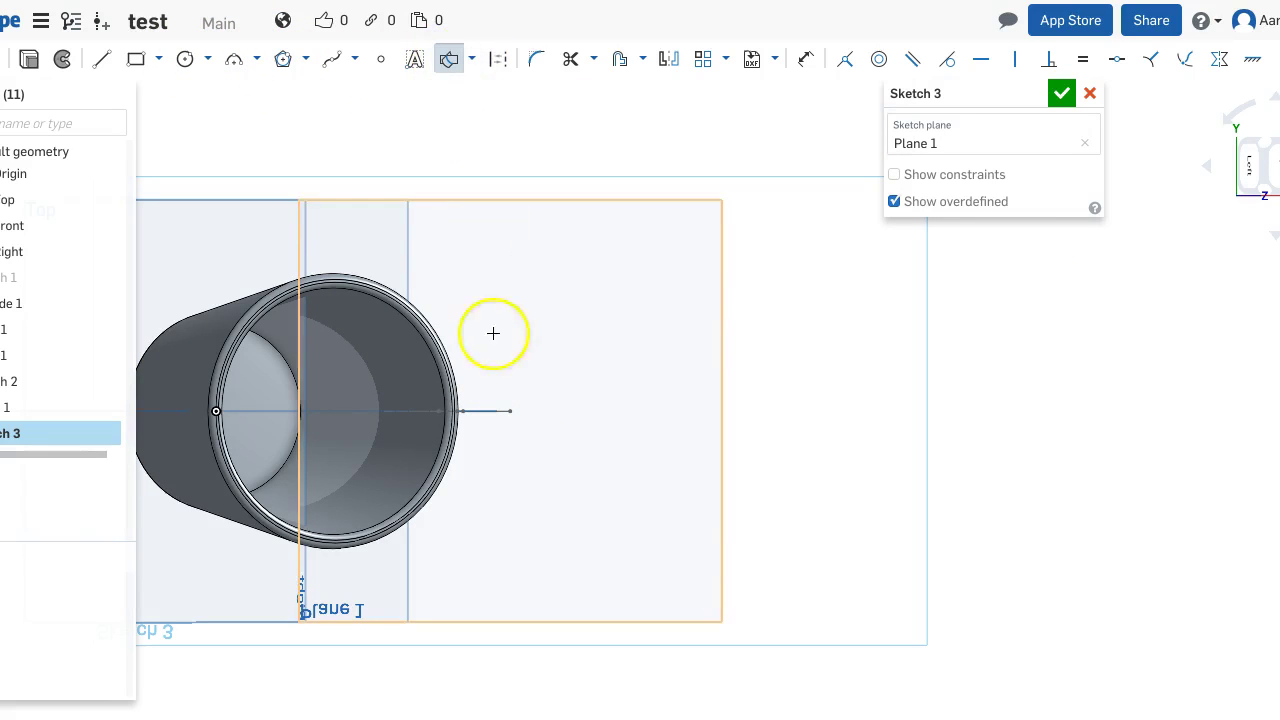
left_click(510, 400)
scroll(495, 402, "up", 3)
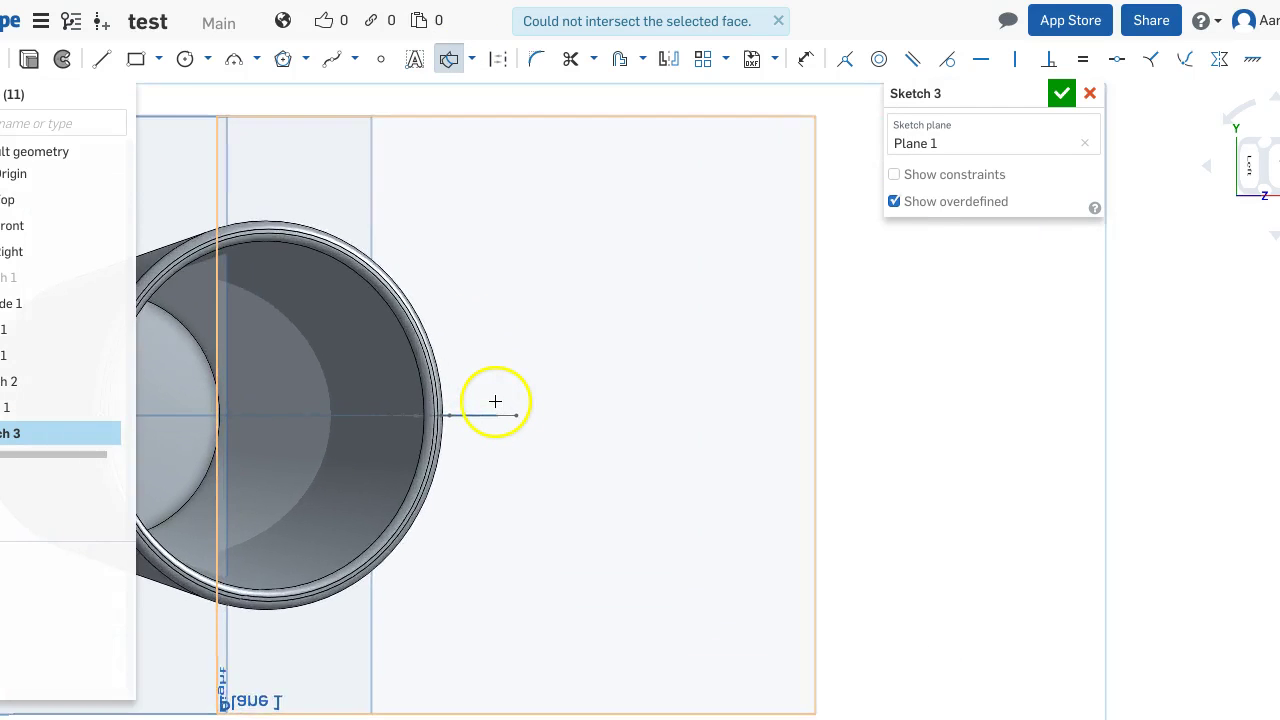
scroll(494, 401, "up", 5)
mouse_move(548, 468)
right_mouse_down()
mouse_move(506, 380)
mouse_move(506, 392)
right_mouse_up()
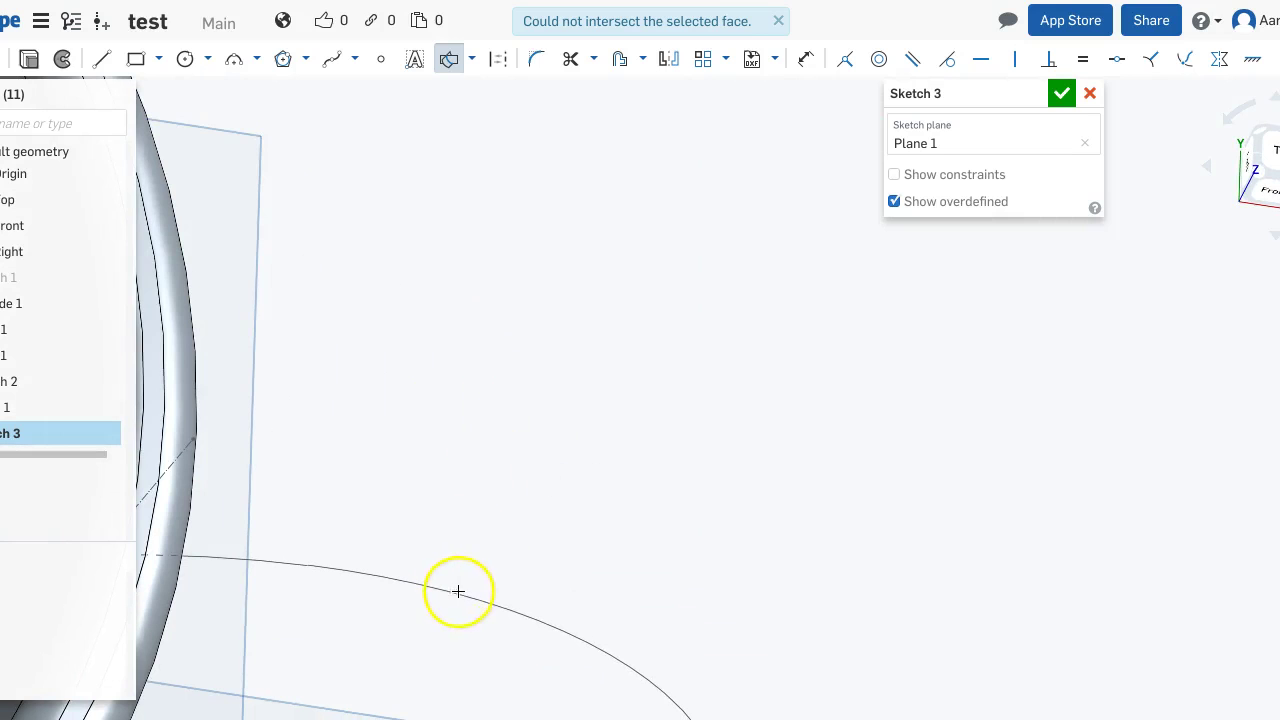
scroll(458, 591, "down", 5)
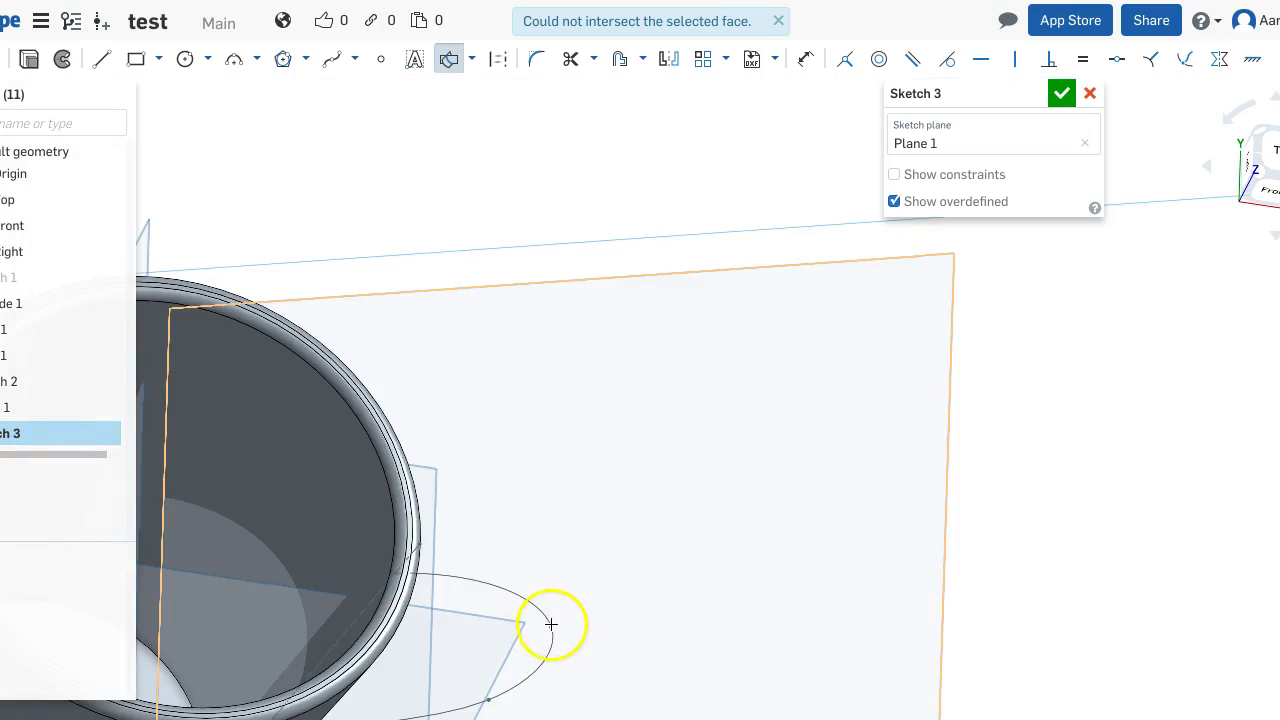
scroll(551, 624, "up", 3)
left_click(455, 62)
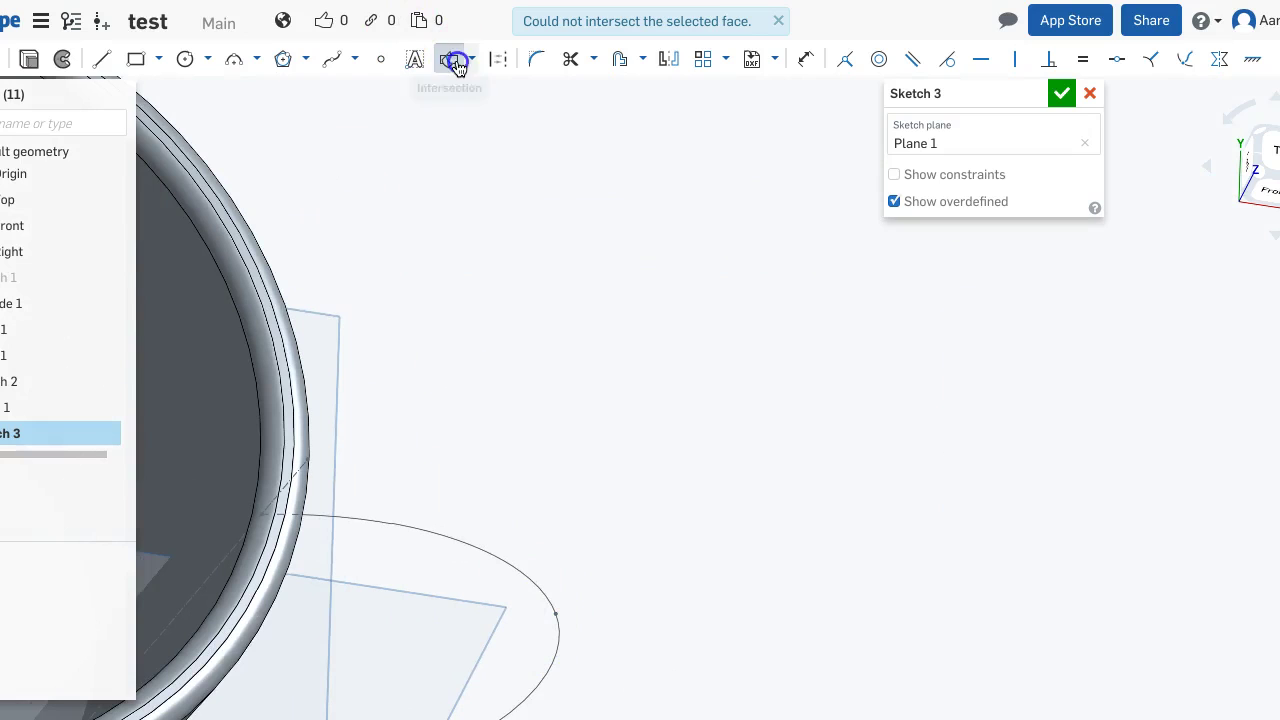
Project the handle spline's upper intermediate point into the sketch with the Use tool
left_click(473, 60)
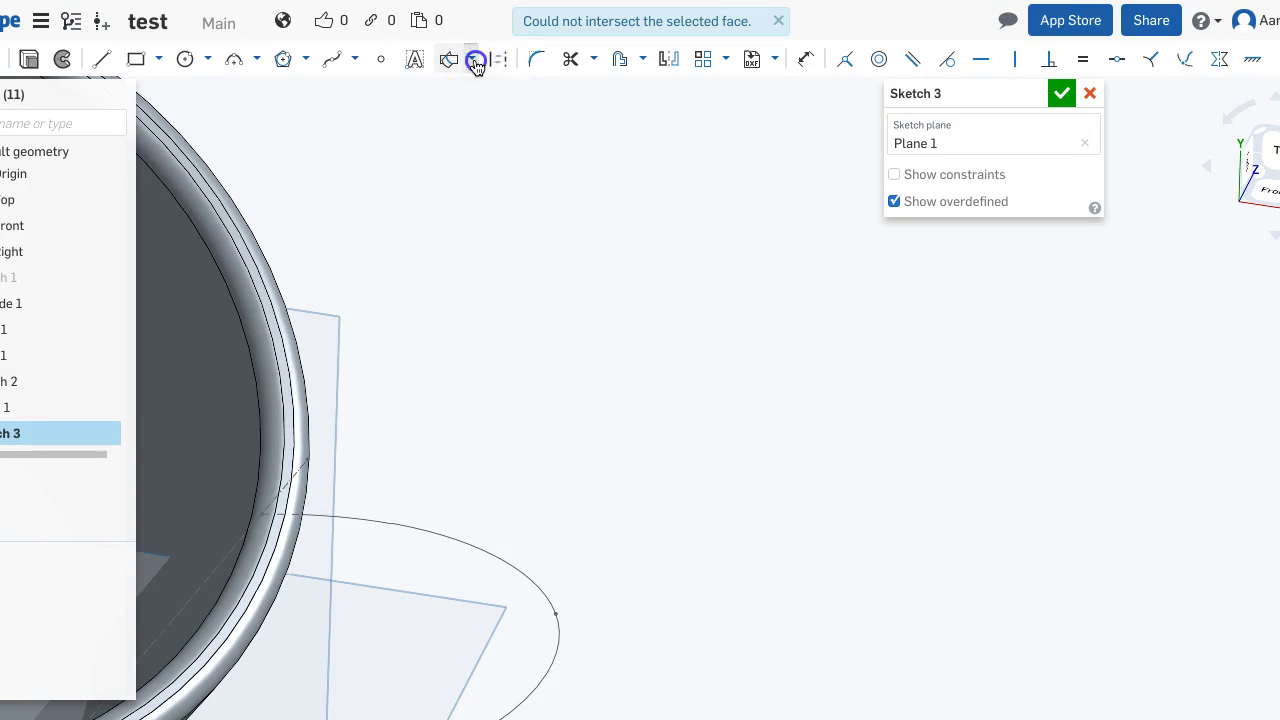
left_click(467, 91)
left_click(502, 560)
right_click_drag(560, 516, 516, 435)
scroll(547, 540, "down", 5)
left_click(447, 61)
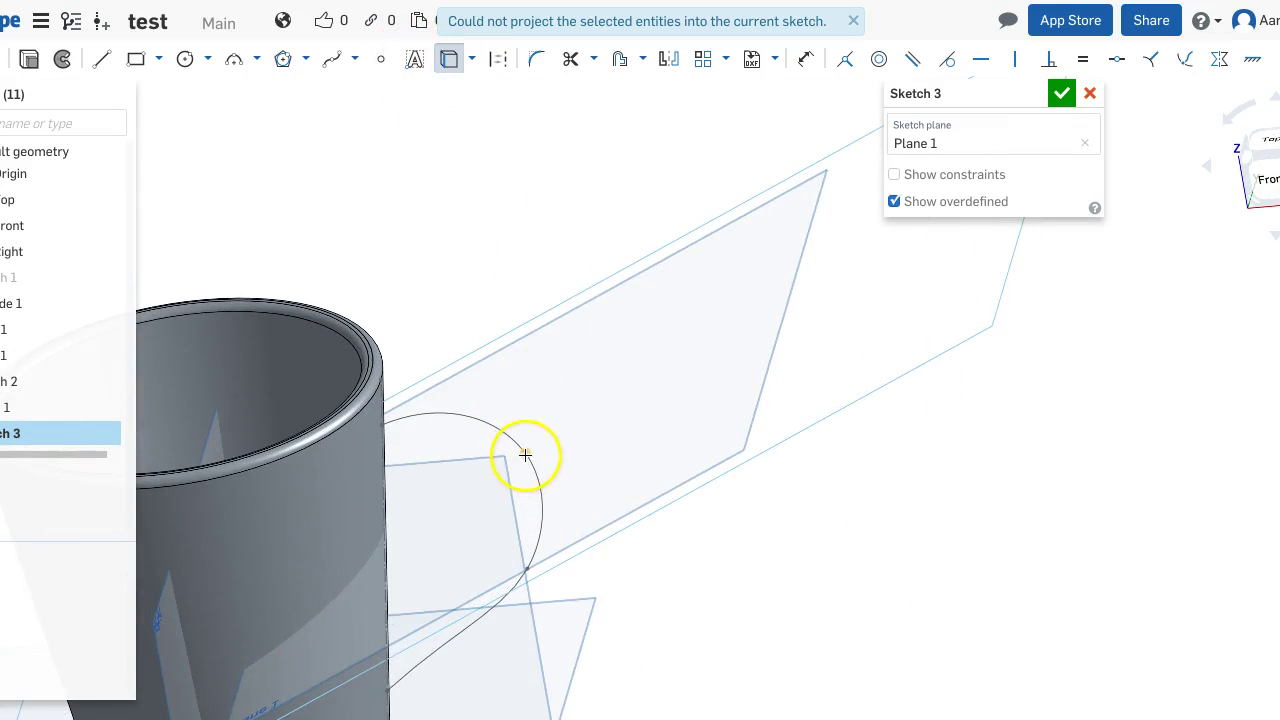
right_click_drag(540, 337, 552, 376)
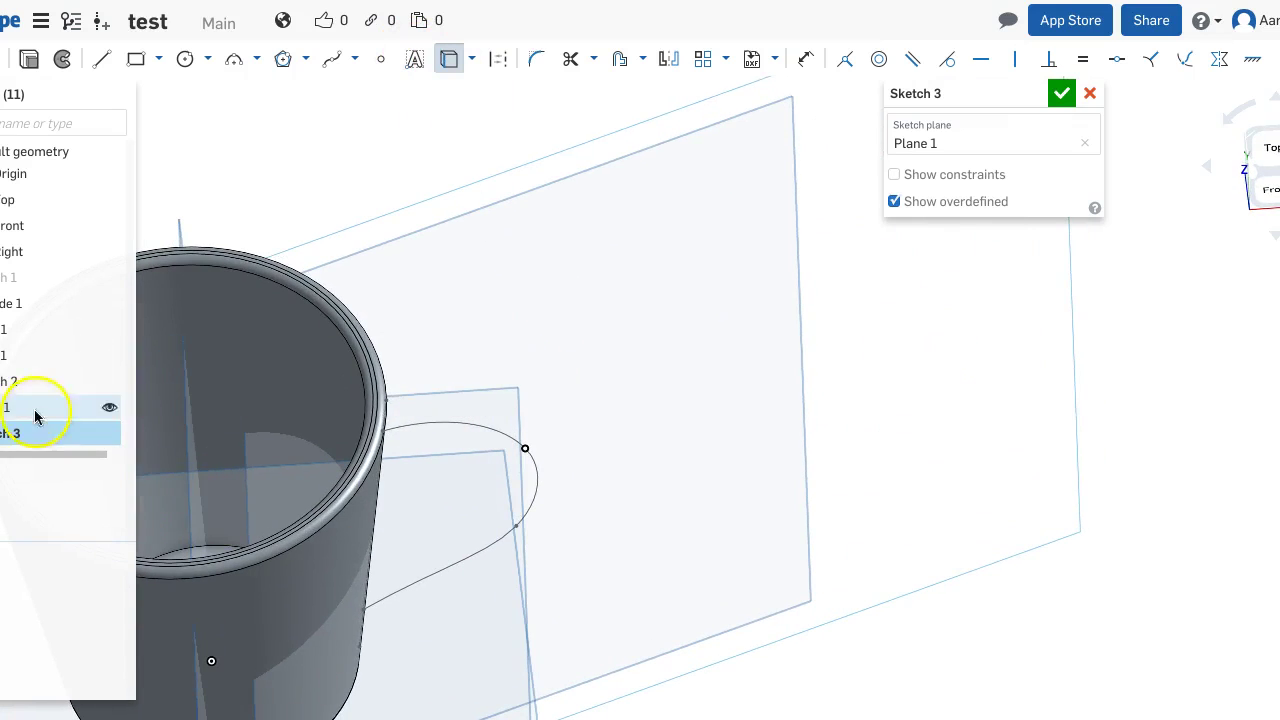
Hide the cup body and the handle curve sketch, keep the curve-point plane shown, and view the sketch plane straight on
left_click(108, 408)
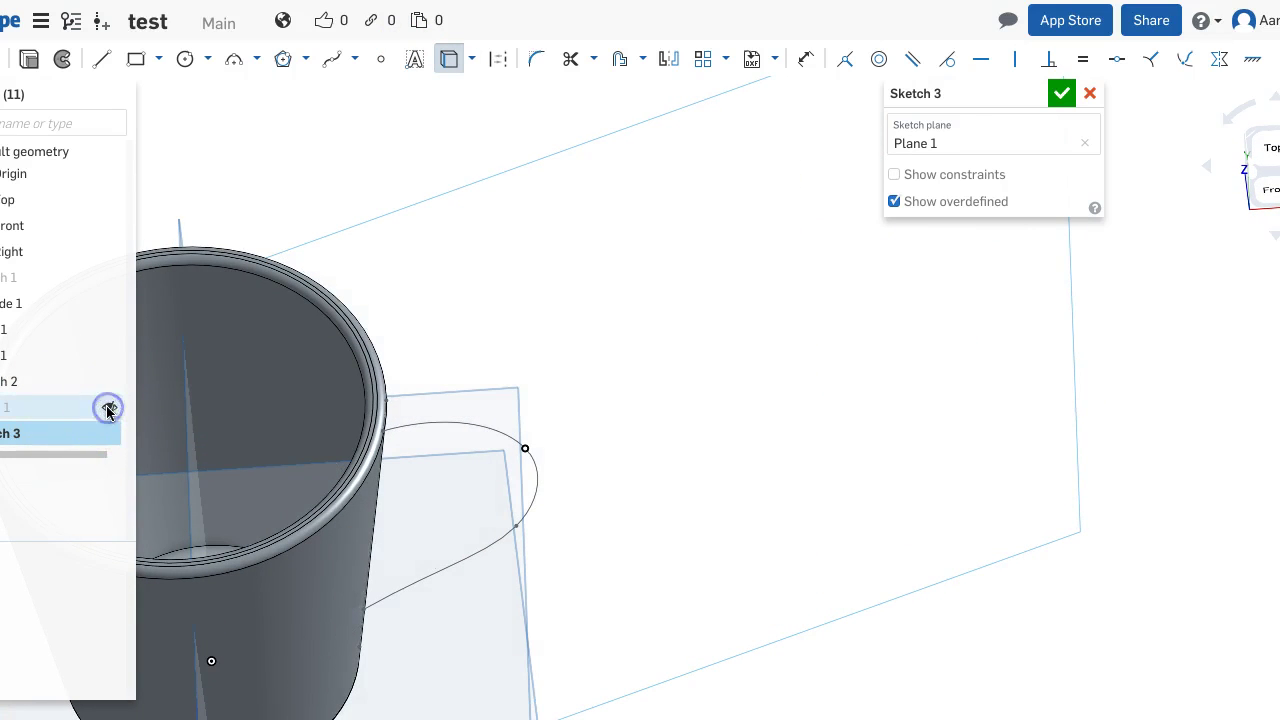
left_click(113, 583)
left_click(108, 381)
right_click_drag(382, 382, 420, 422)
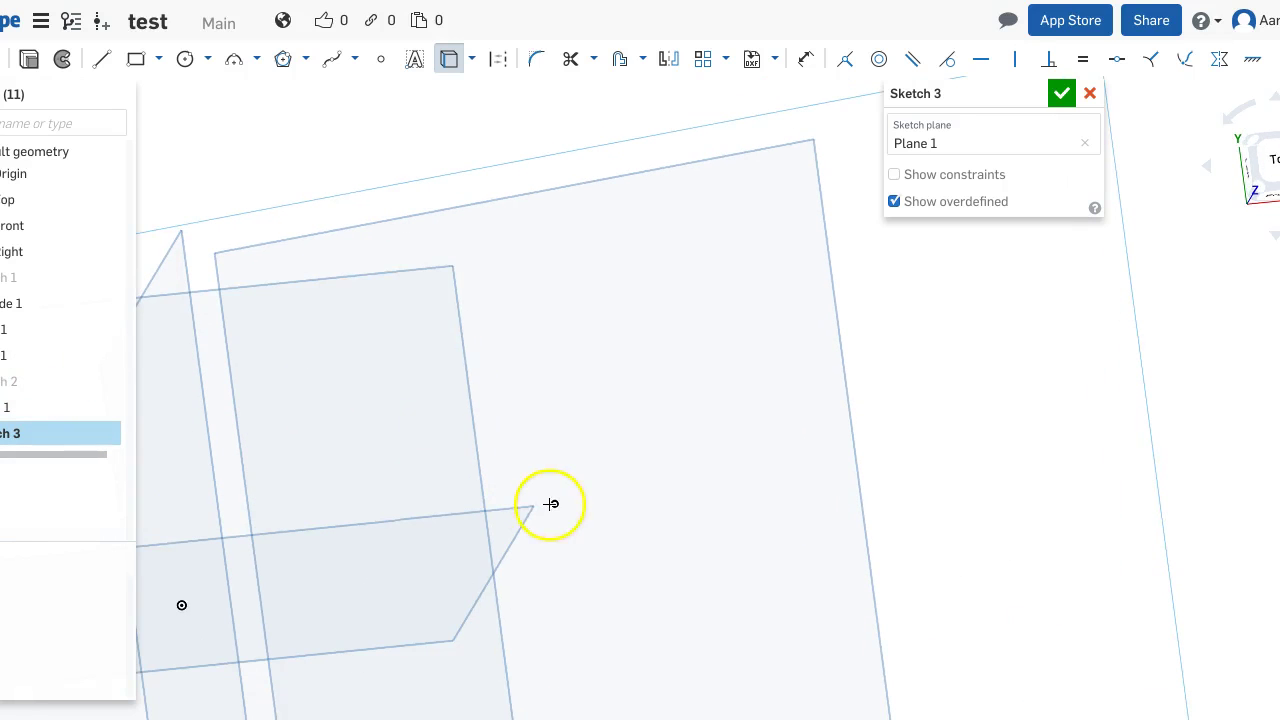
left_click(556, 503)
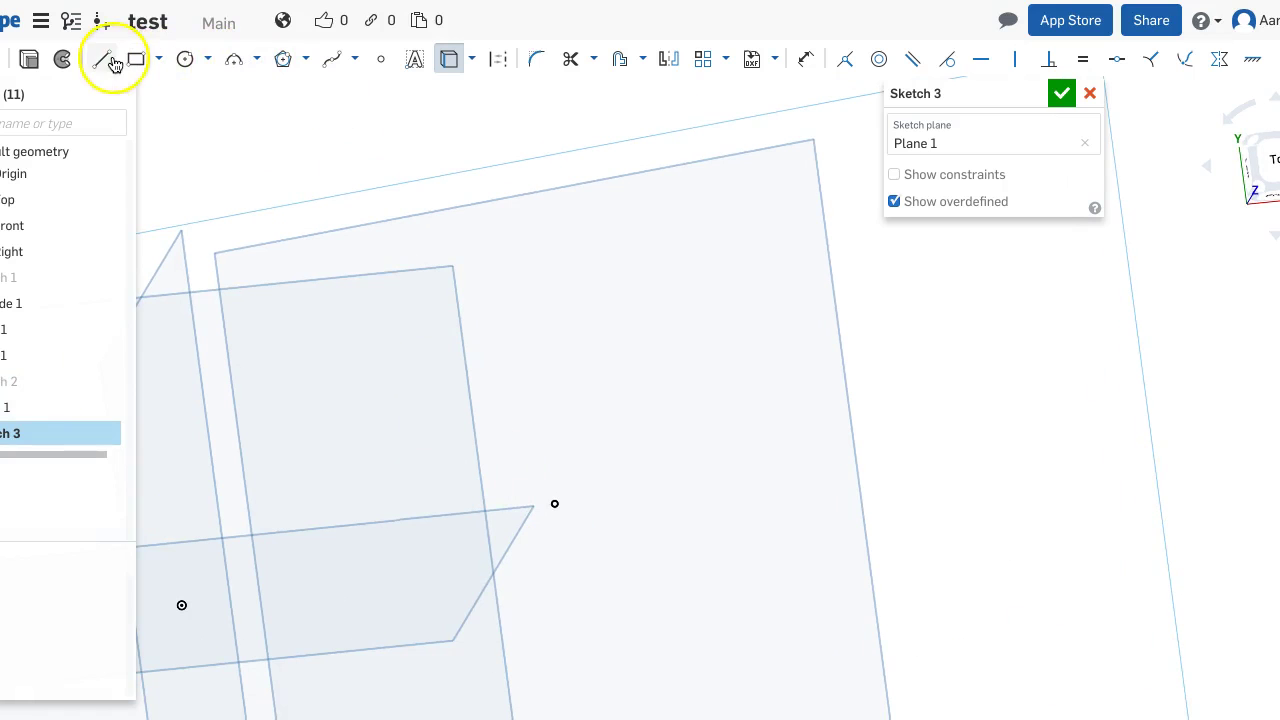
right_click_drag(505, 262, 538, 271)
key("n")
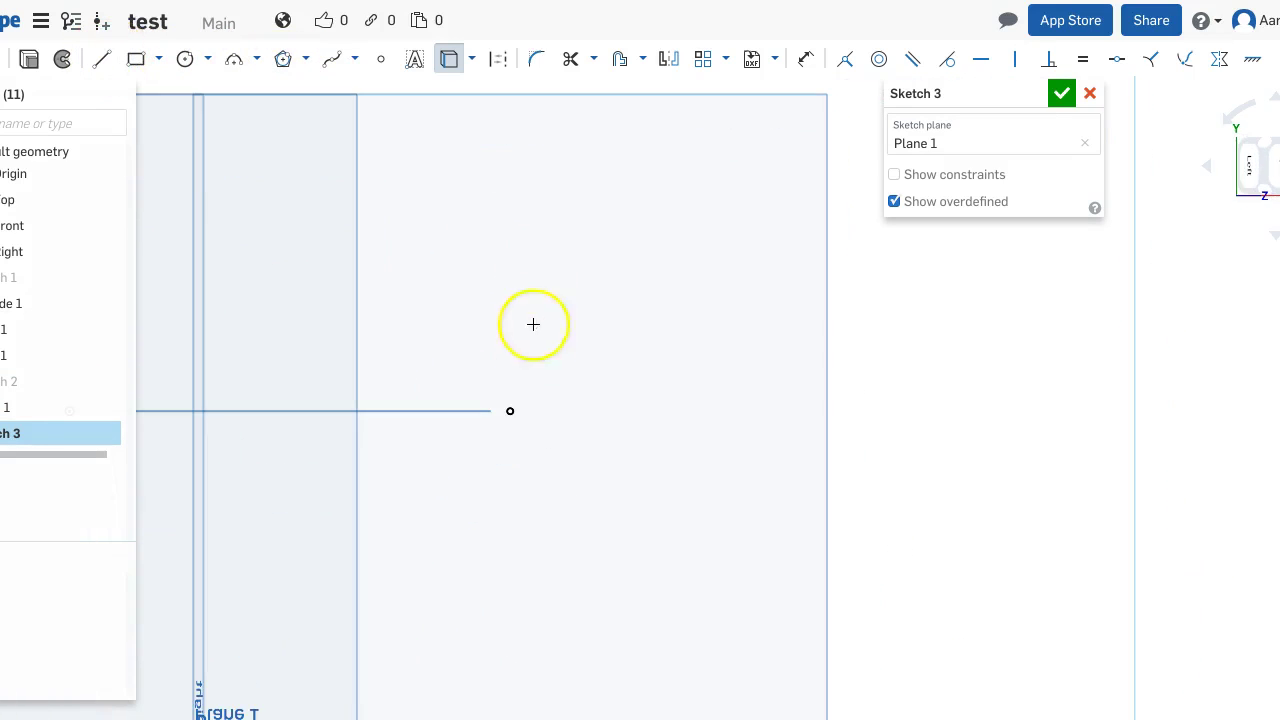
left_click(140, 60)
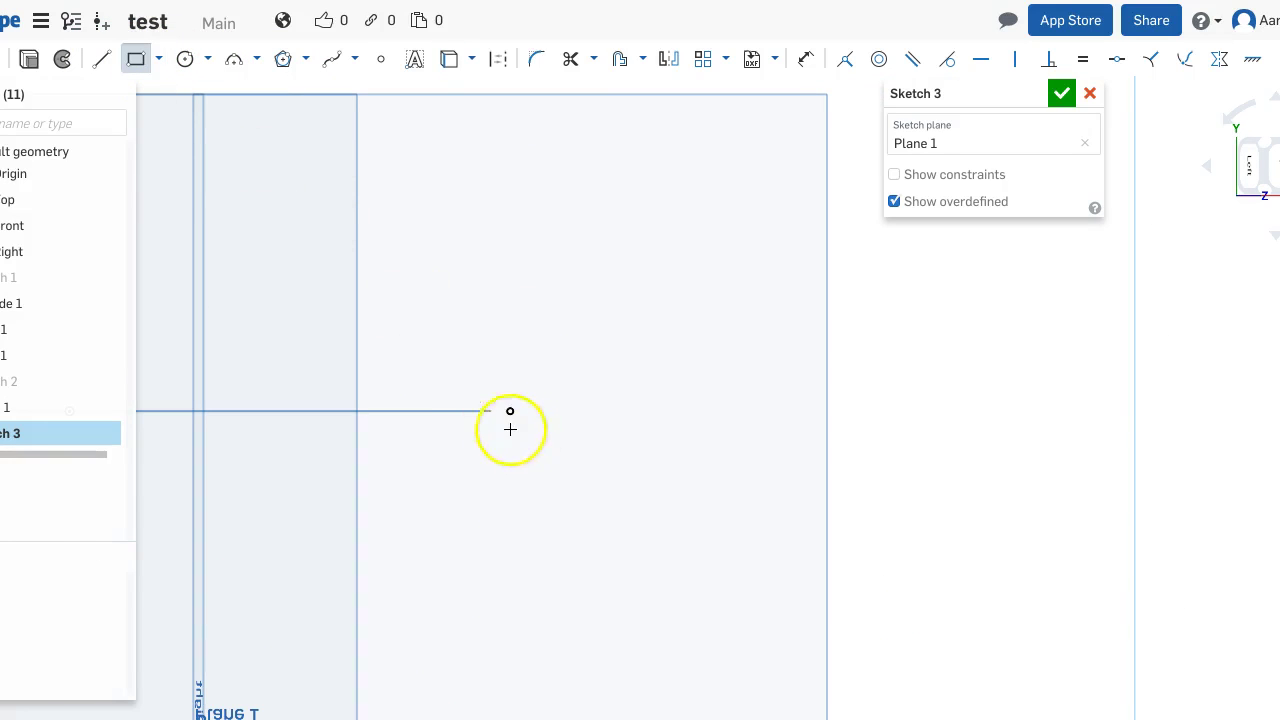
left_click_drag(526, 382, 526, 357)
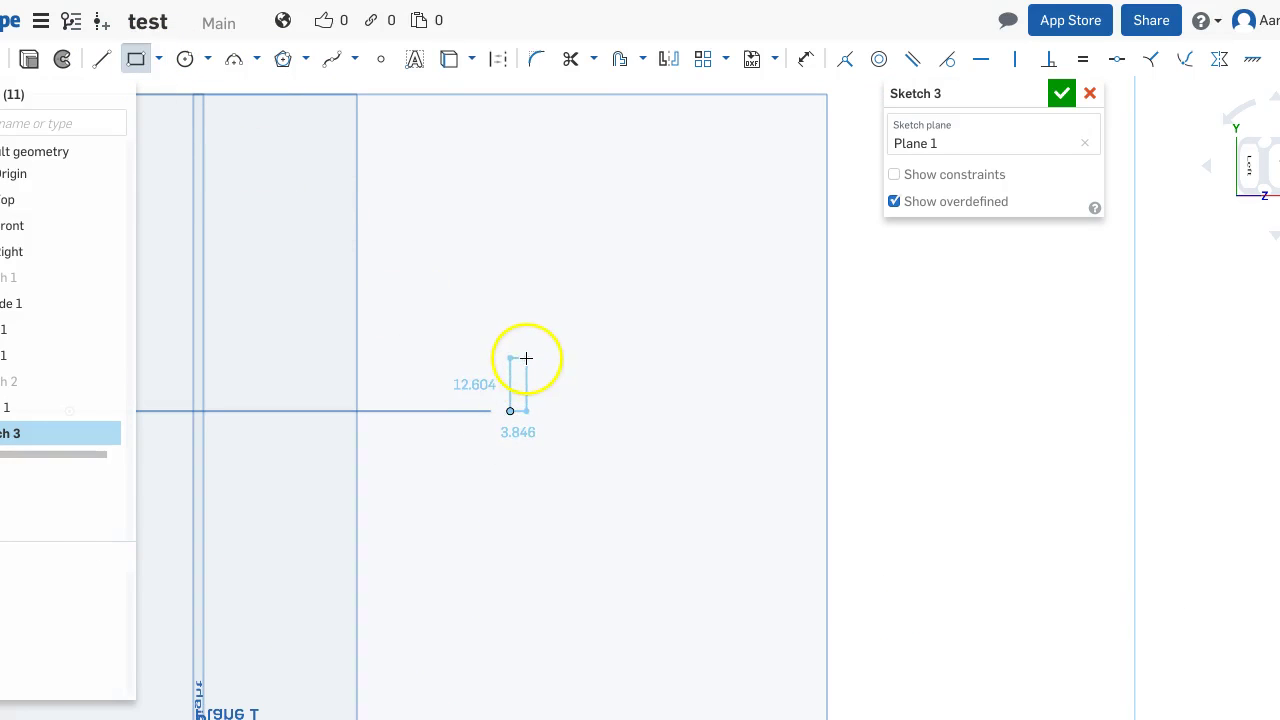
key("Escape")
Draw a center point rectangle about 14.3 mm wide and 35.1 mm high, centered on the projected spline point
left_click(157, 58)
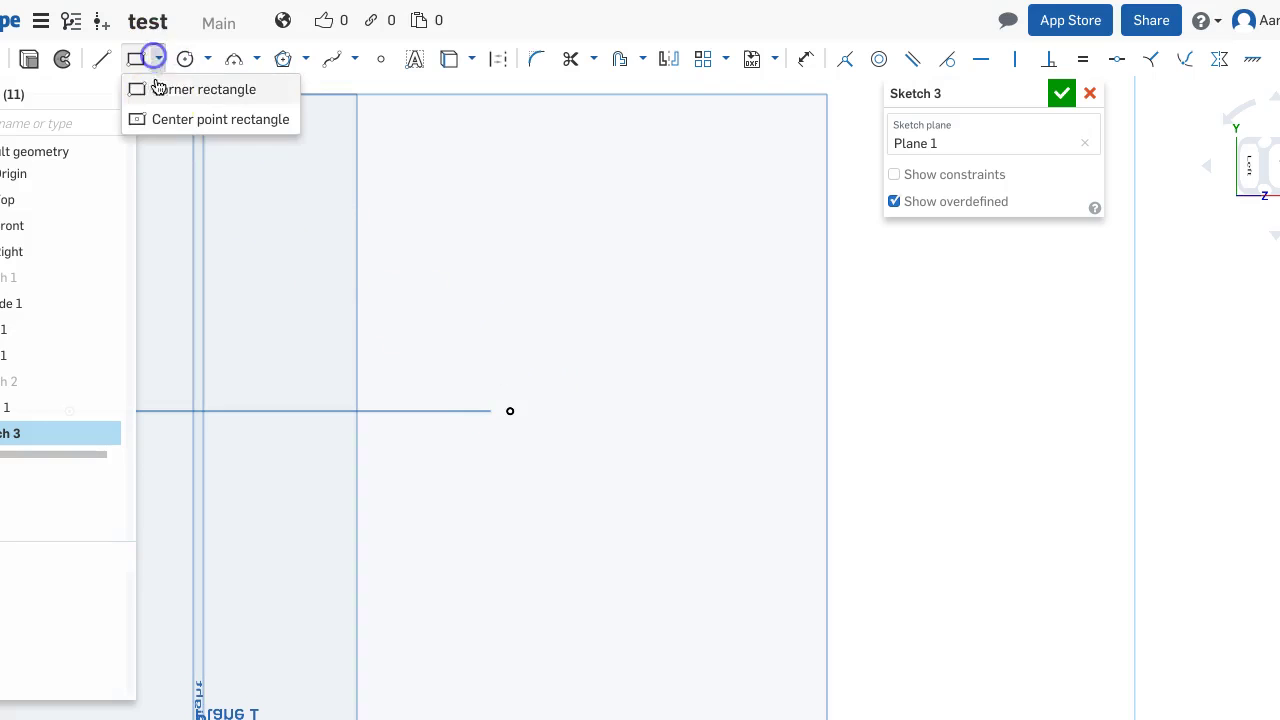
left_click(166, 120)
left_click(601, 379)
left_click(509, 411)
left_click(541, 337)
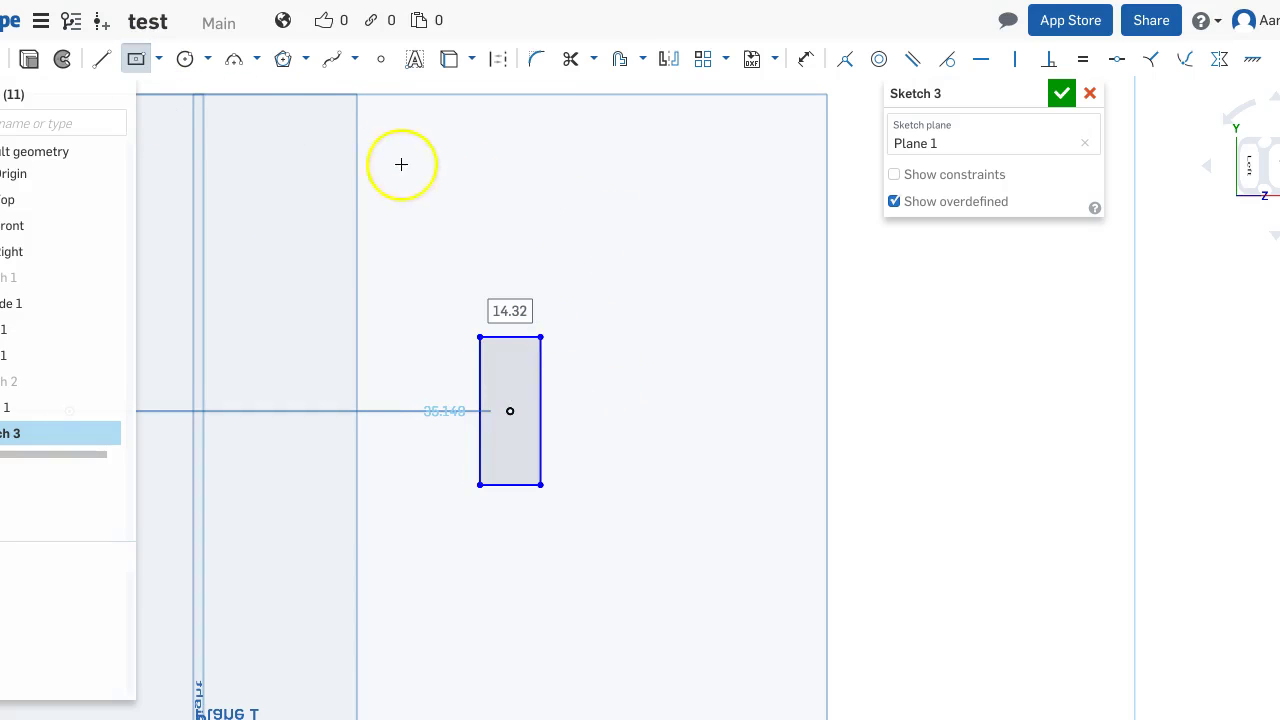
Cap both short ends of the rectangle with outward-bulging three-point arcs, the lower one about 8.4 mm in radius
left_click(234, 58)
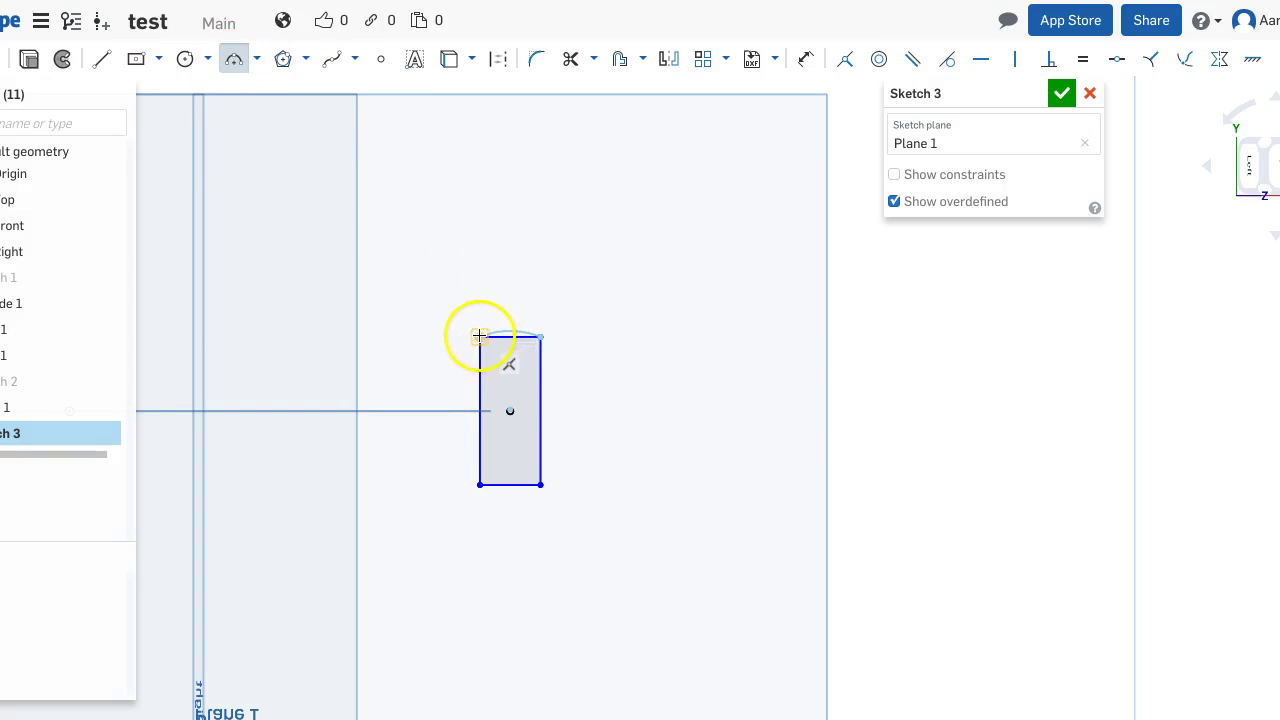
left_click(480, 484)
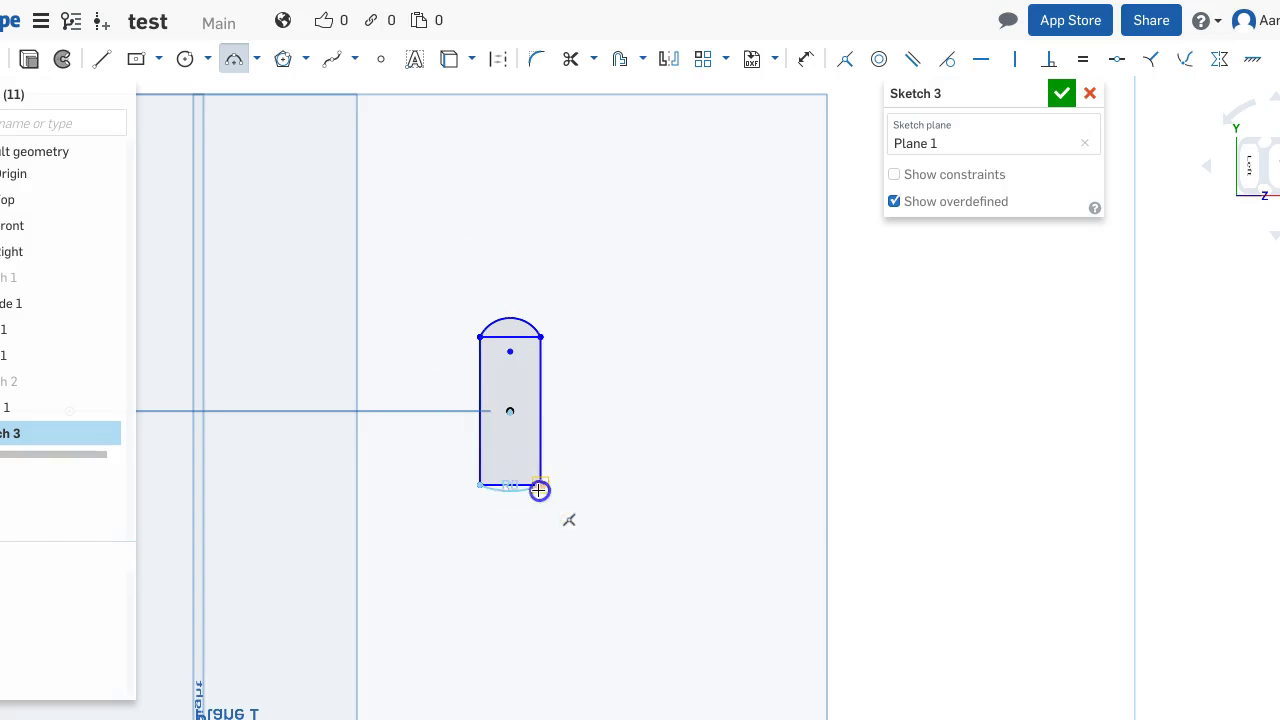
left_click(515, 502)
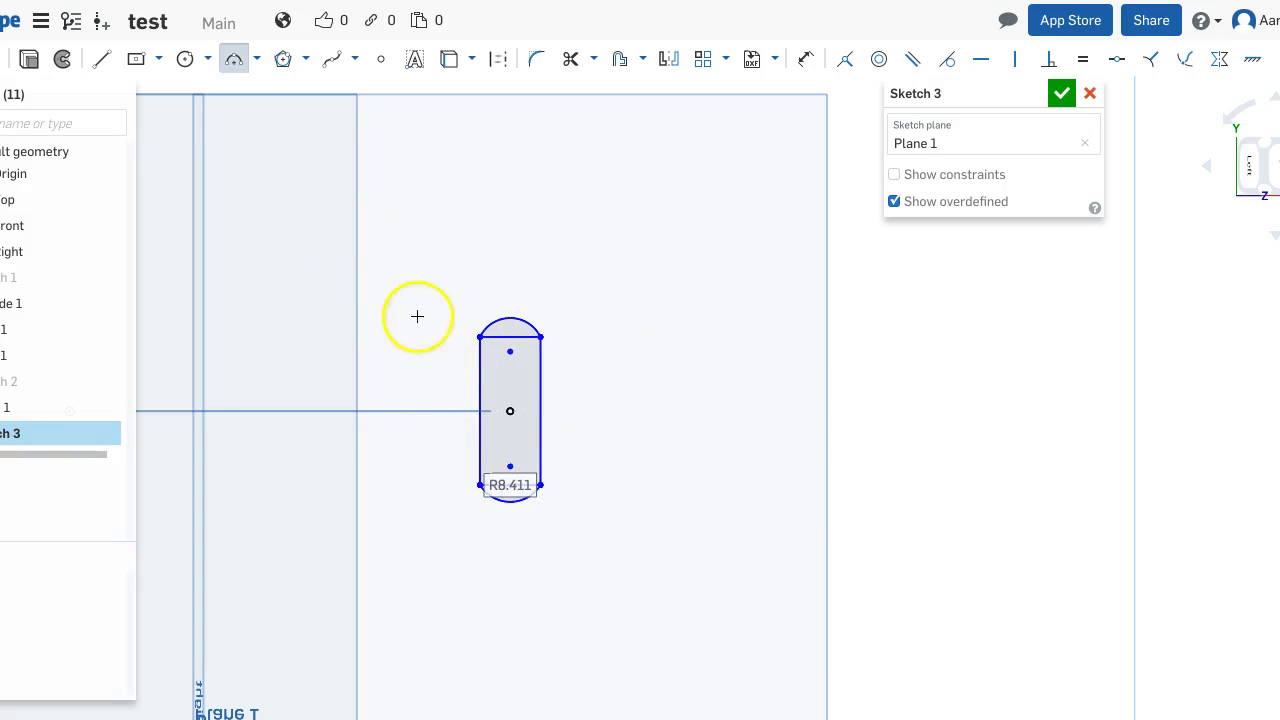
key("Escape")
Shrink the handle profile around its center point in both directions and accept the sketch
left_click_drag(497, 344, 527, 360)
left_click_drag(541, 405, 512, 379)
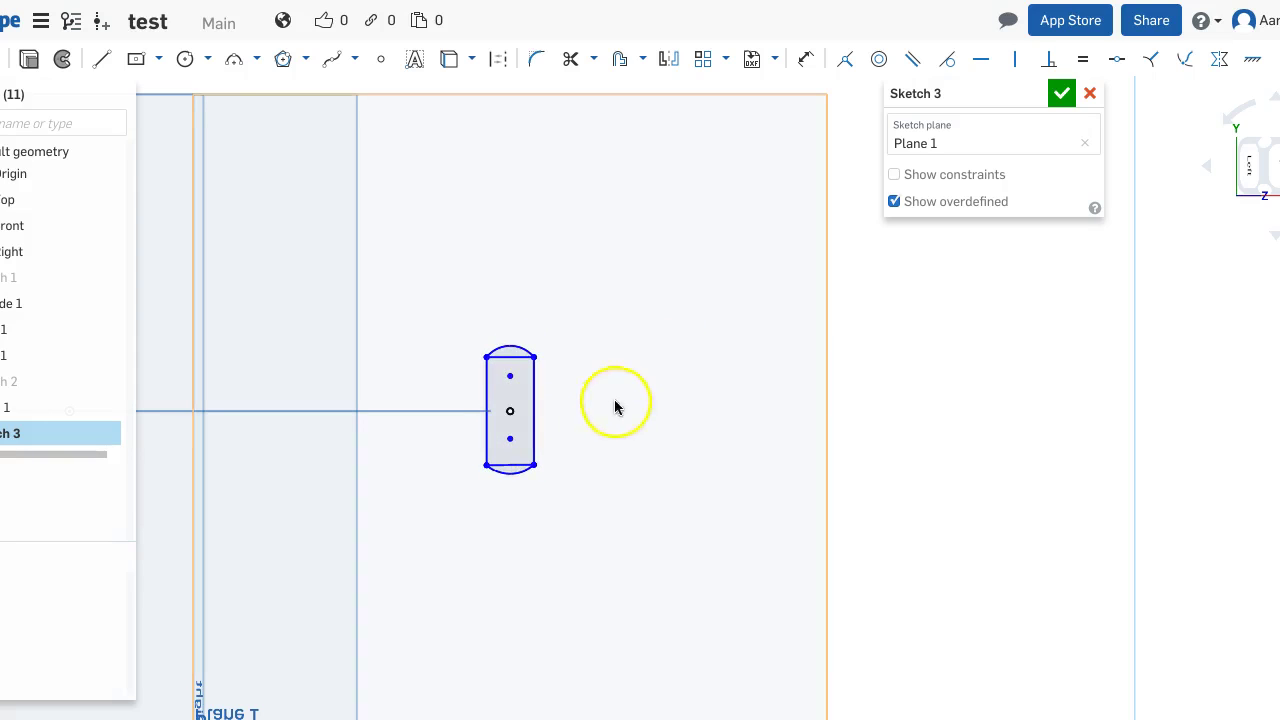
left_click(1050, 100)
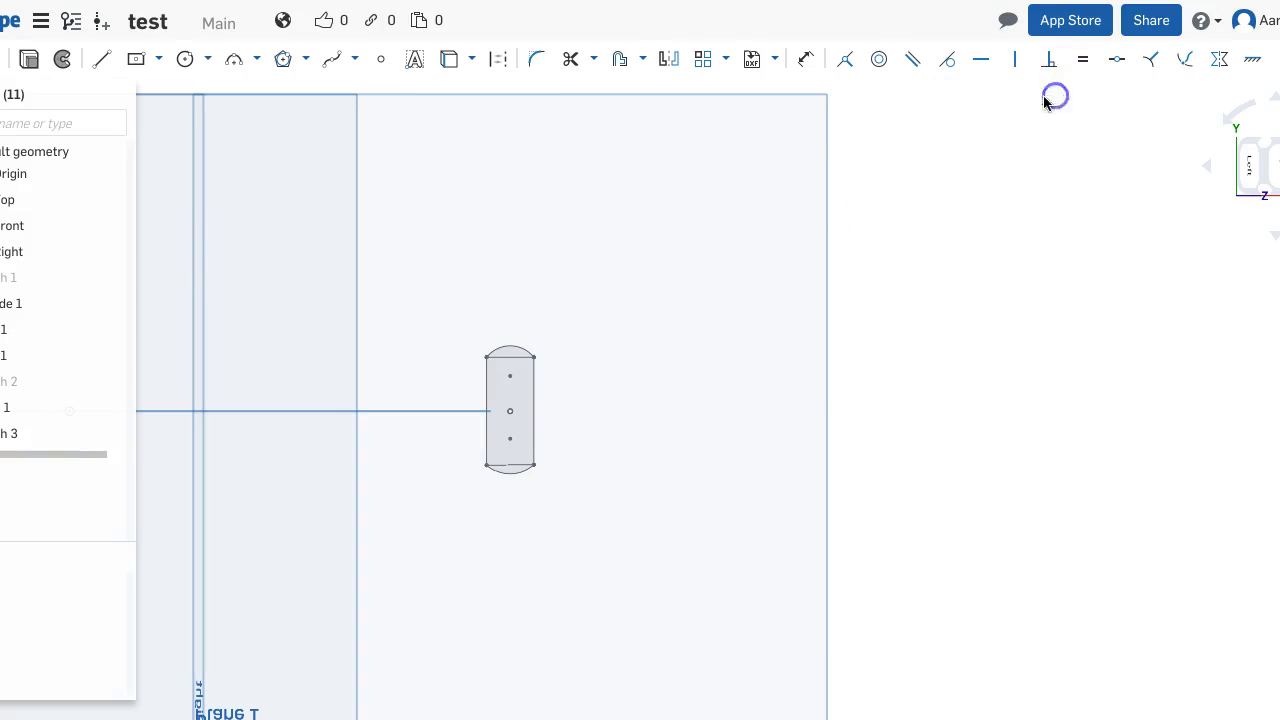
Show the handle curve sketch and the cup body again
left_click(109, 384)
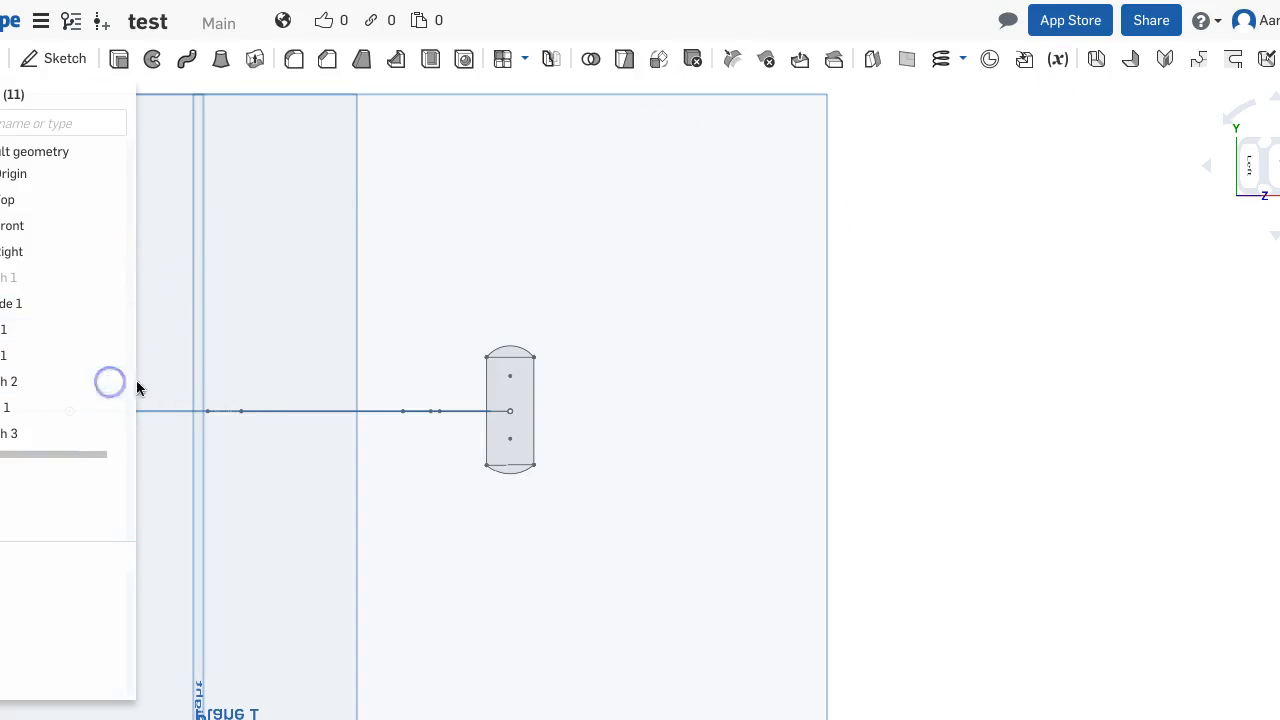
left_click(109, 587)
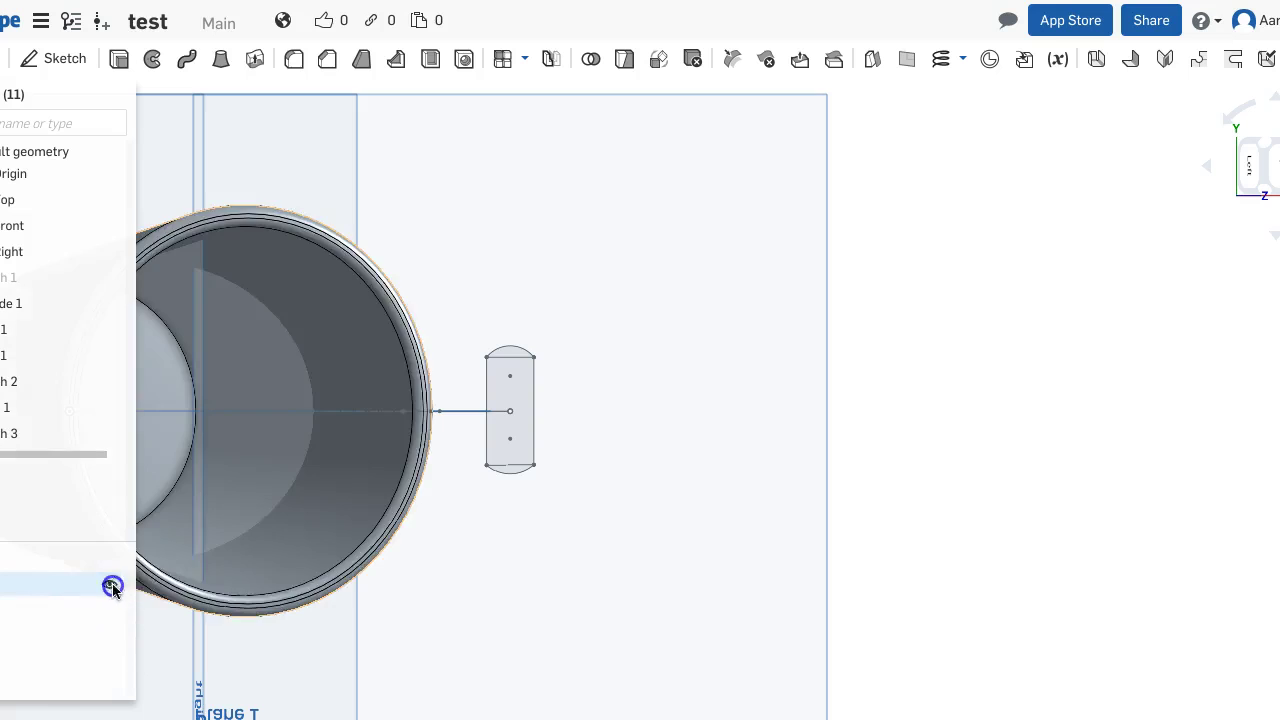
right_click_drag(526, 558, 509, 492)
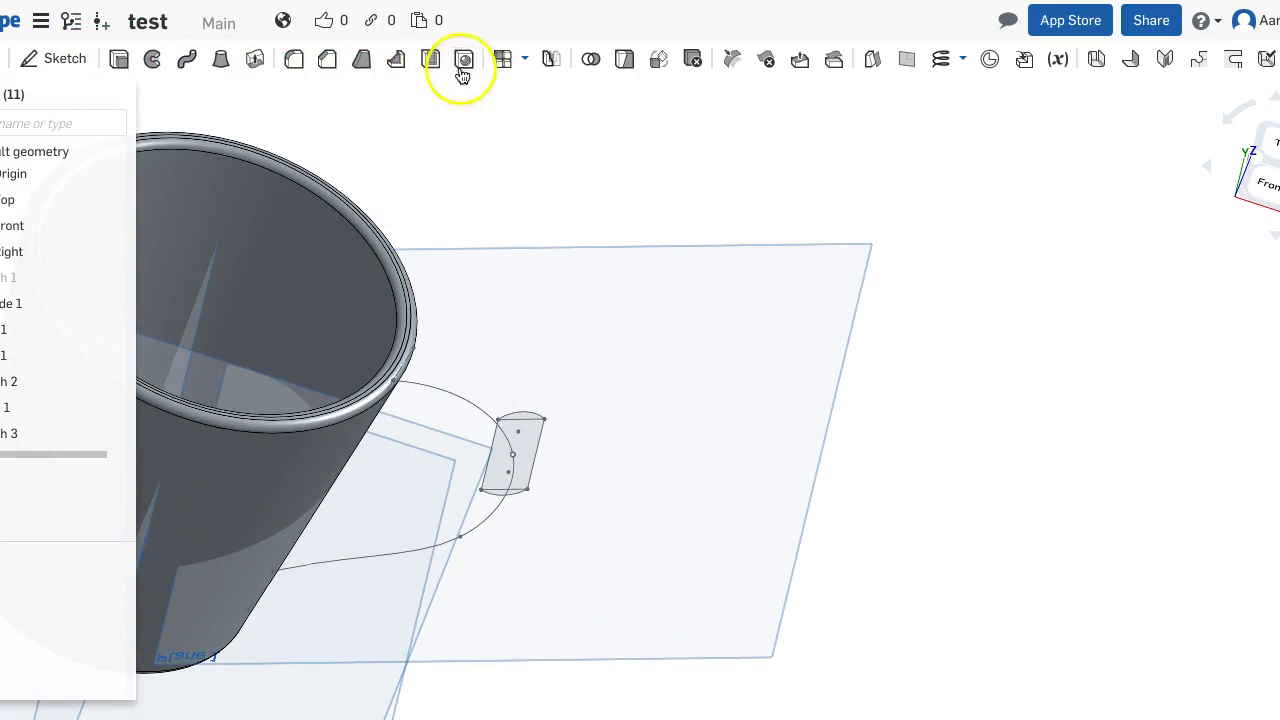
mouse_move(300, 260)
right_mouse_down()
mouse_move(420, 423)
mouse_move(400, 423)
mouse_move(440, 320)
right_mouse_up()
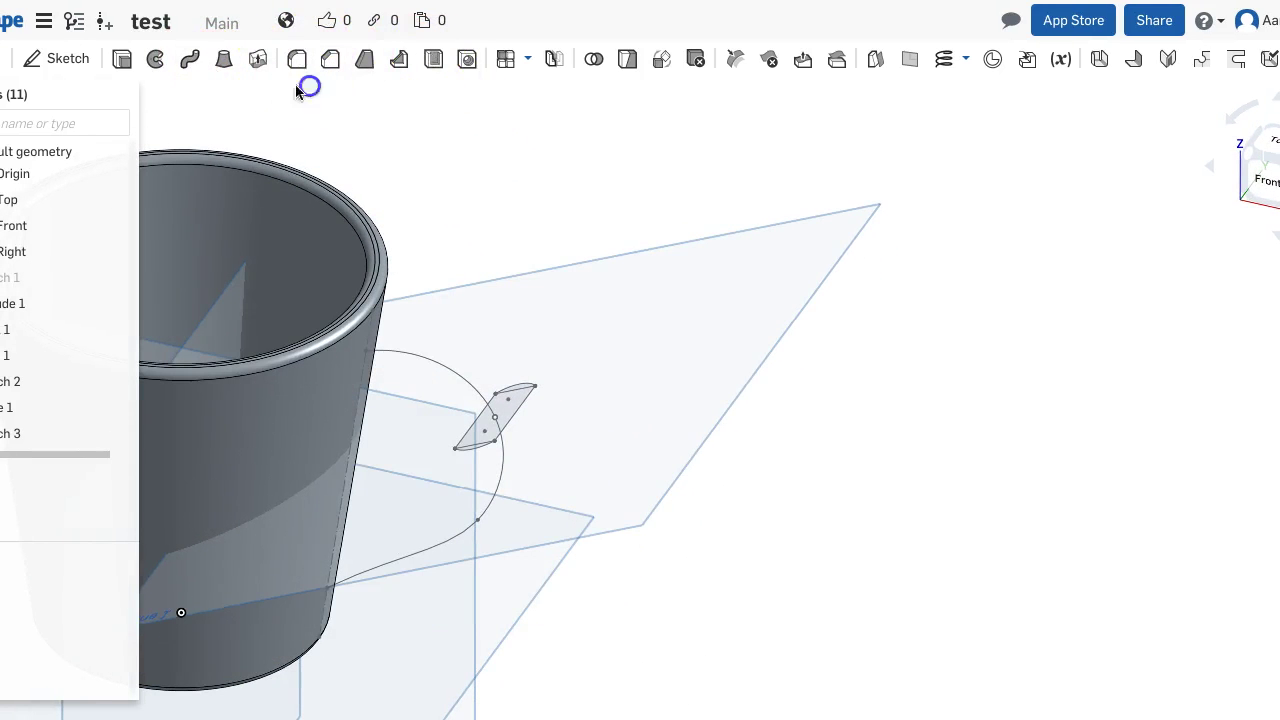
Sweep the Sketch 3 profile along the Sketch 2 handle spline as a solid added to Part 1
left_click(189, 60)
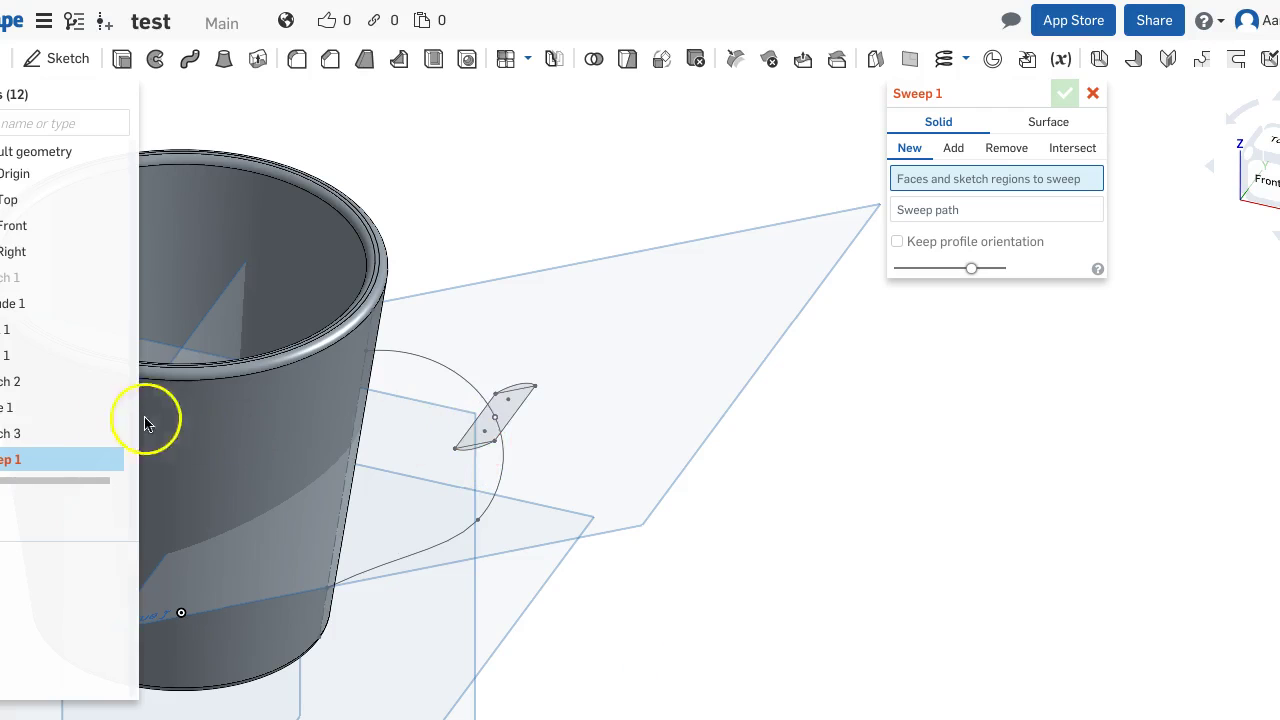
left_click(33, 437)
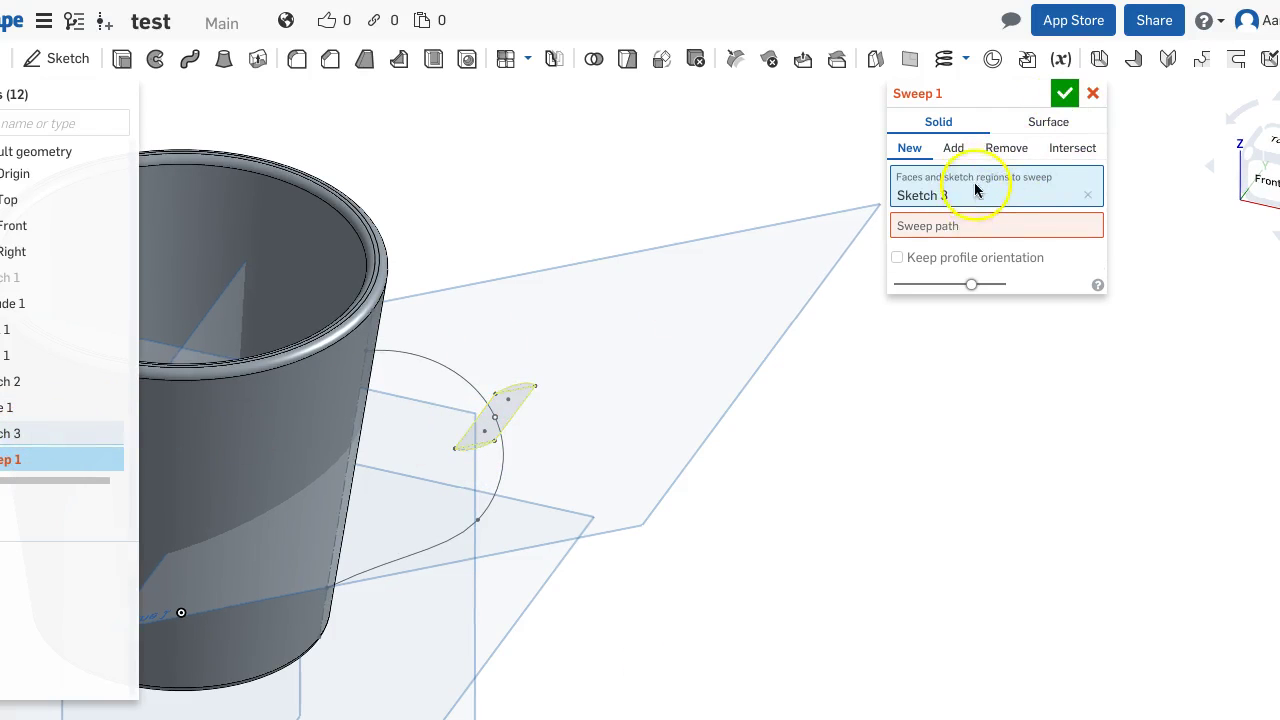
left_click(955, 228)
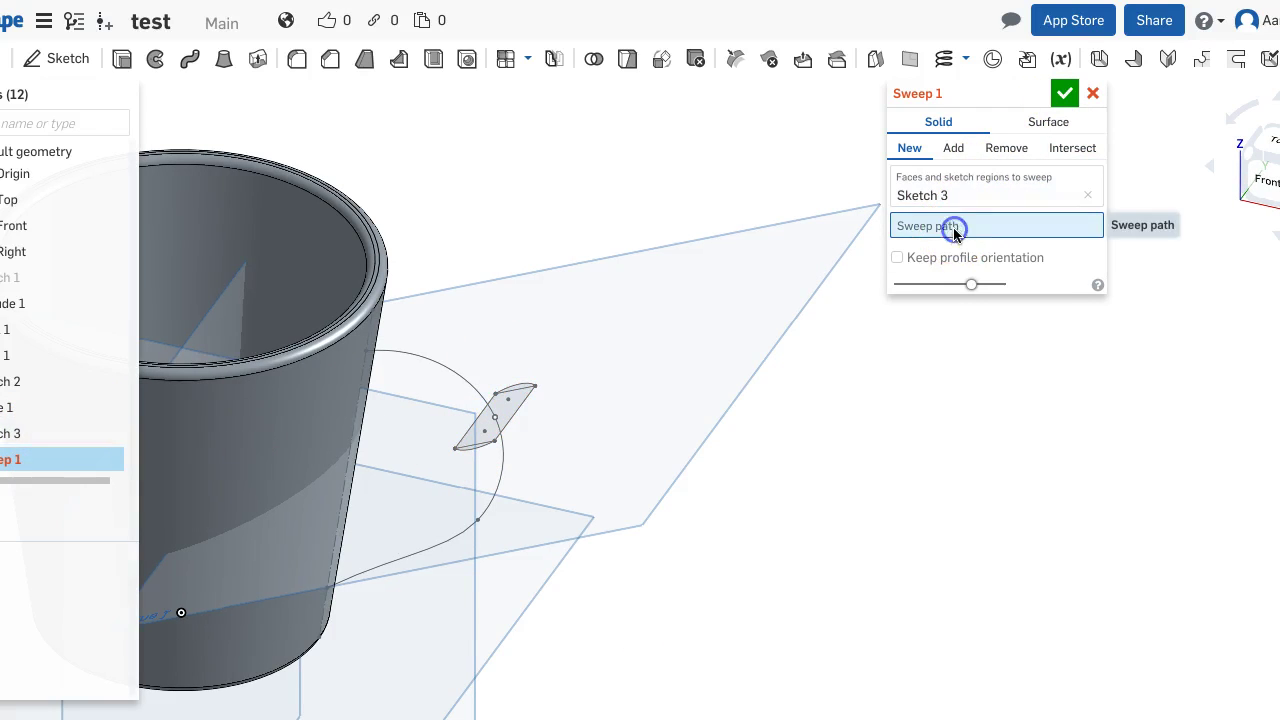
left_click(436, 361)
mouse_move(649, 244)
right_mouse_down()
mouse_move(636, 299)
mouse_move(685, 221)
mouse_move(673, 186)
mouse_move(688, 192)
right_mouse_up()
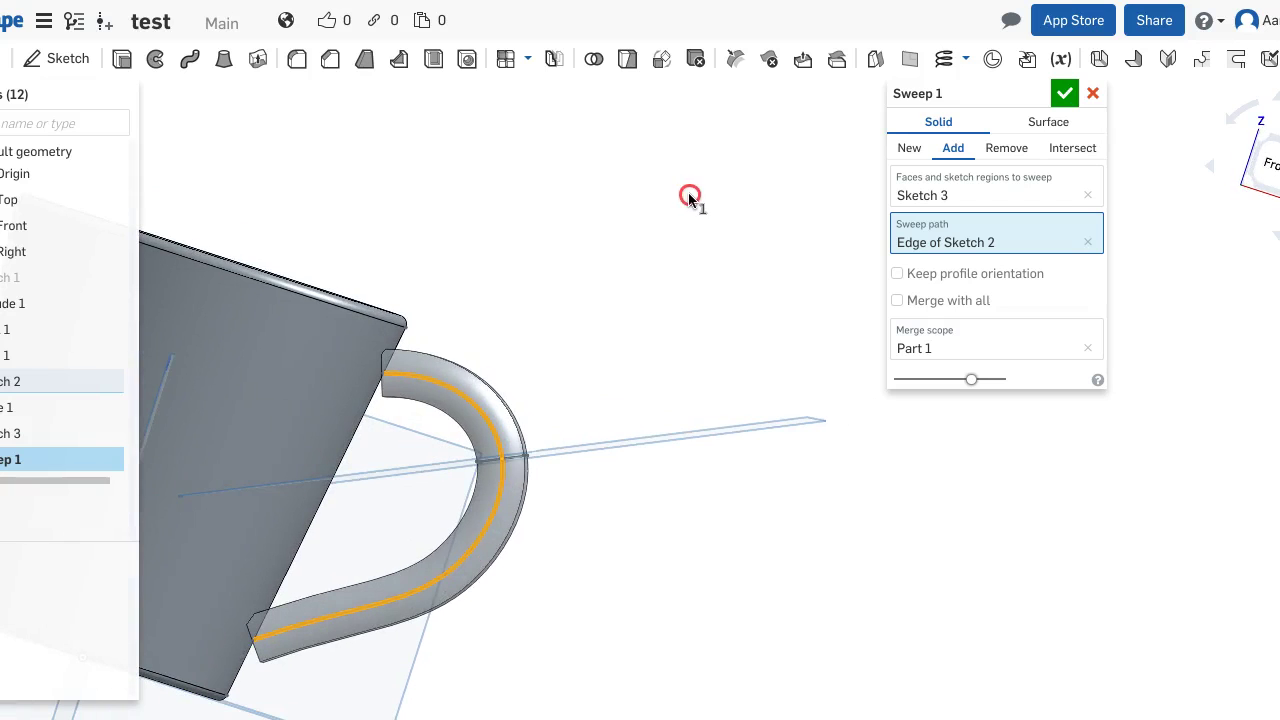
left_click(1063, 95)
Try to extend the handle's upper end face into the cup wall with a 9.9 mm Move face offset
mouse_move(469, 294)
right_mouse_down()
mouse_move(446, 323)
mouse_move(443, 309)
mouse_move(429, 314)
mouse_move(434, 334)
right_mouse_up()
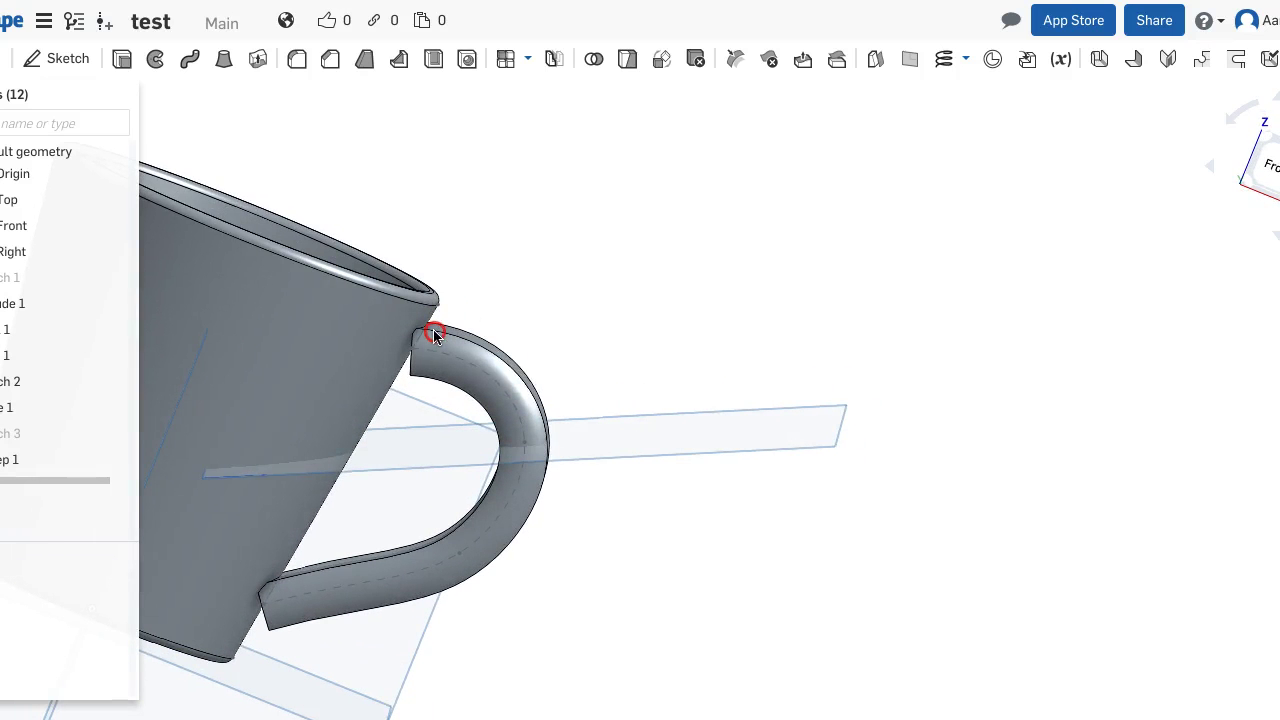
left_click(801, 61)
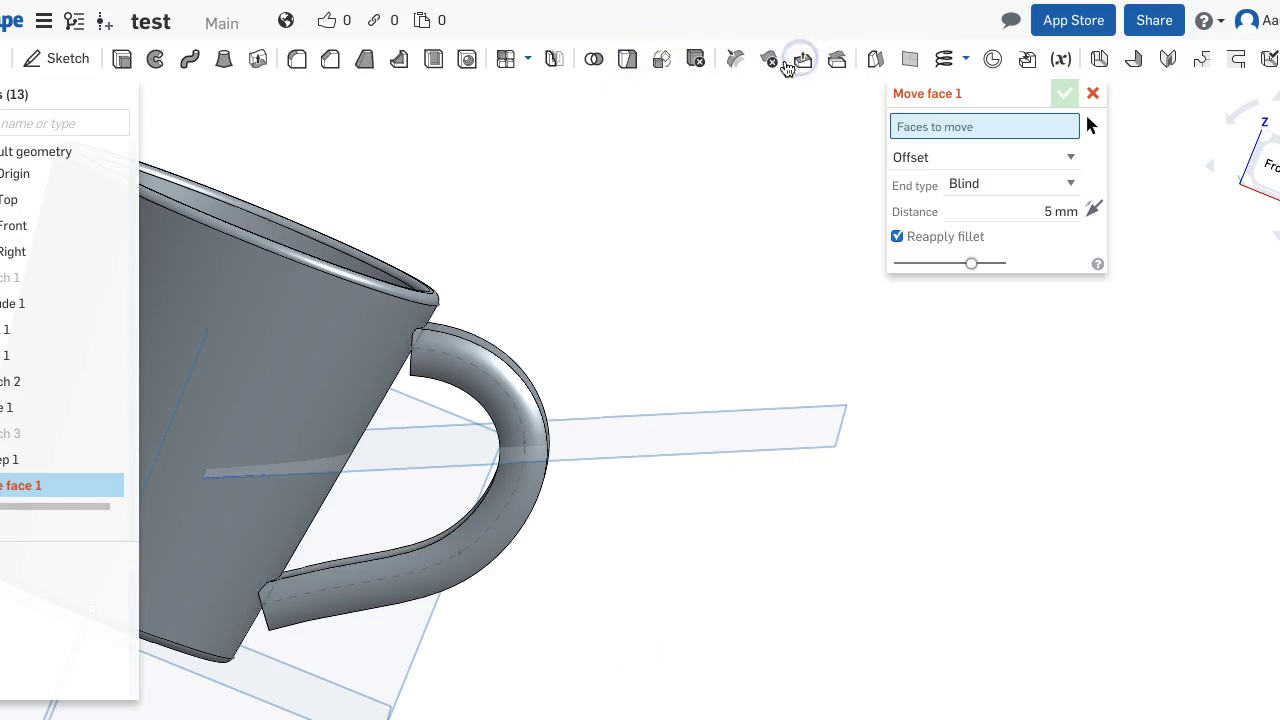
mouse_move(390, 372)
right_mouse_down()
mouse_move(423, 417)
mouse_move(428, 408)
right_mouse_up()
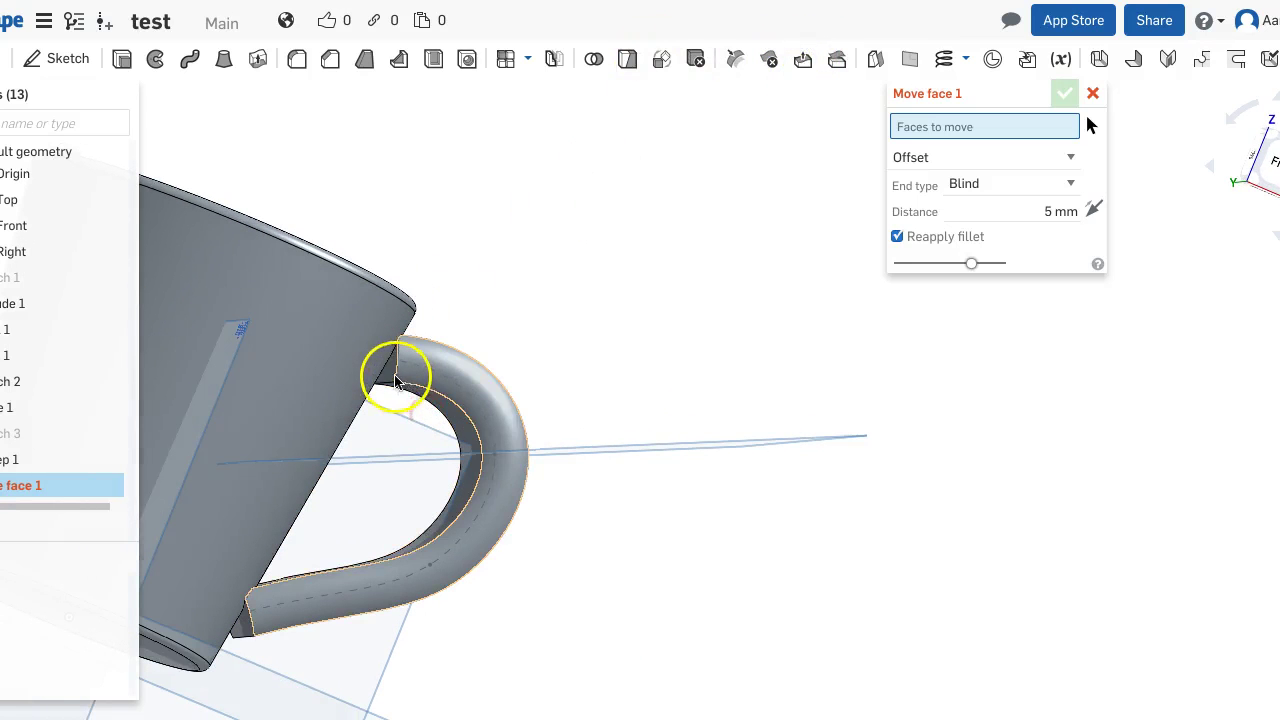
left_click(390, 378)
right_click_drag(723, 263, 380, 373)
scroll(394, 408, "down", 2)
scroll(396, 402, "up", 5)
right_click(412, 402)
left_click_drag(336, 343, 317, 345)
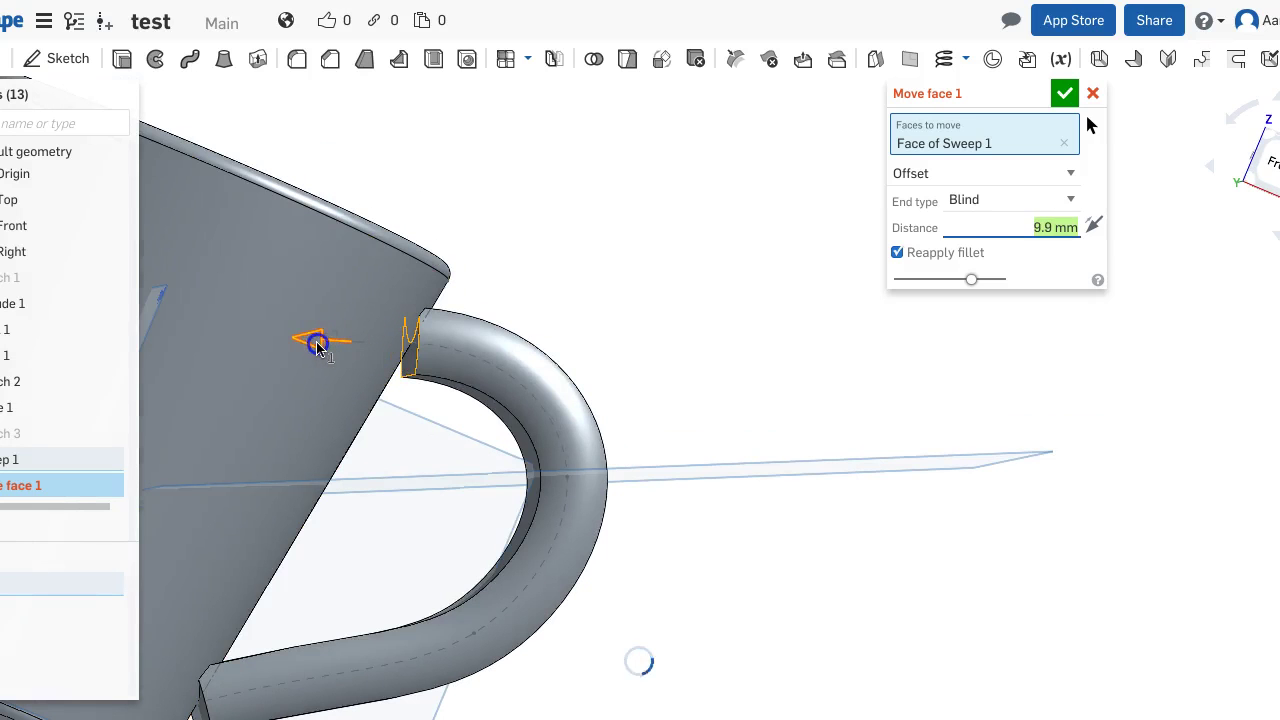
right_click_drag(620, 195, 537, 211)
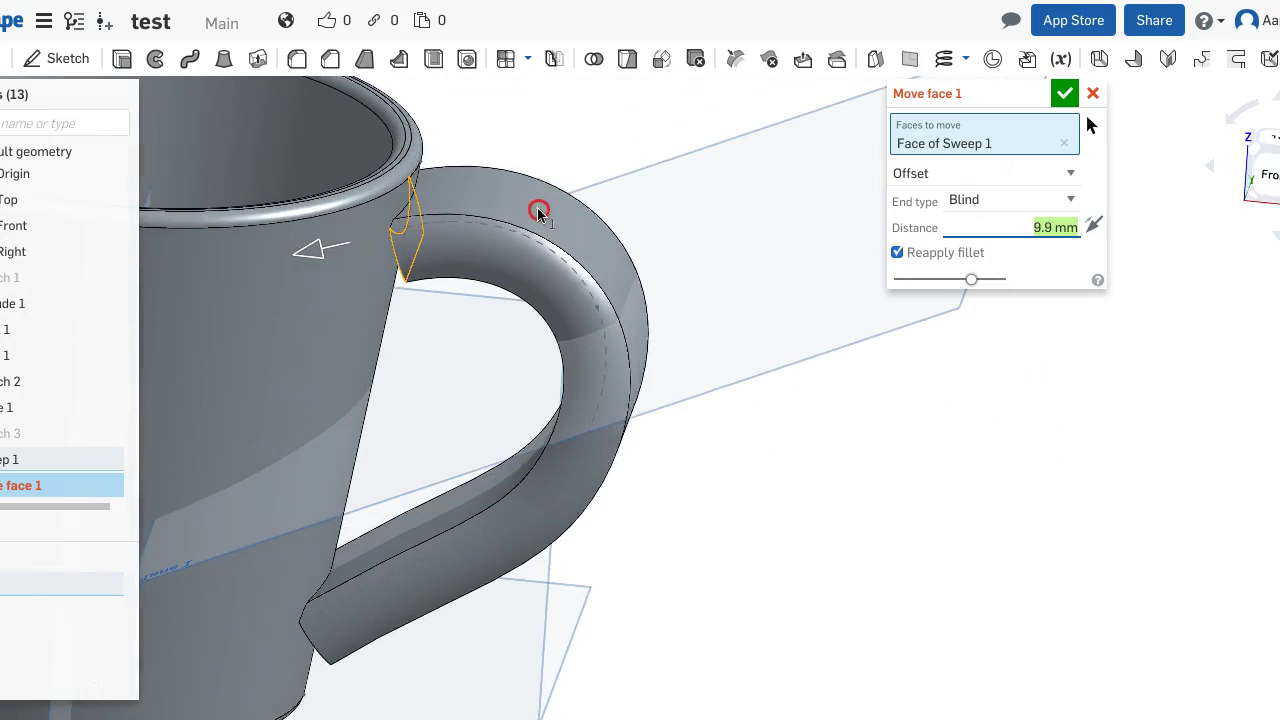
left_click(1067, 94)
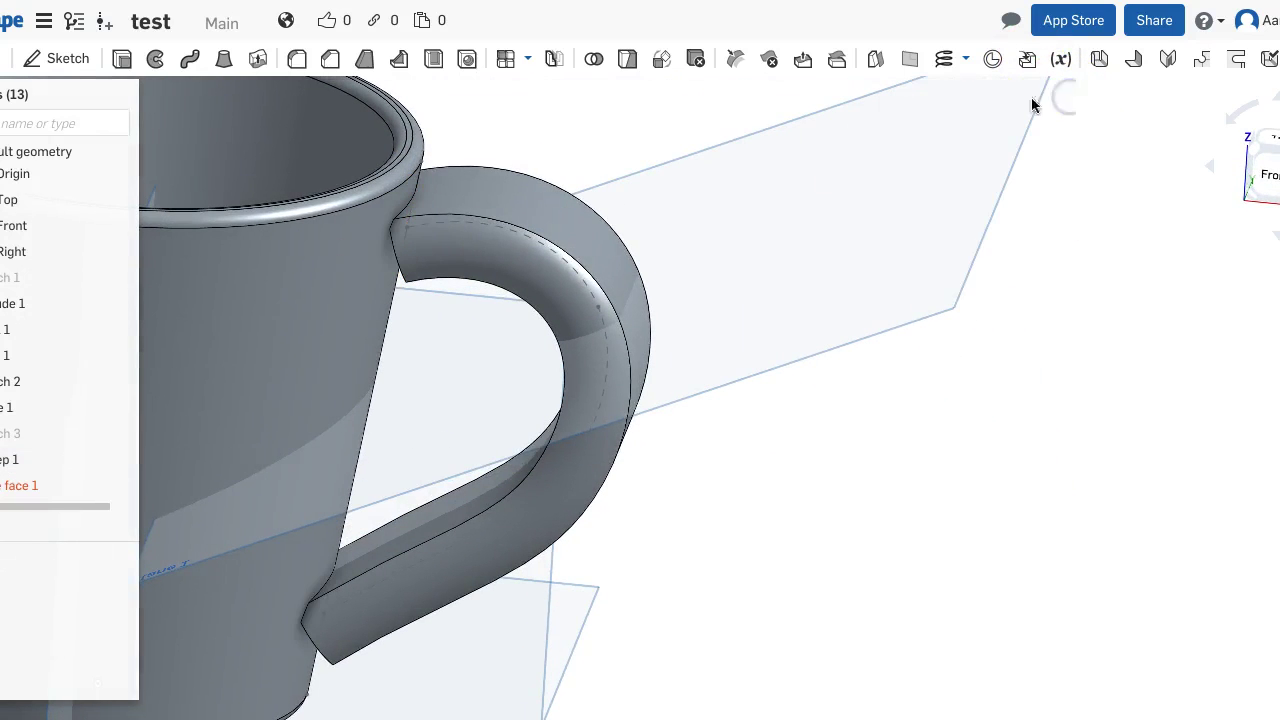
Edit the Move face feature on the handle's upper end, set its offset distance to 12.2 mm, and inspect both handle ends
mouse_move(437, 326)
right_mouse_down()
mouse_move(445, 307)
mouse_move(463, 309)
mouse_move(449, 314)
right_mouse_up()
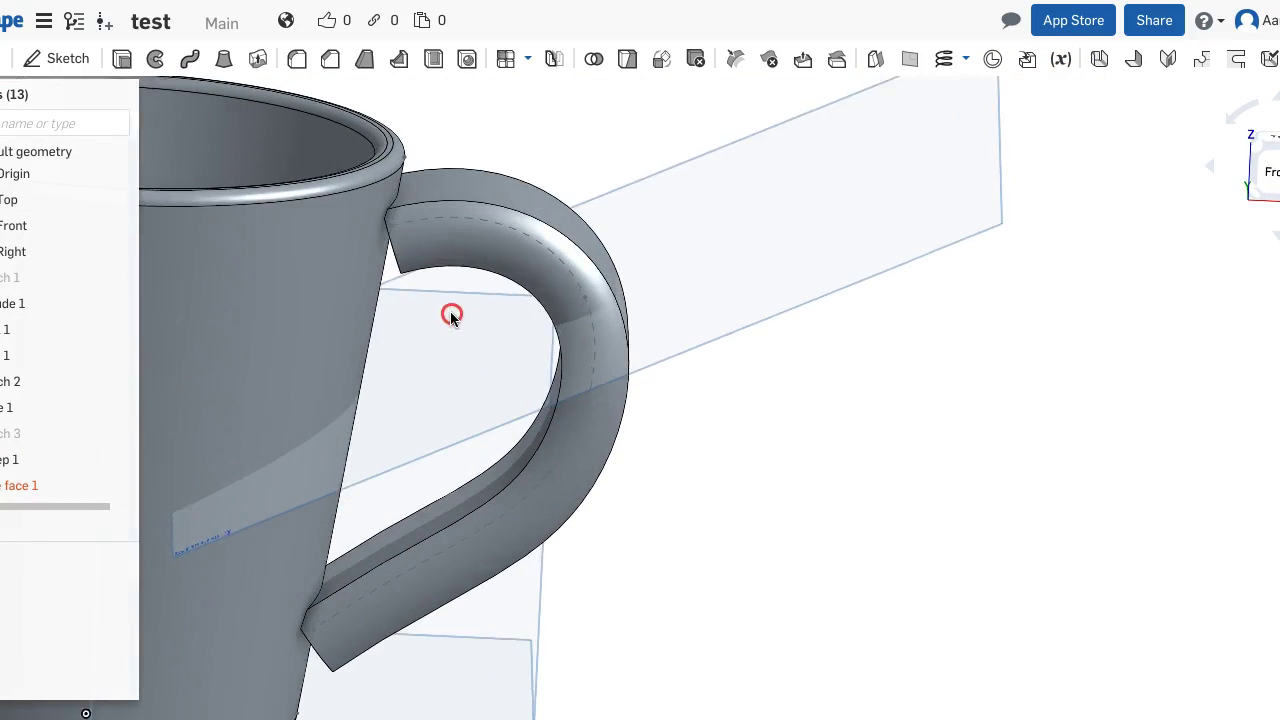
left_click(47, 486)
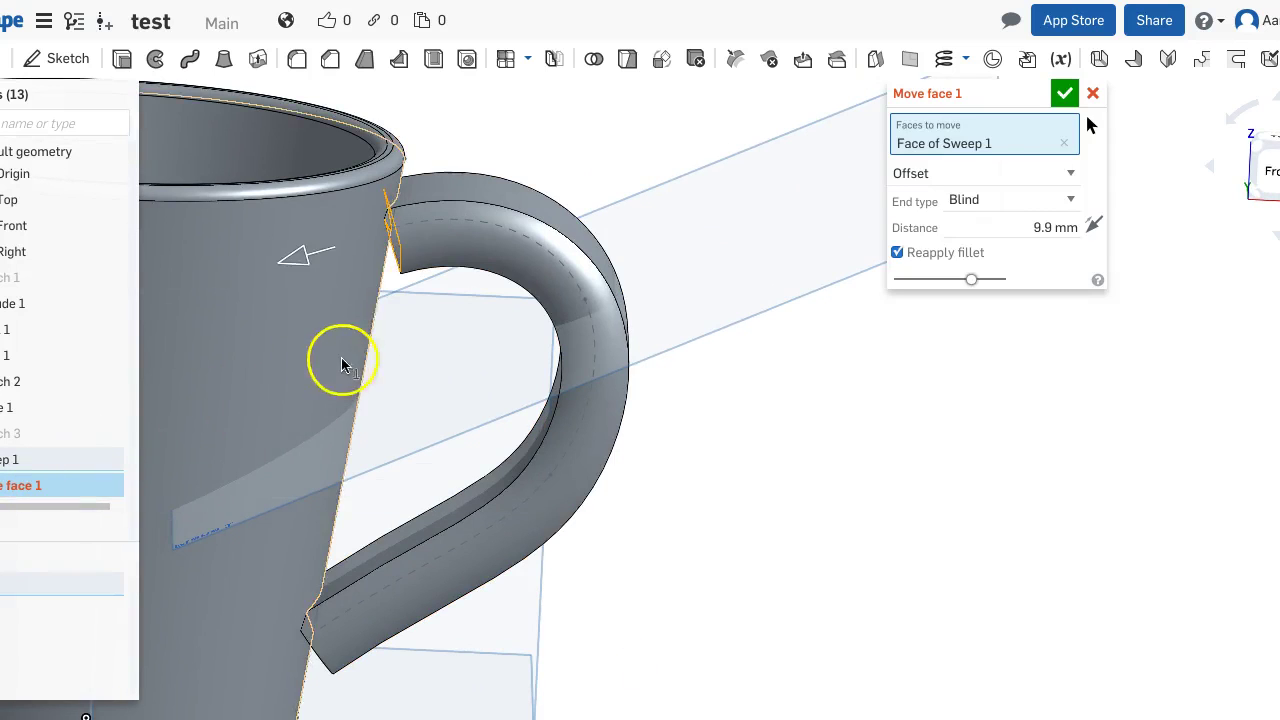
right_click_drag(343, 363, 408, 340)
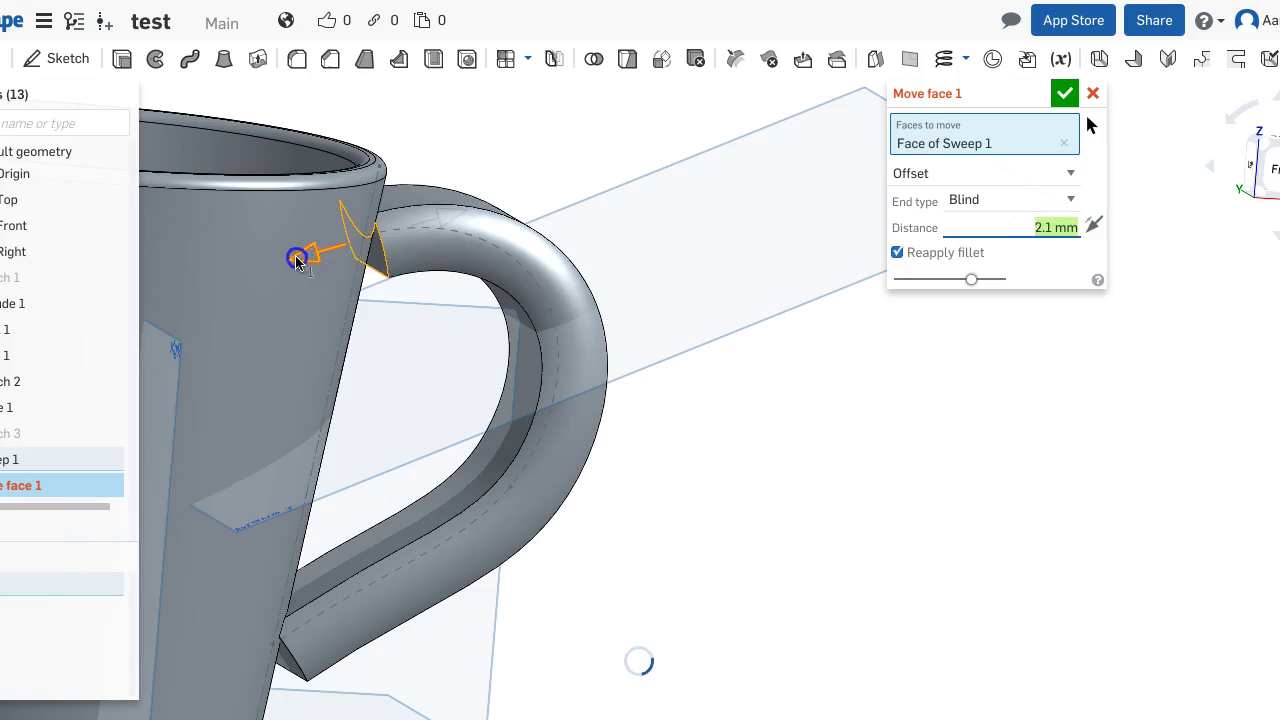
left_click_drag(258, 268, 1017, 149)
left_click(1064, 94)
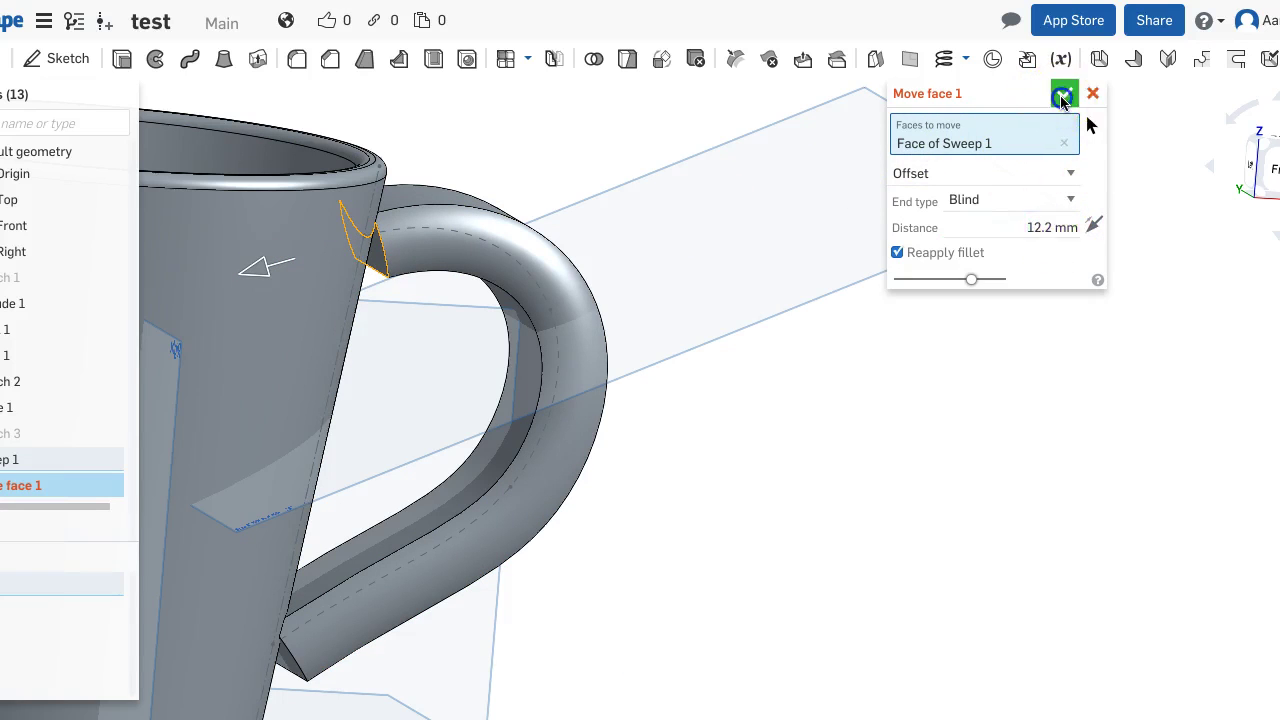
right_click_drag(694, 157, 590, 178)
scroll(460, 243, "up", 2)
scroll(420, 294, "down", 2)
right_click_drag(420, 294, 429, 332)
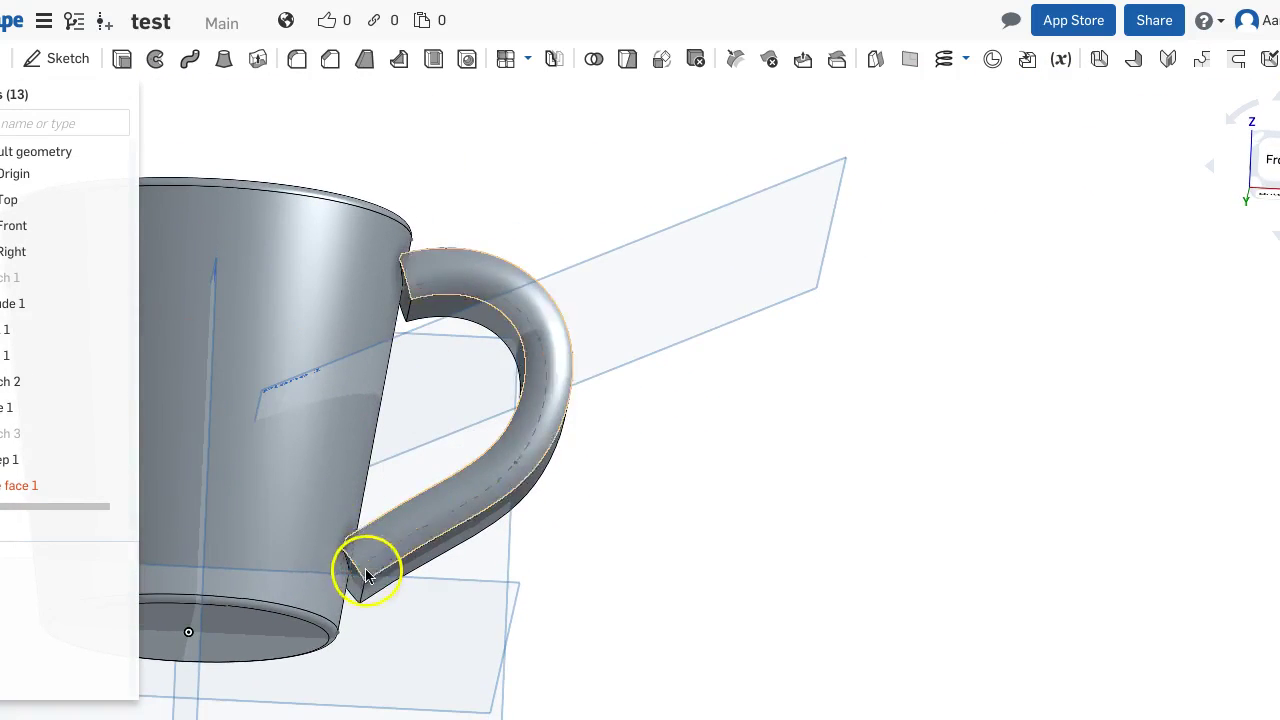
Edit the first Move face feature to offset the handle's lower end face instead of the upper one, with a distance of 8.8 mm
left_click(75, 488)
double_click(75, 487)
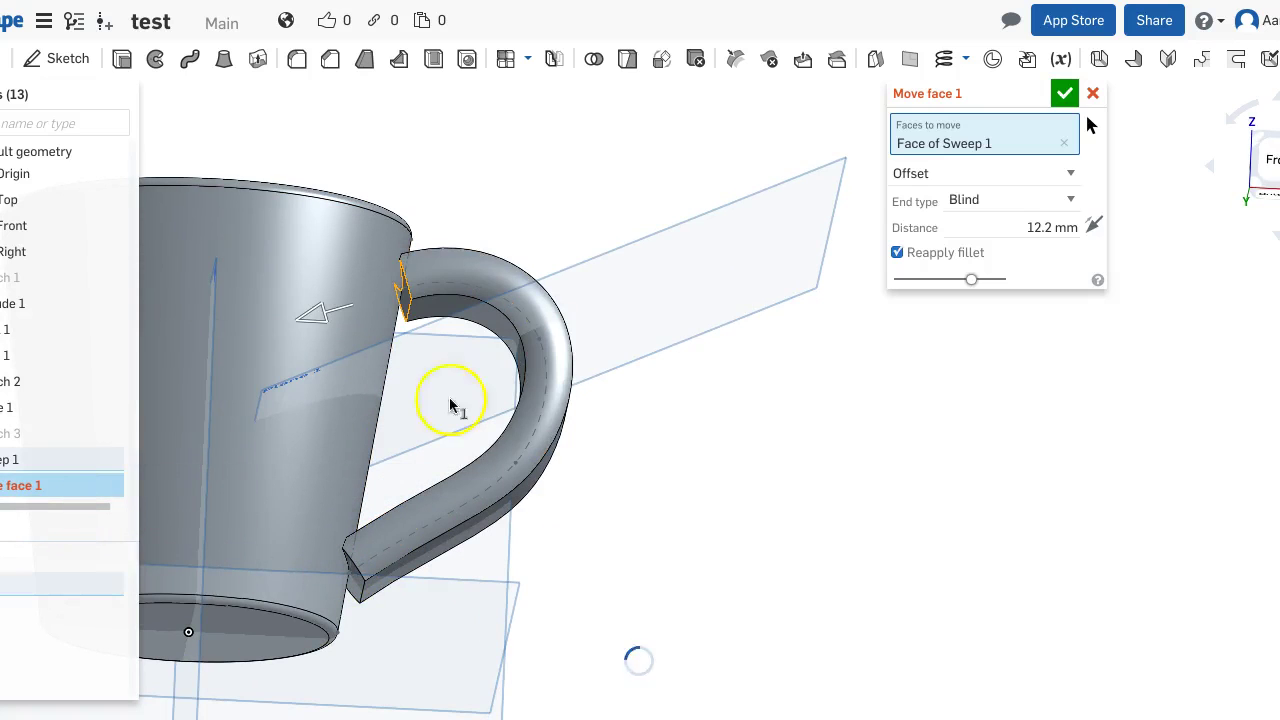
left_click(1065, 144)
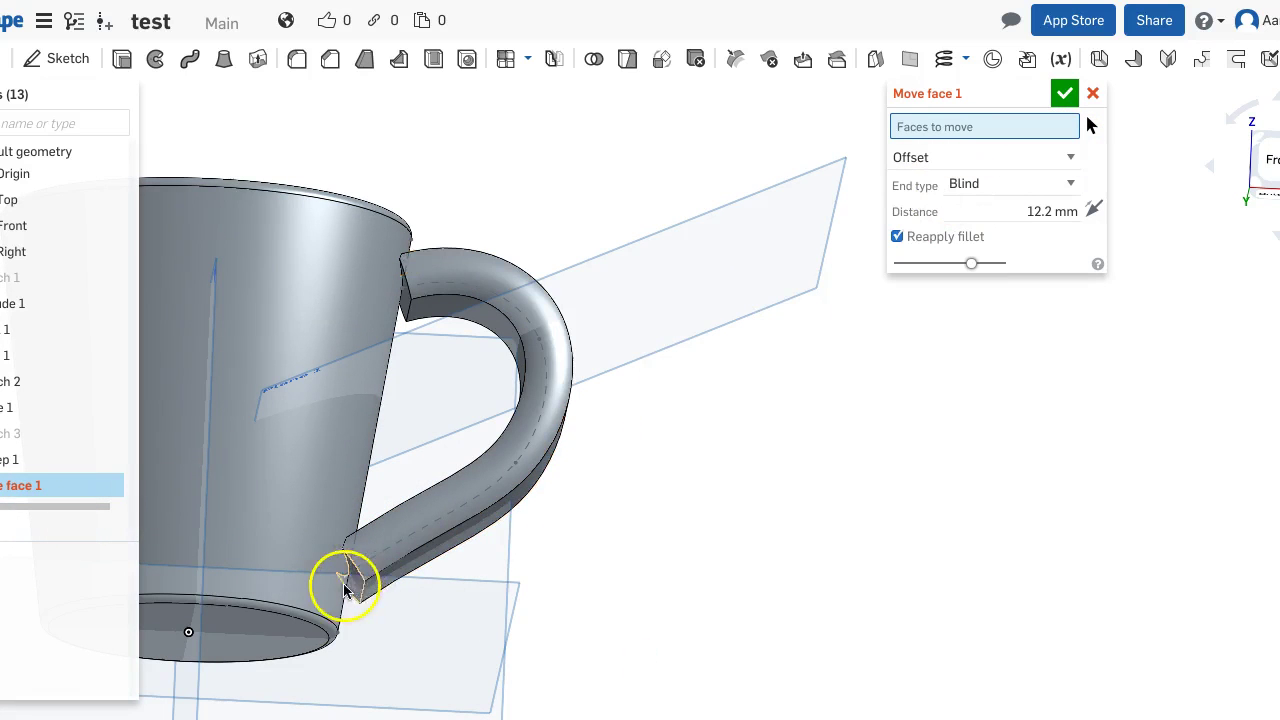
left_click(360, 586)
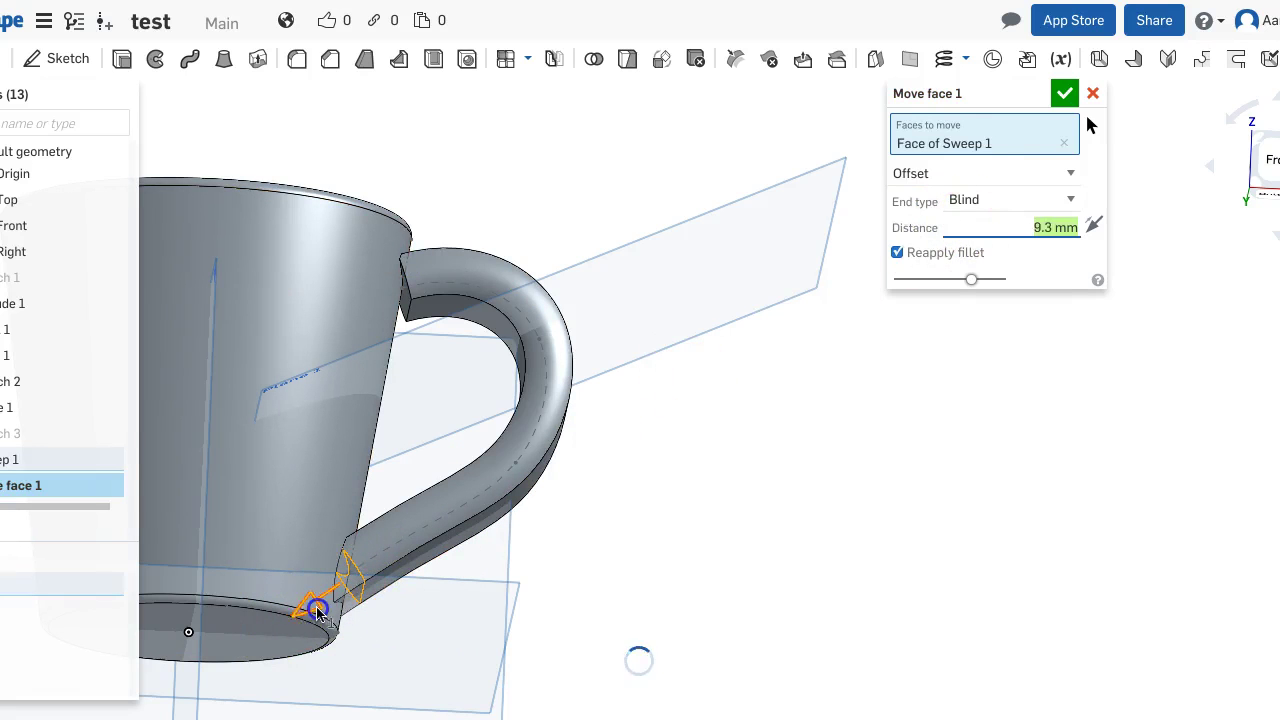
mouse_move(275, 627)
left_mouse_down()
mouse_move(463, 523)
mouse_move(563, 323)
mouse_move(302, 615)
mouse_move(303, 596)
left_mouse_up()
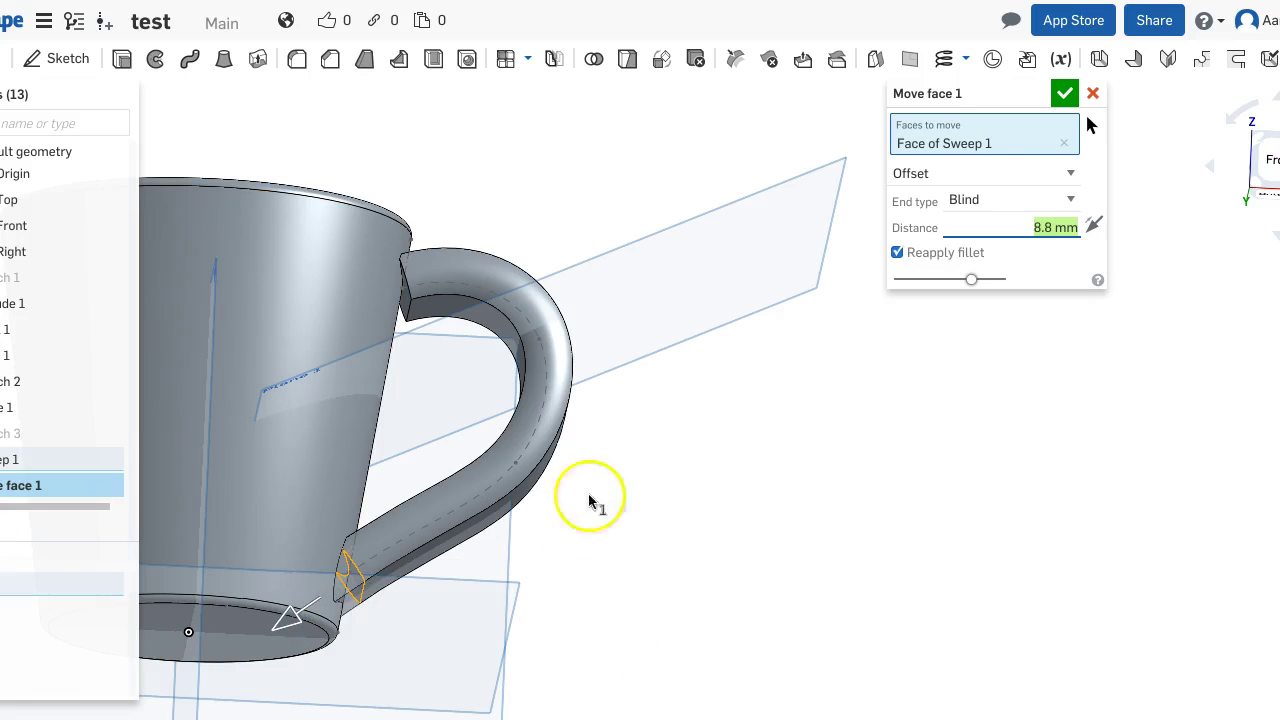
left_click(1064, 93)
right_click_drag(370, 225, 368, 251)
left_click(377, 278)
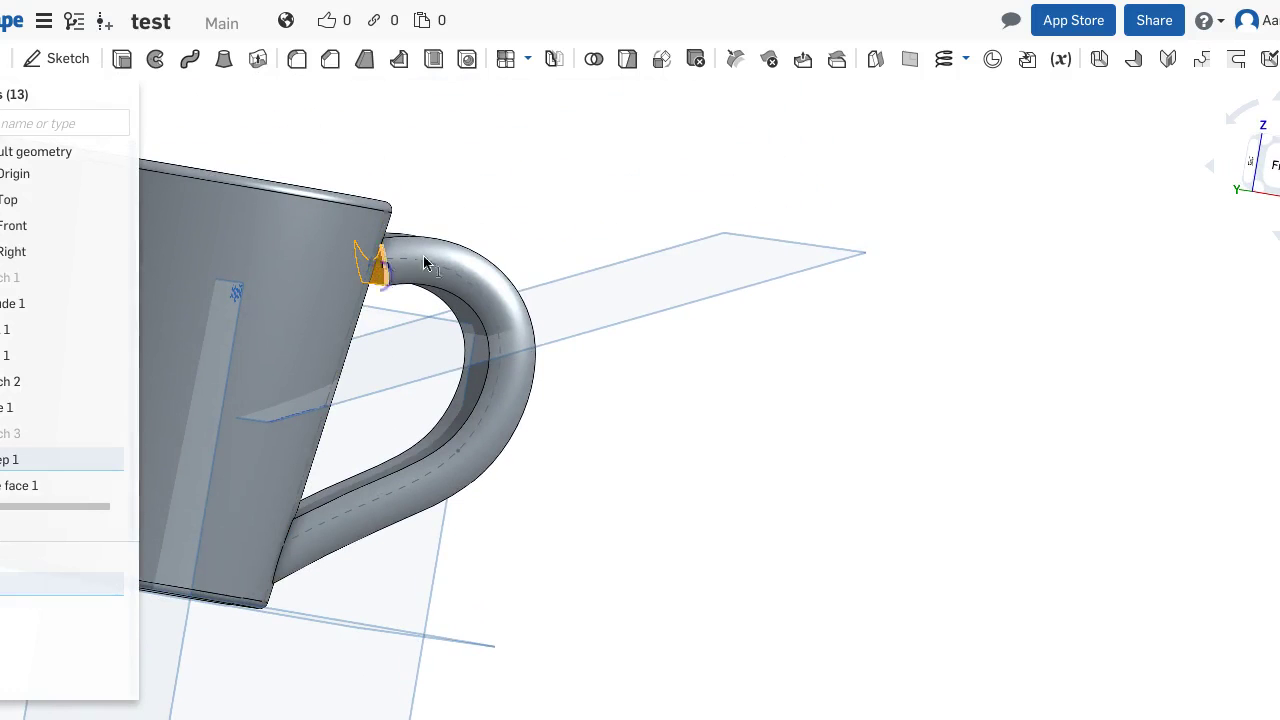
left_click(803, 62)
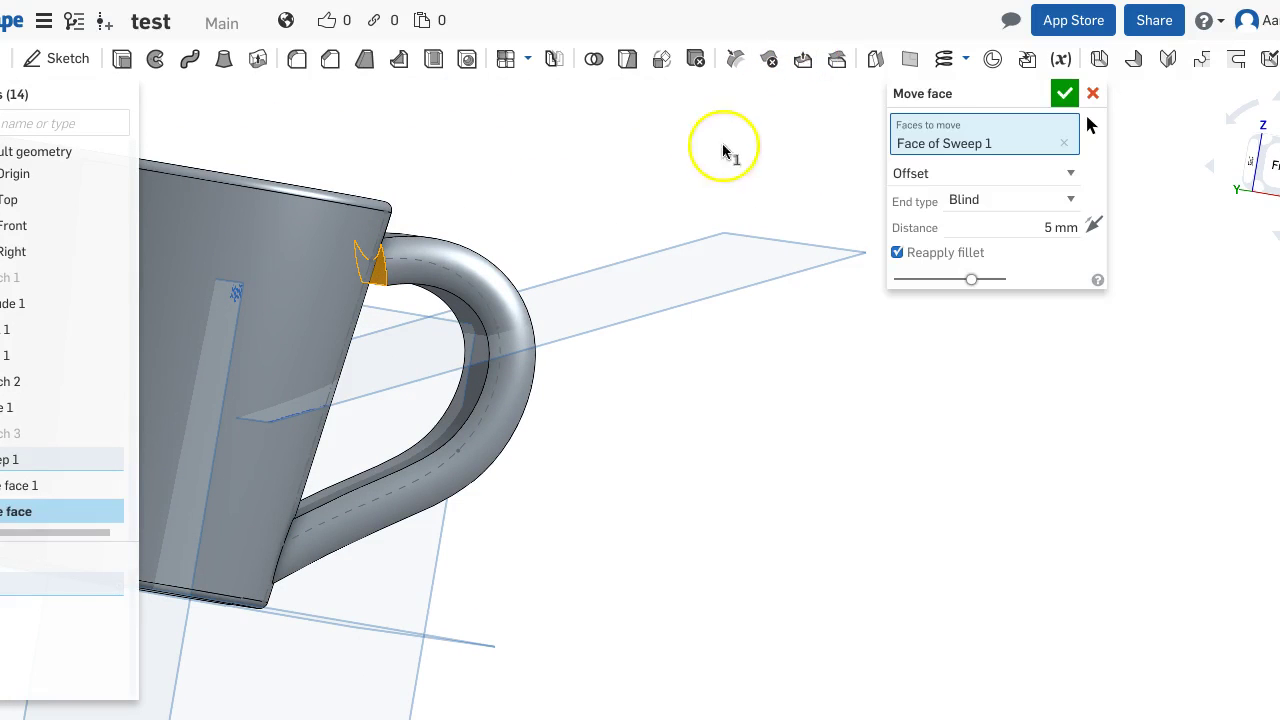
right_click_drag(537, 265, 629, 240)
mouse_move(26, 518)
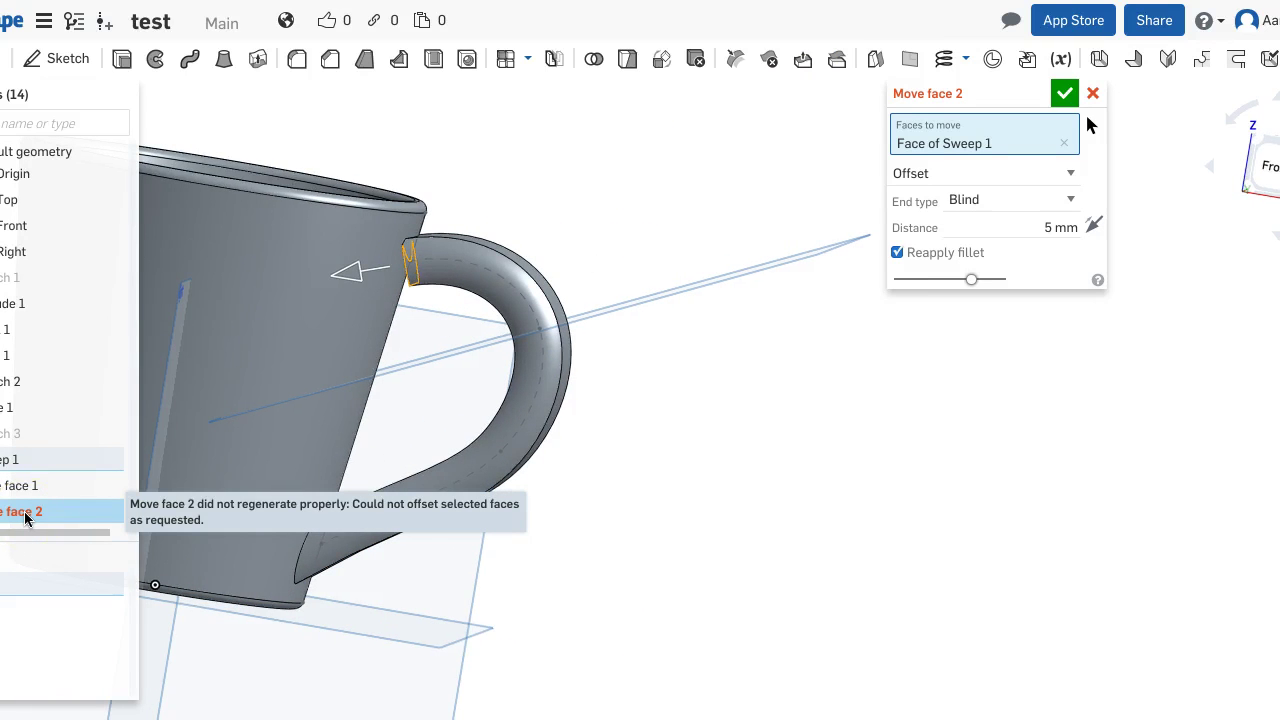
scroll(404, 349, "up", 5)
right_click_drag(407, 347, 380, 218)
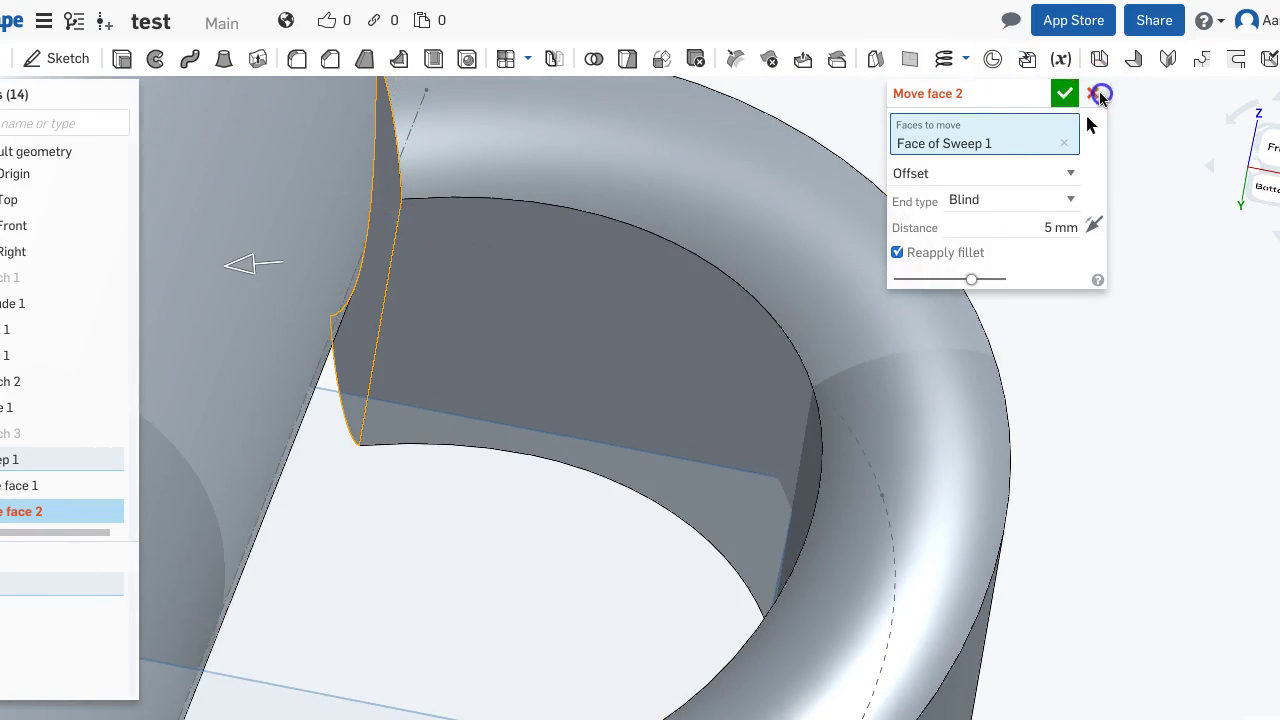
left_click(1096, 93)
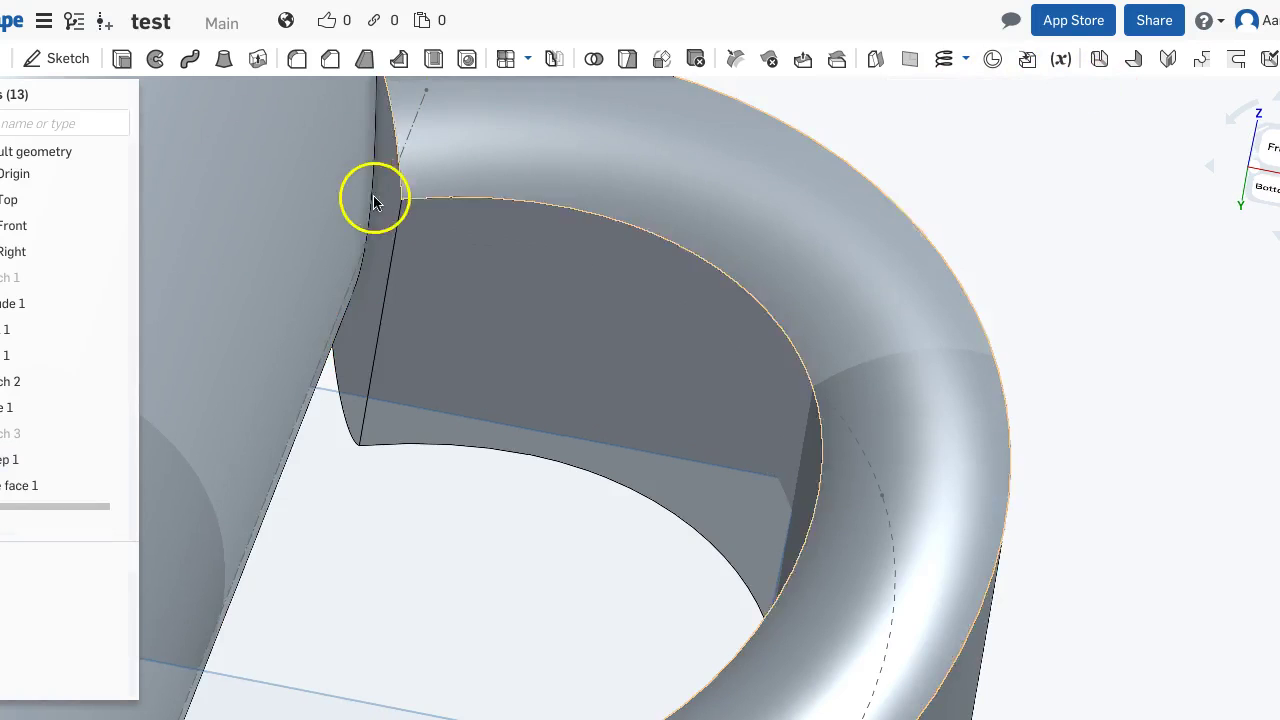
Start a blind solid extrusion of the handle's upper end face toward the cup, added to Part 1
left_click(122, 62)
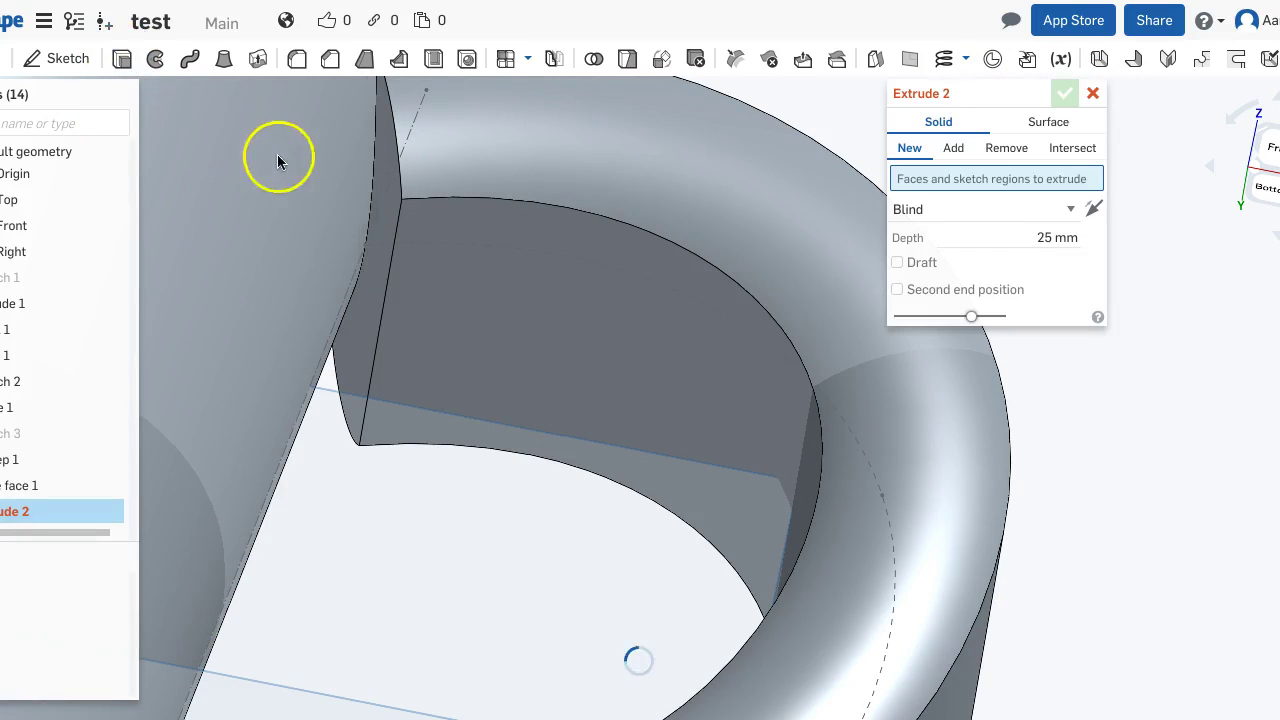
left_click(383, 229)
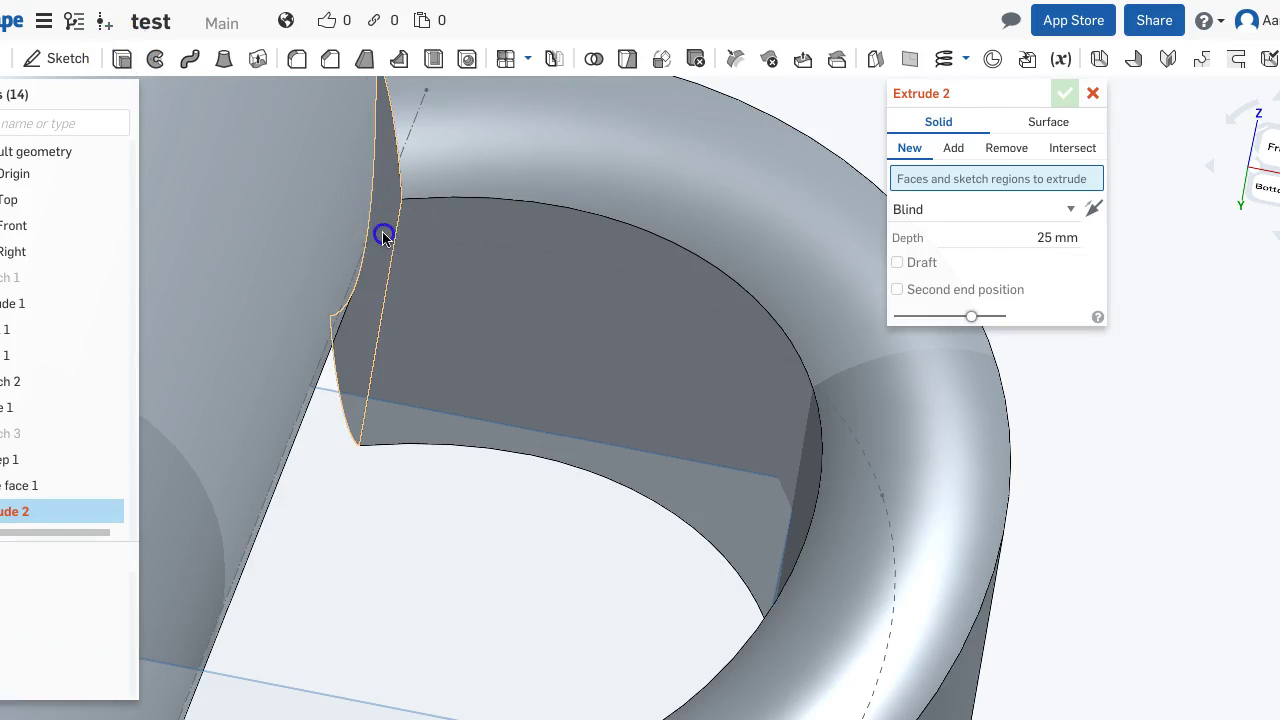
left_click(344, 220)
scroll(360, 370, "down", 8)
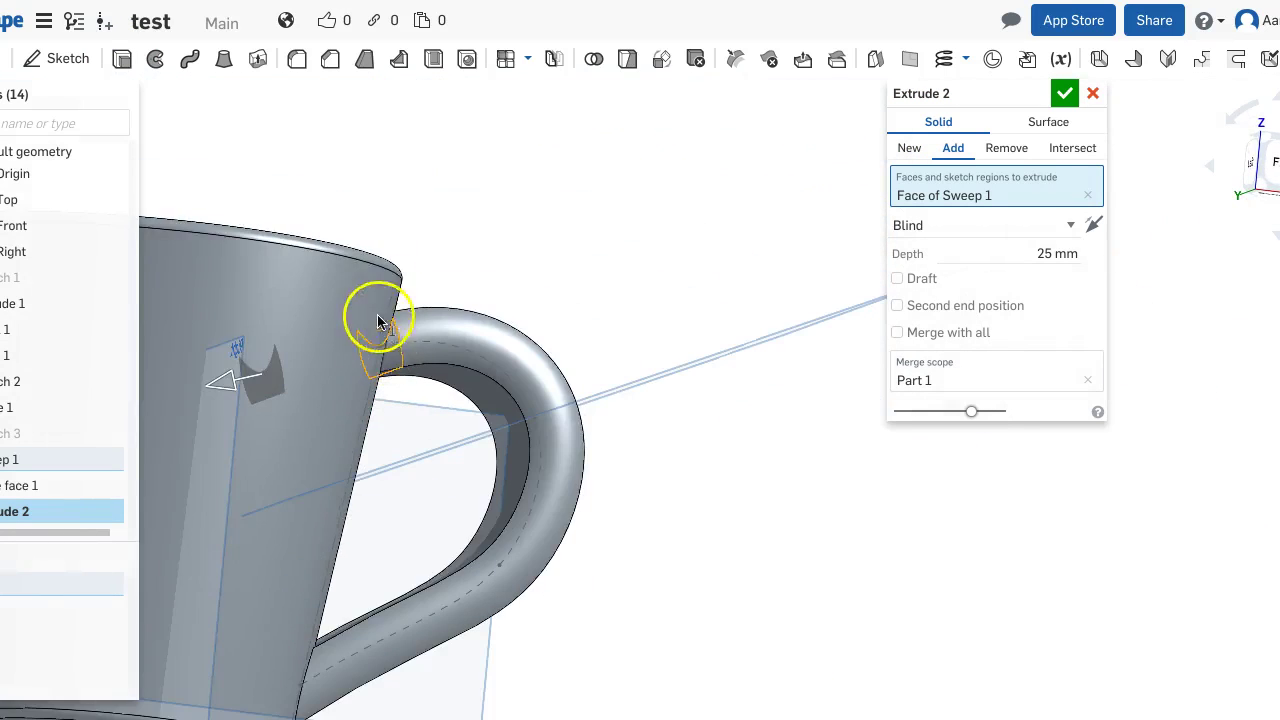
right_click_drag(378, 322, 365, 295)
Try ending the extrusion up to a part and up to a face, and return its end type to Blind
left_click(937, 322)
left_click(1003, 228)
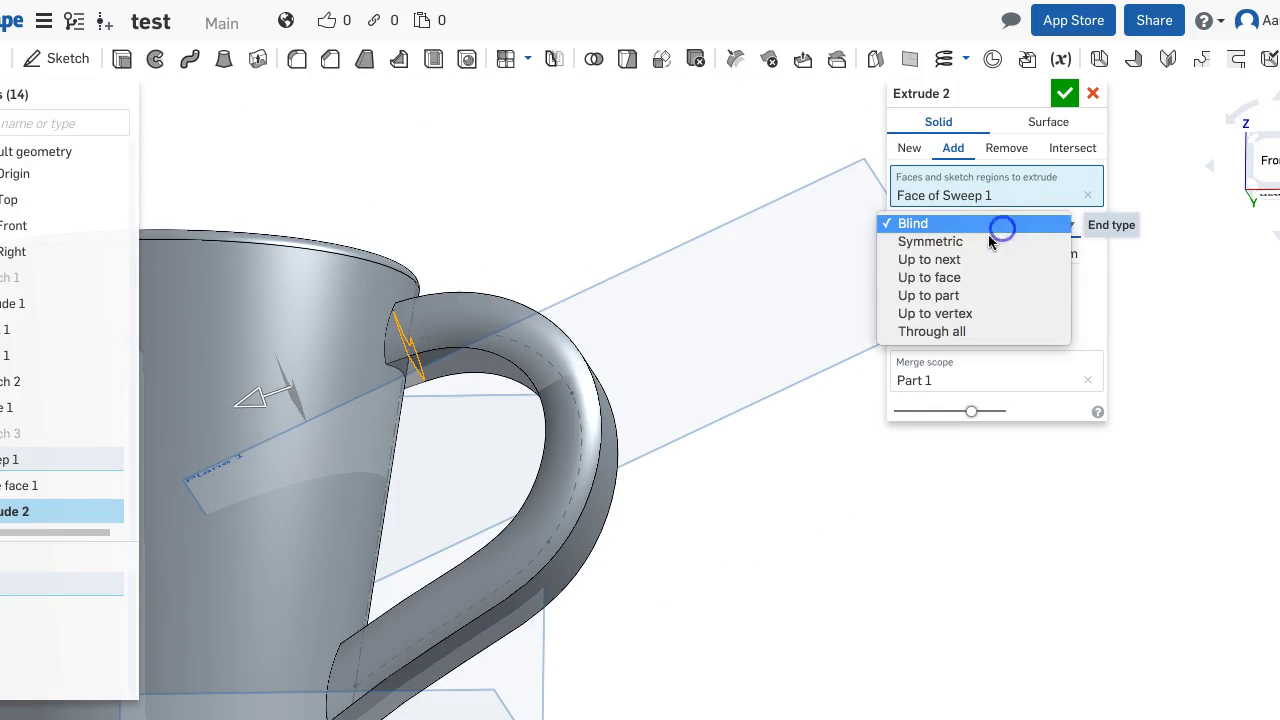
left_click(945, 294)
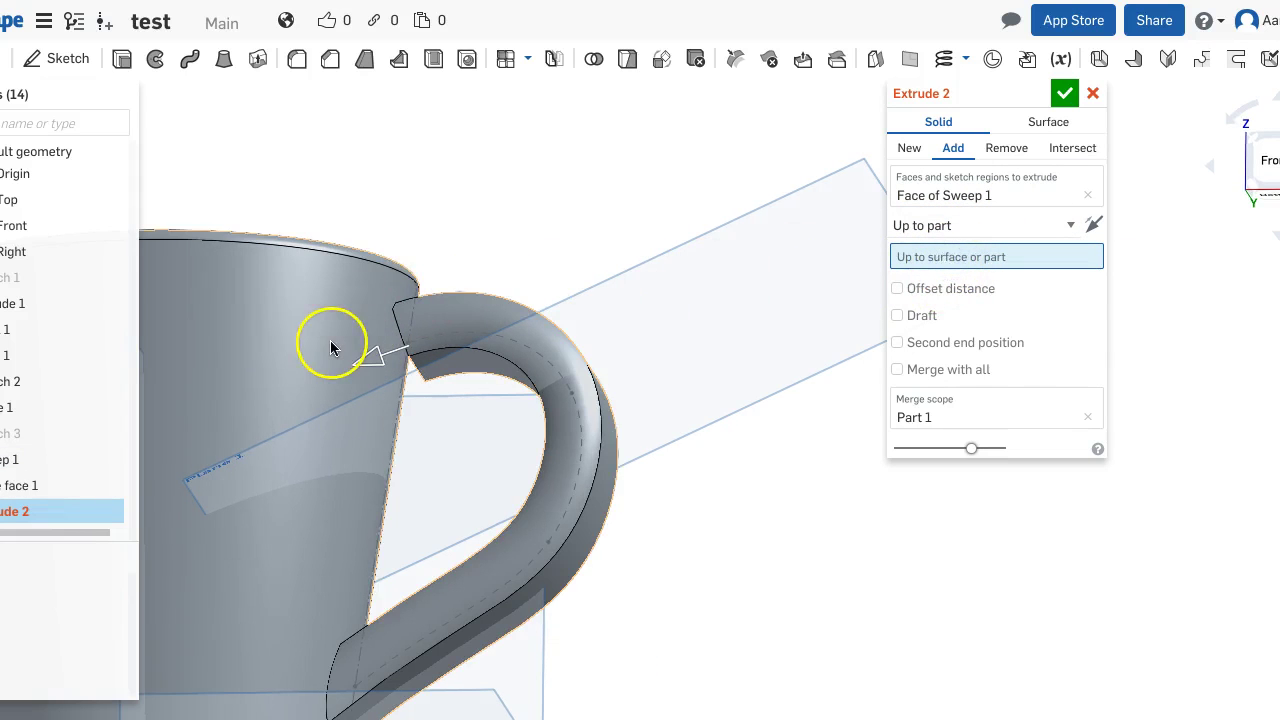
left_click(380, 333)
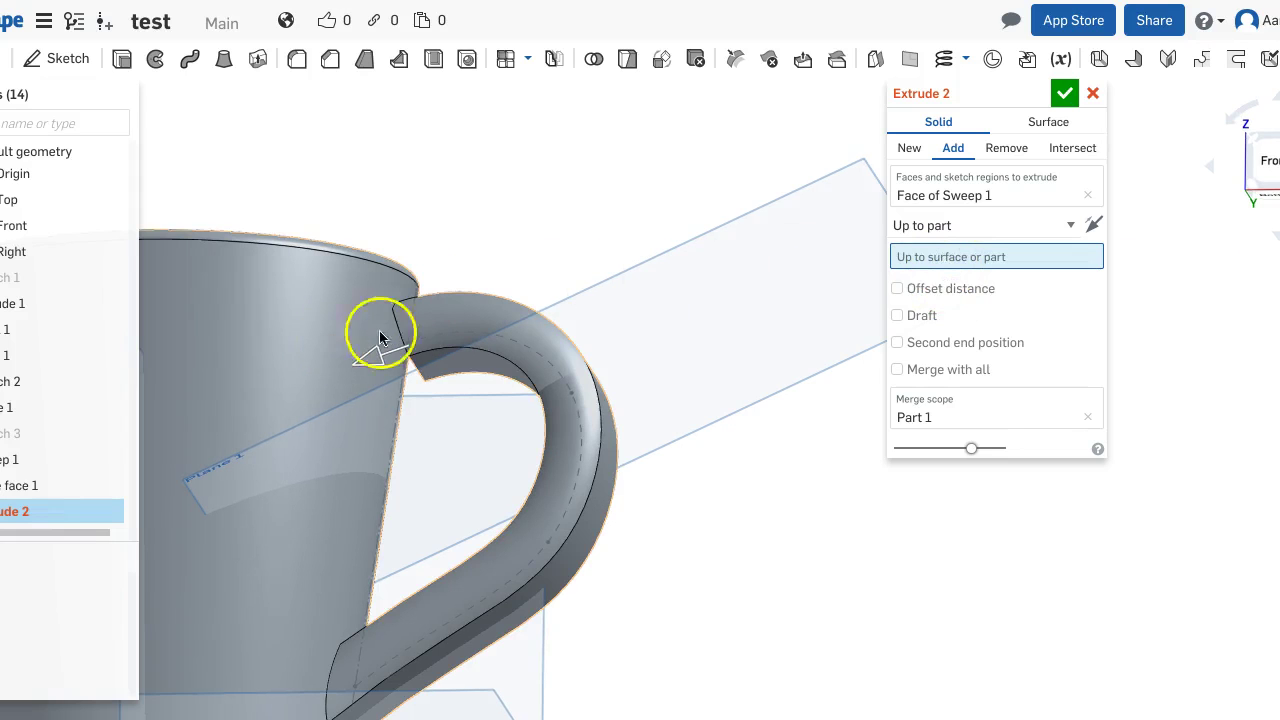
left_click(964, 243)
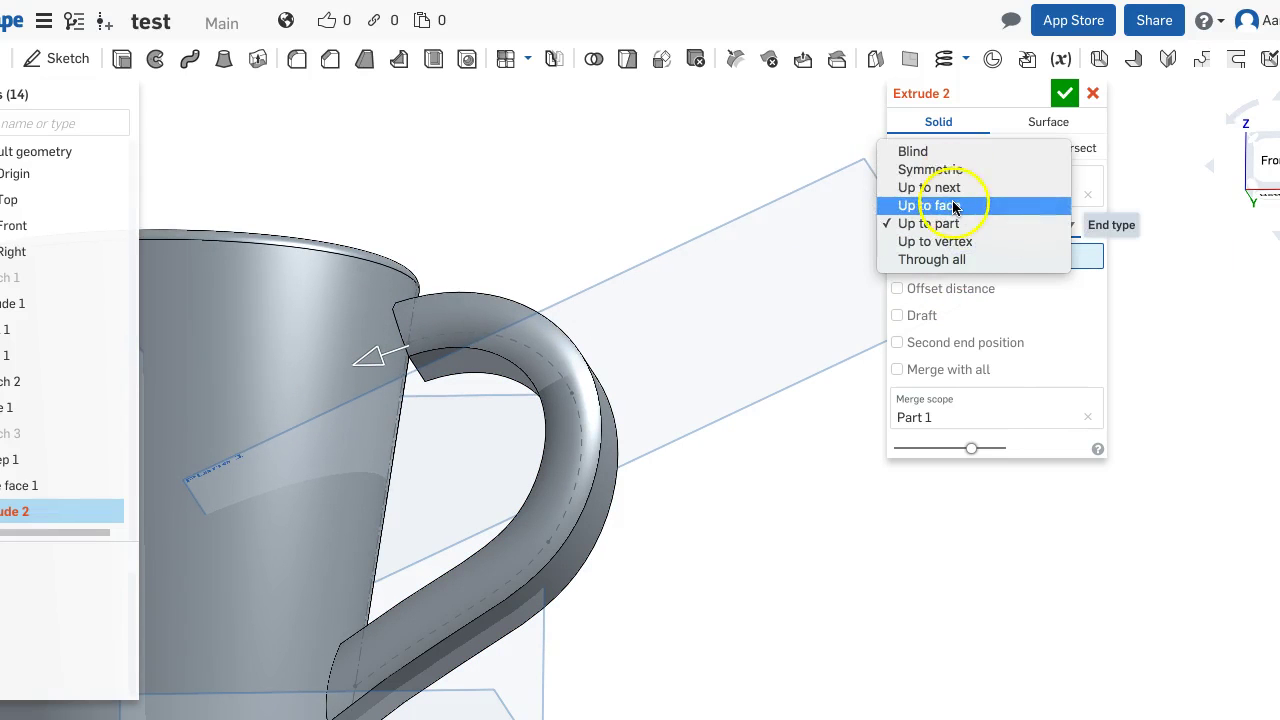
left_click(390, 294)
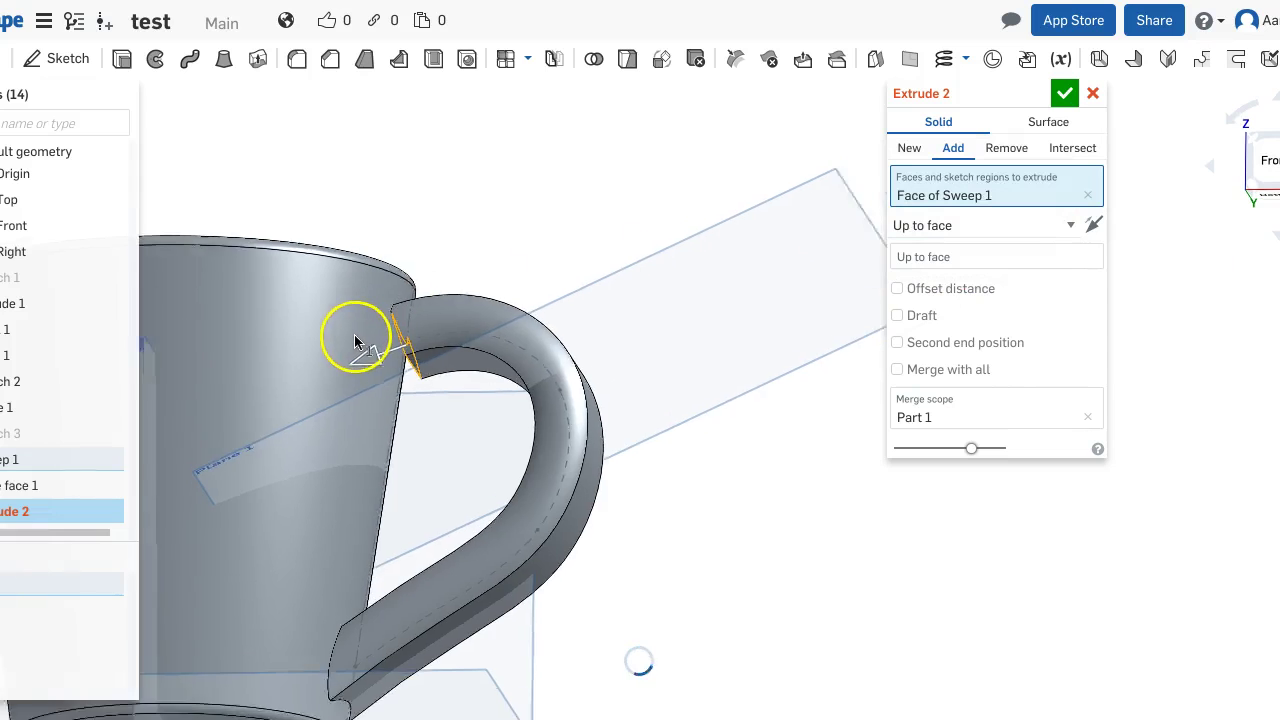
scroll(357, 333, "up", 5)
scroll(390, 348, "down", 5)
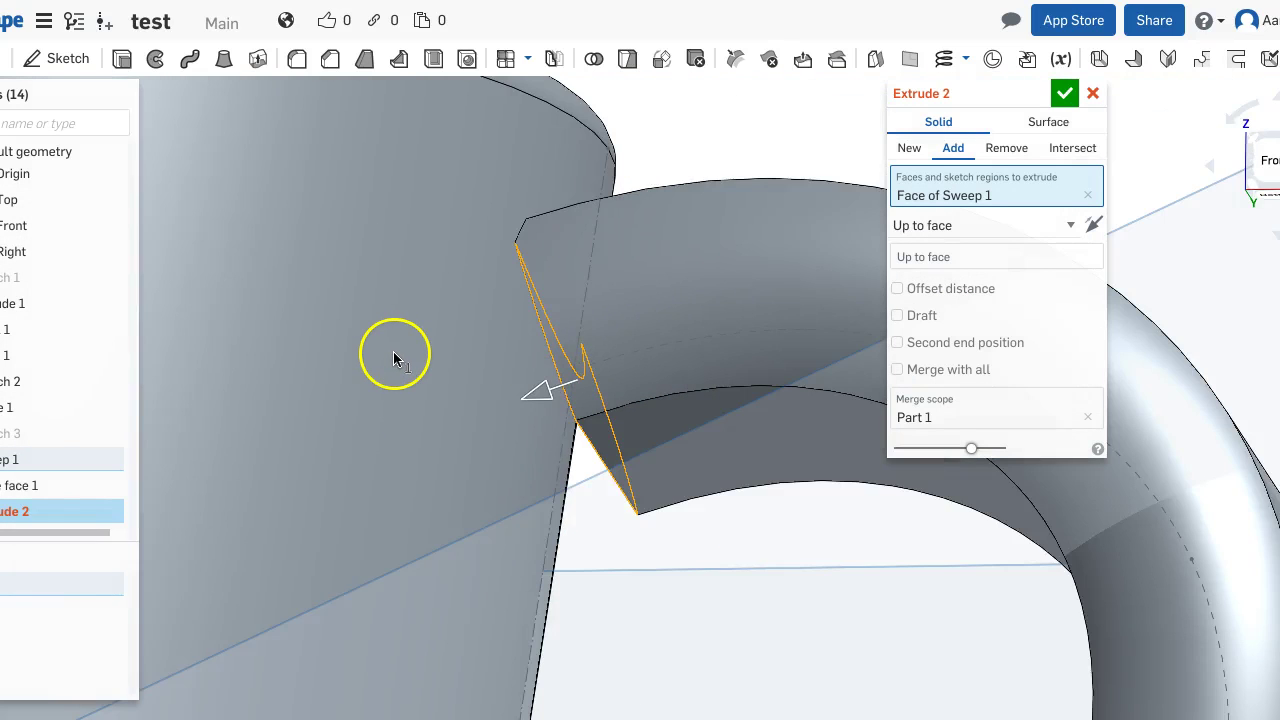
scroll(466, 323, "down", 3)
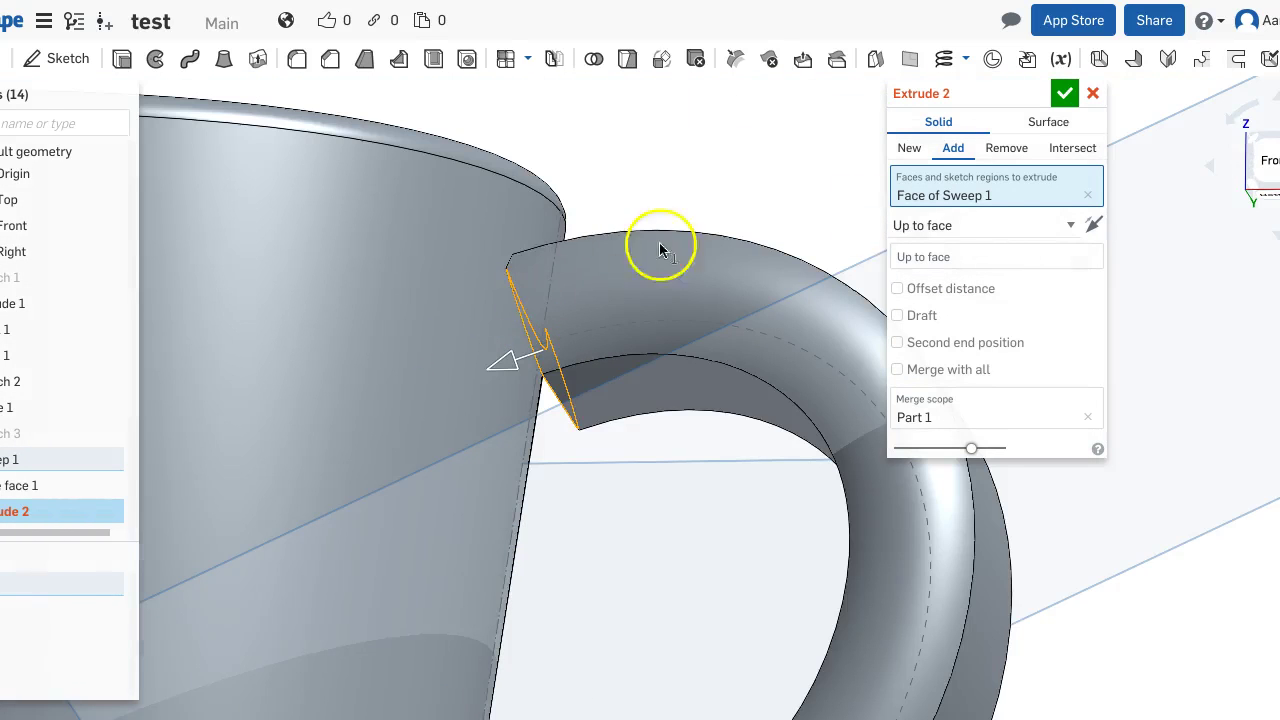
left_click(958, 226)
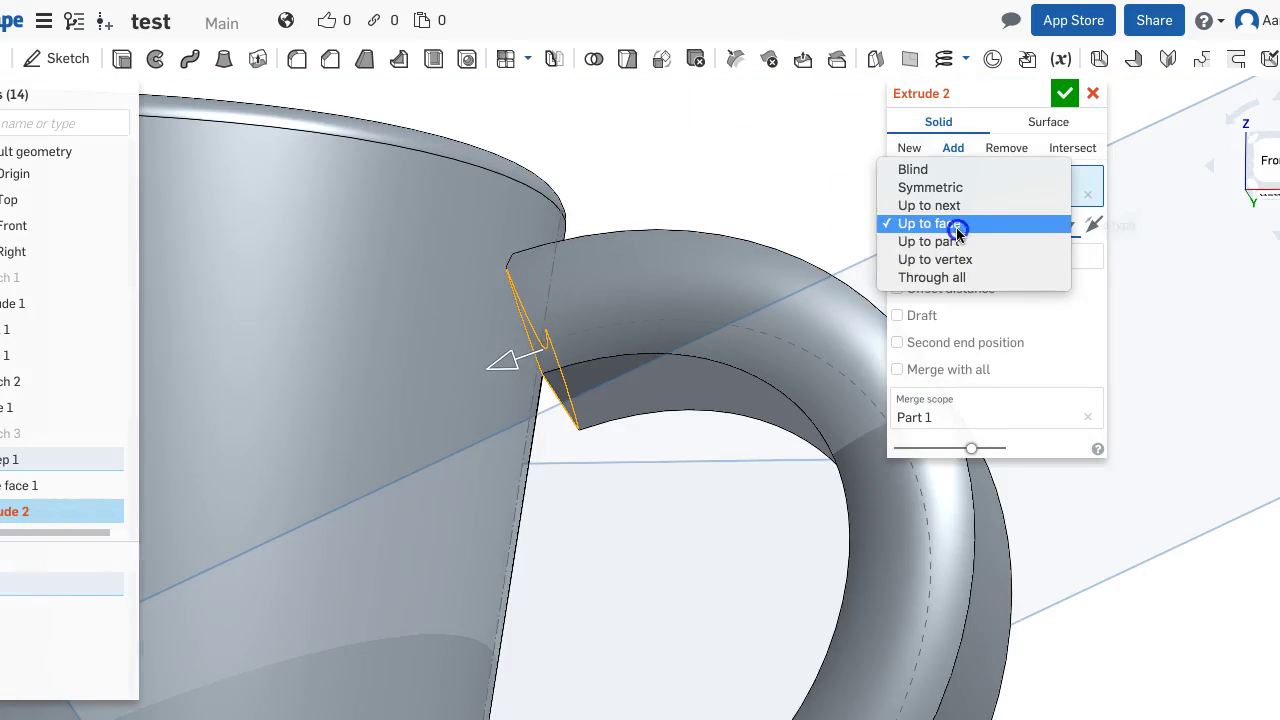
left_click(915, 170)
Set the blind extrusion depth at the handle's upper end to 5.7 mm and finish the feature
scroll(508, 342, "down", 5)
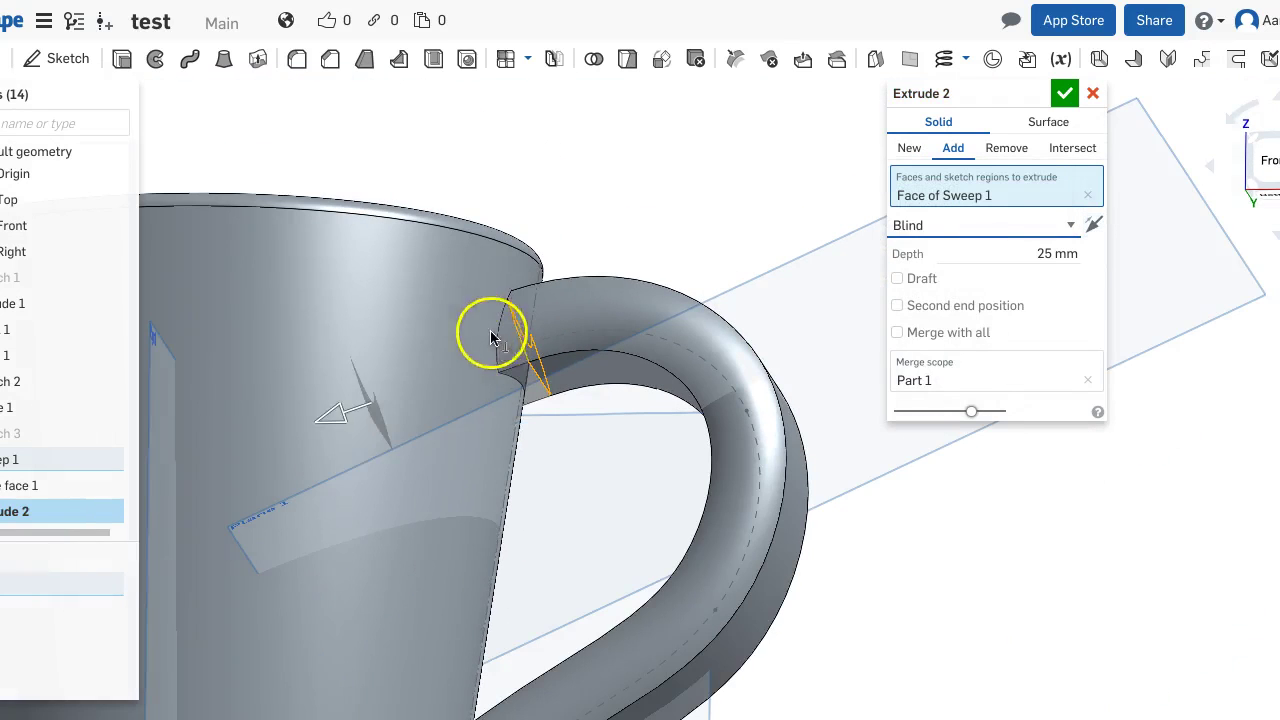
left_click_drag(360, 411, 433, 396)
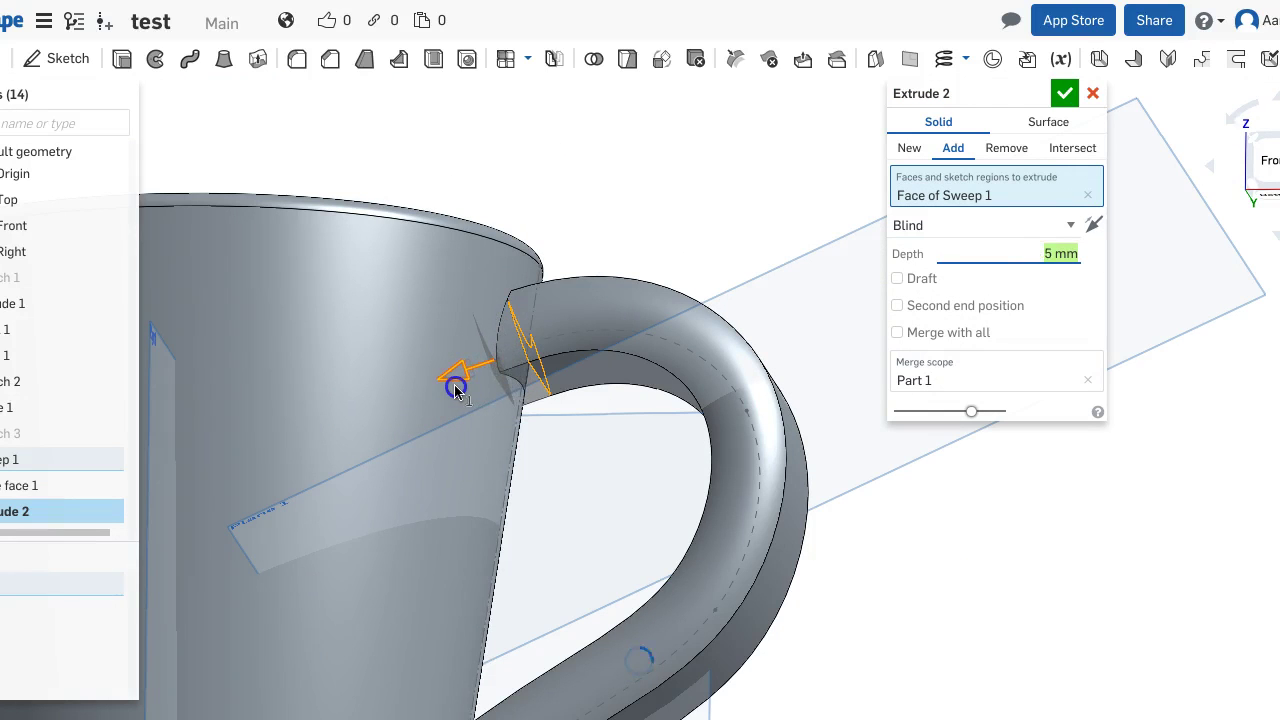
right_click_drag(425, 290, 476, 435)
left_click(1064, 97)
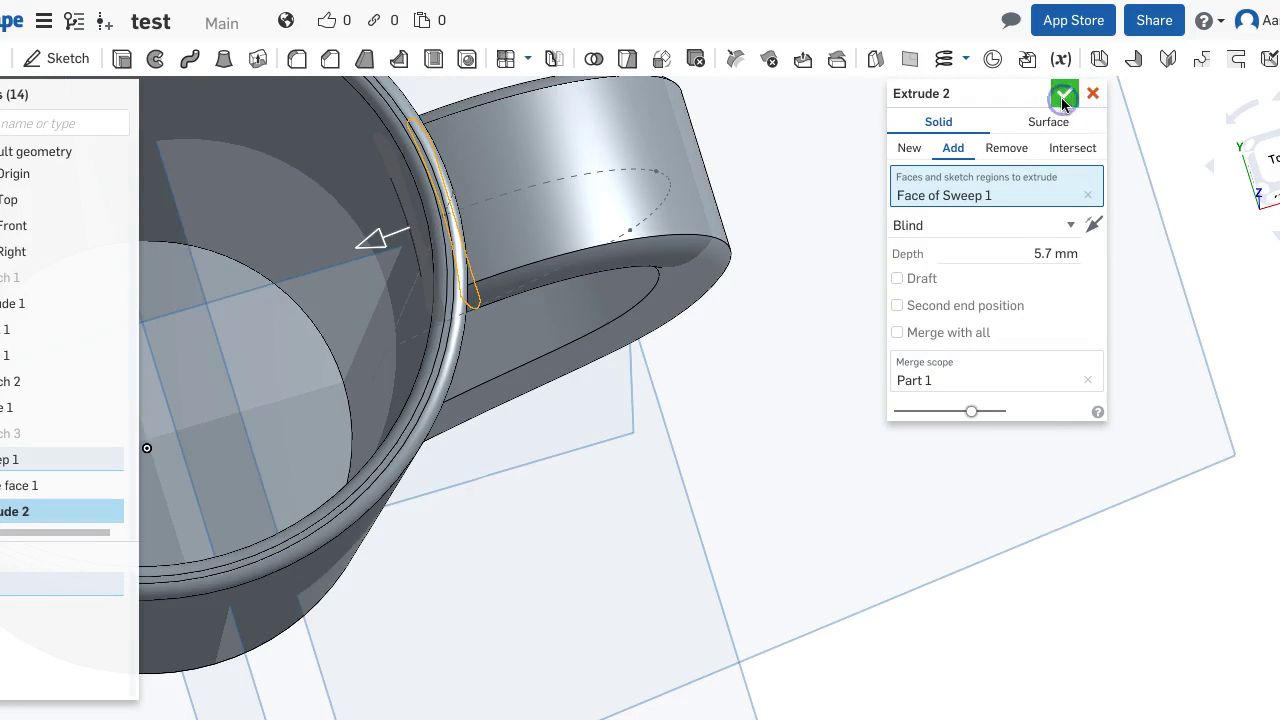
left_click(1062, 94)
Edit the extrusion at the handle's upper end and set its depth to 10.3 mm
right_click_drag(729, 209, 560, 320)
right_click_drag(534, 271, 655, 296)
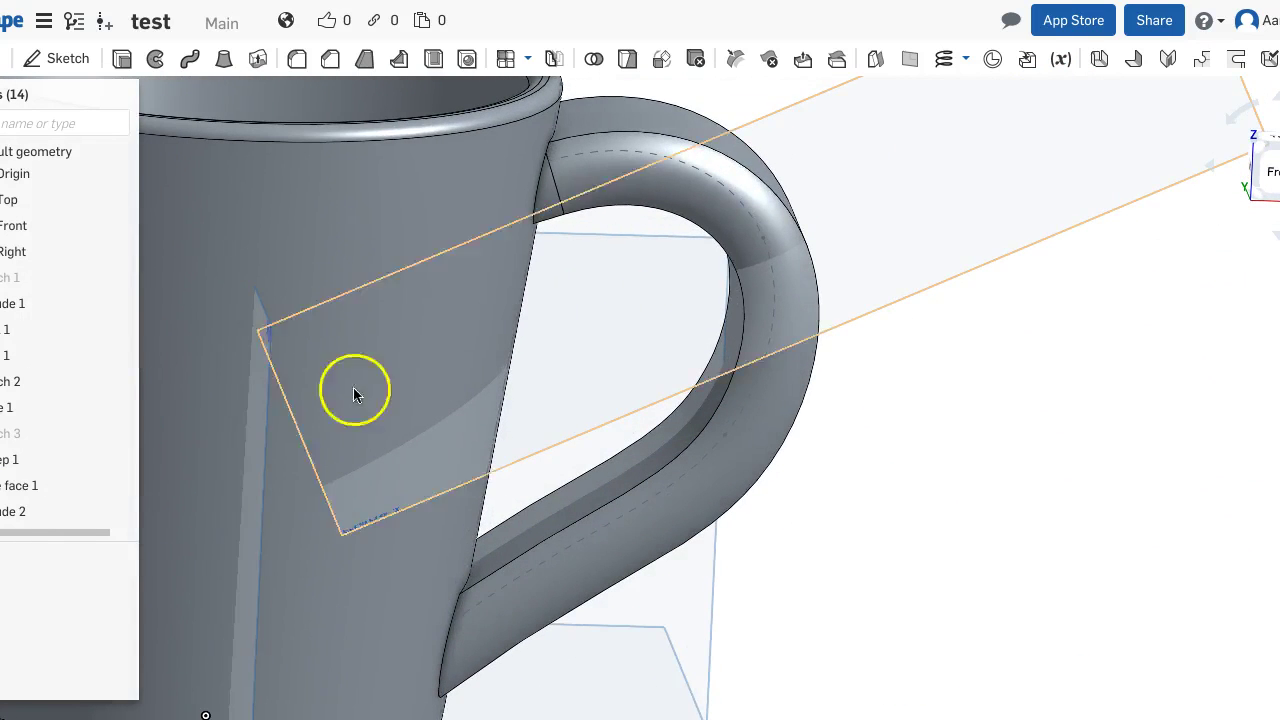
double_click(40, 512)
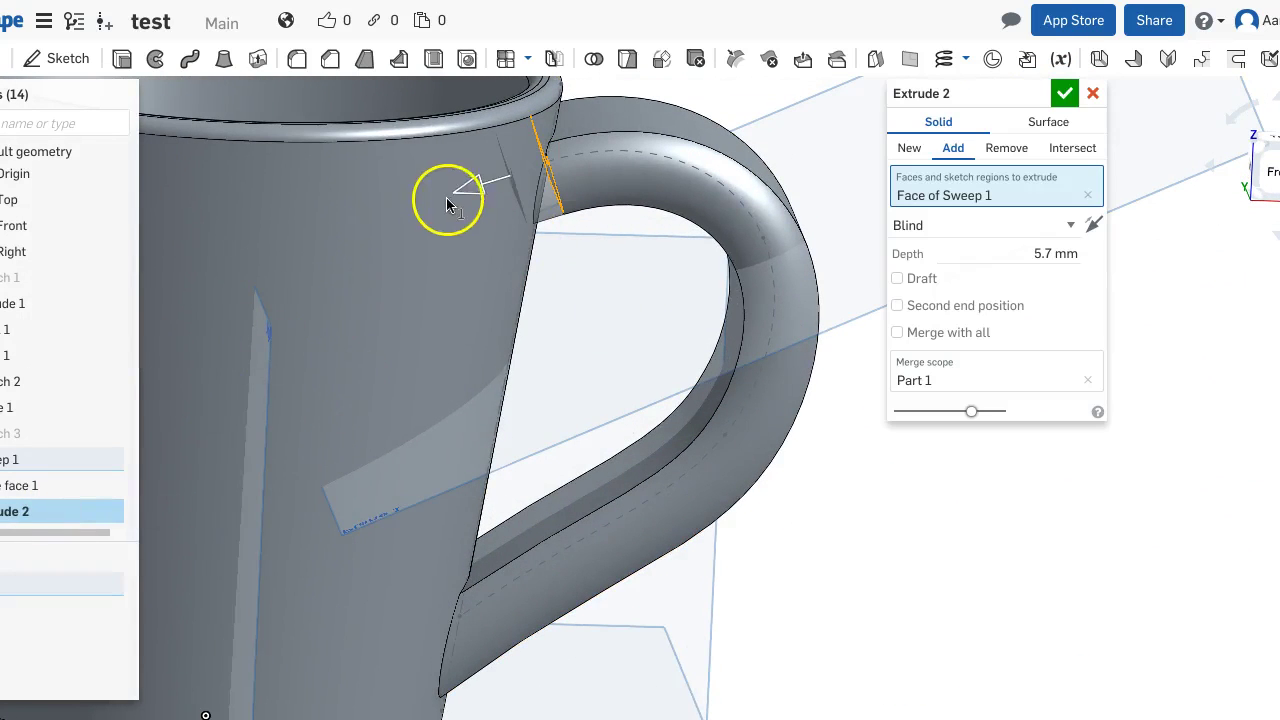
left_click_drag(471, 195, 436, 202)
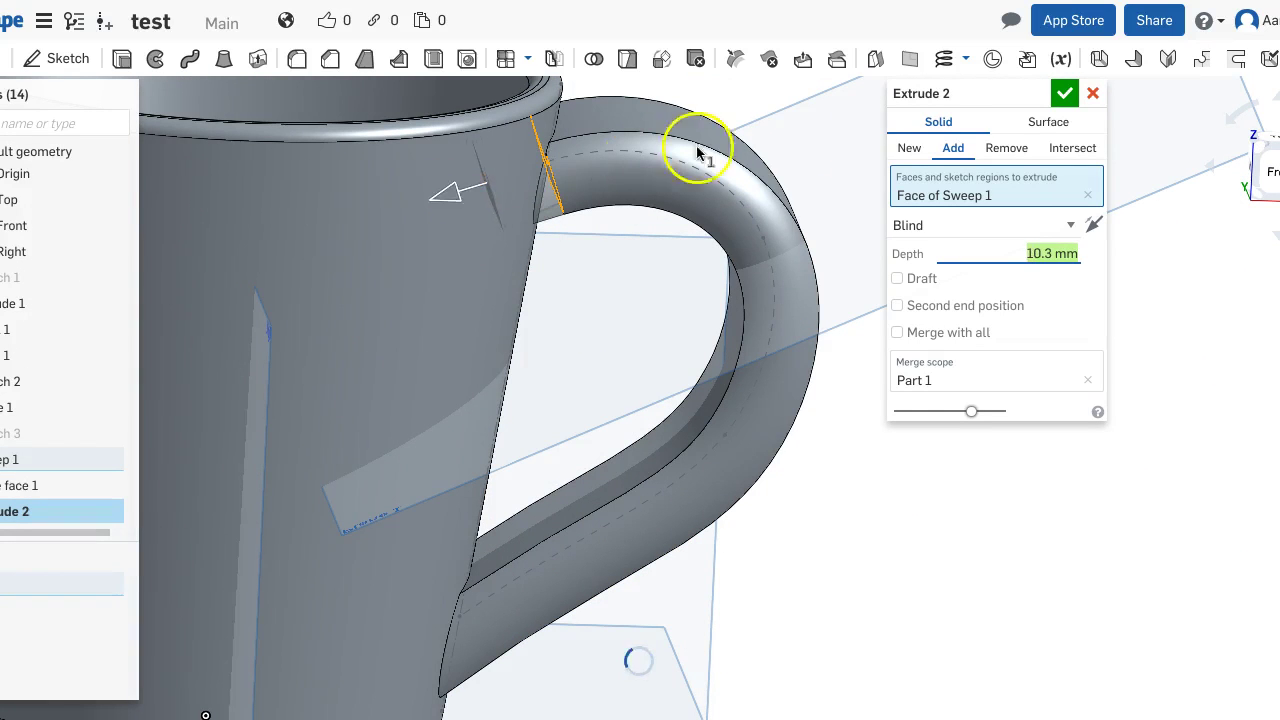
left_click(1064, 93)
Try to move the extrusion's end face inside the cup back toward the wall with a 16.6 mm Move face offset
right_click_drag(553, 107, 454, 117)
scroll(454, 117, "down", 2)
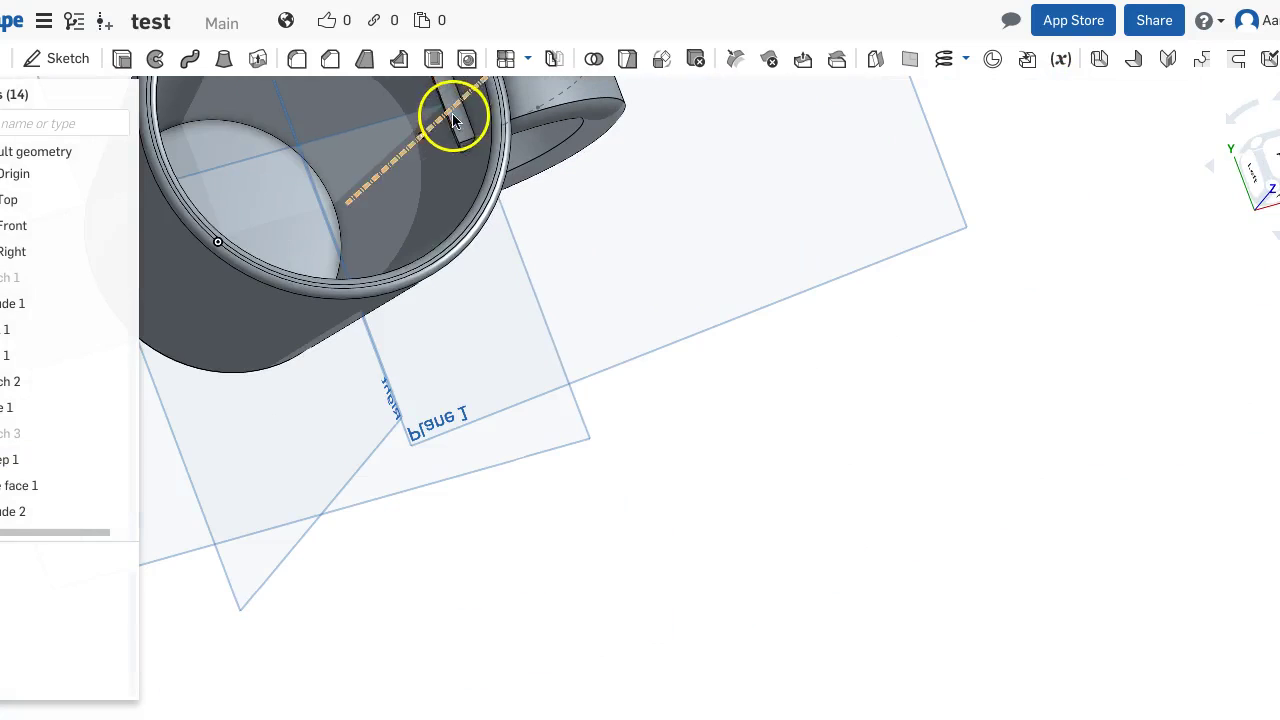
left_click(803, 60)
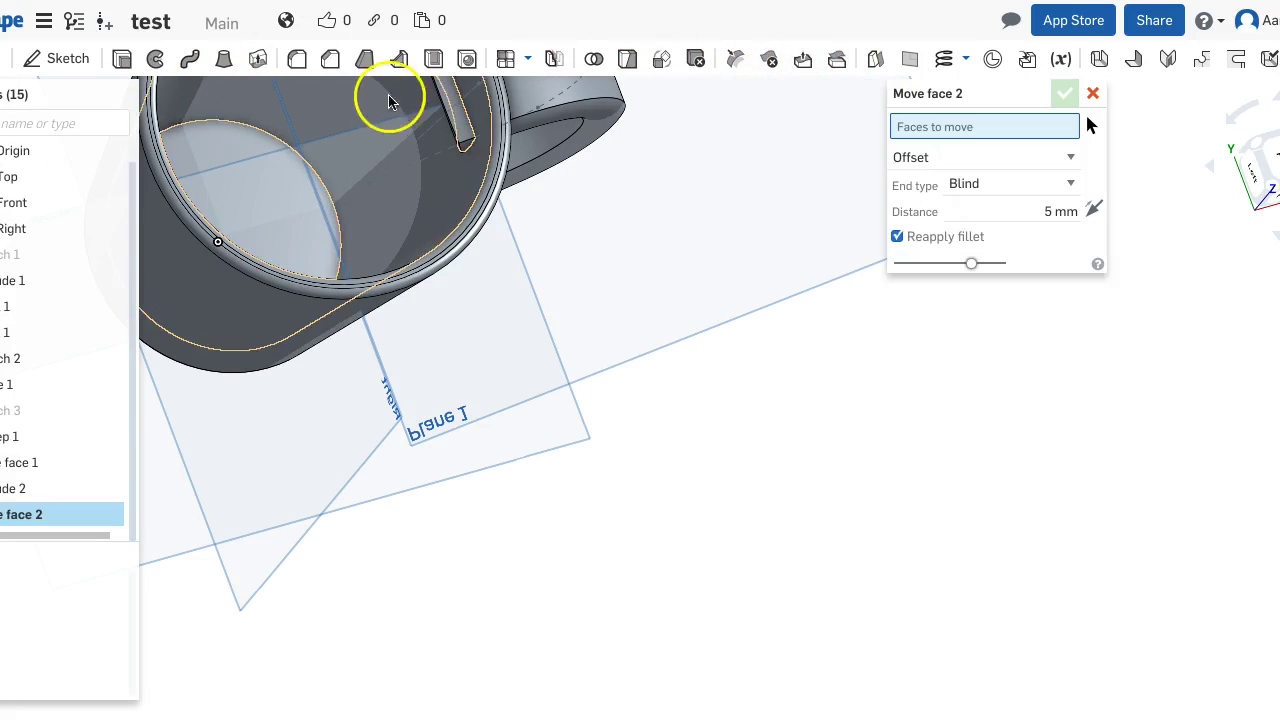
left_click(459, 119)
right_click_drag(423, 148, 452, 92)
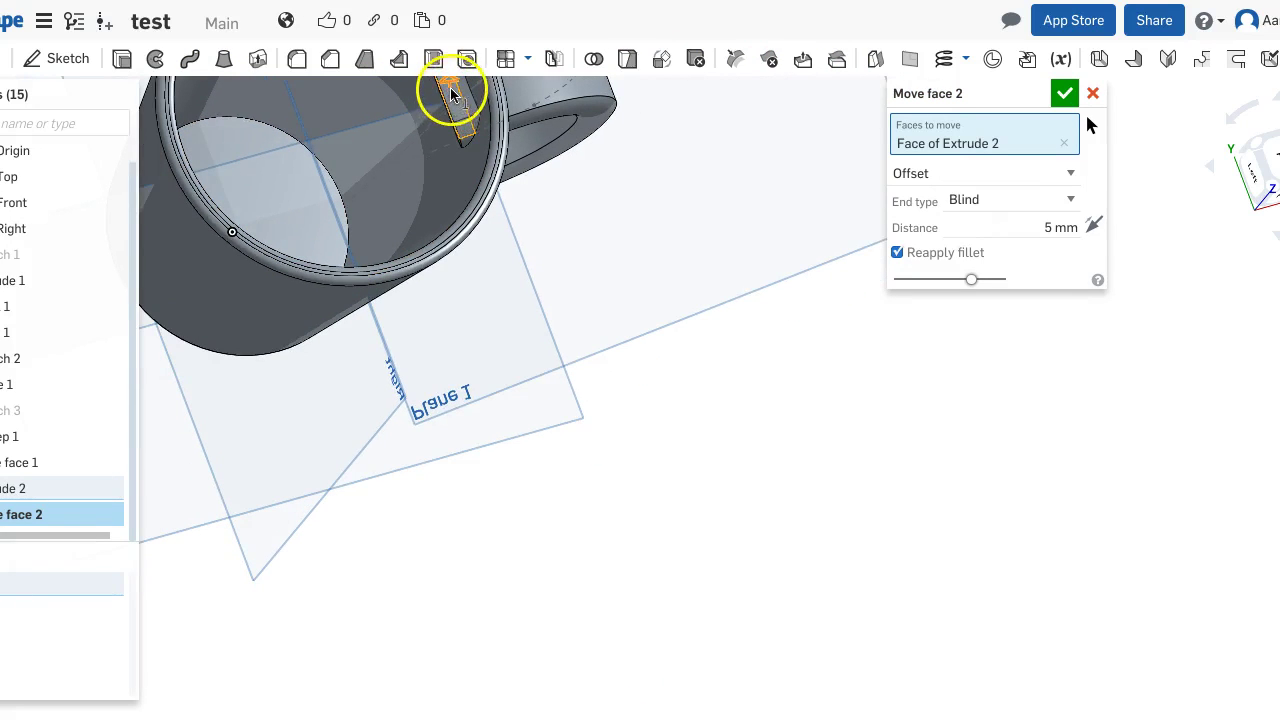
left_click_drag(455, 101, 458, 106)
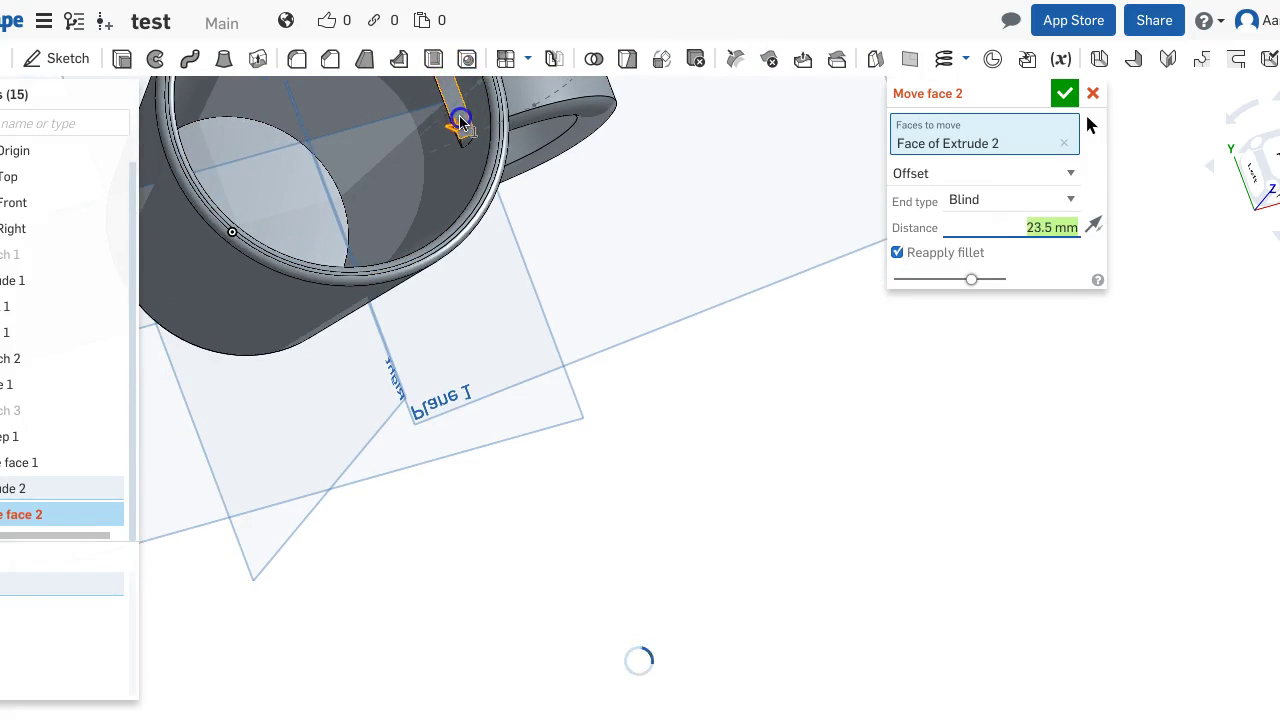
left_click_drag(455, 108, 617, 143)
right_click_drag(617, 143, 770, 155)
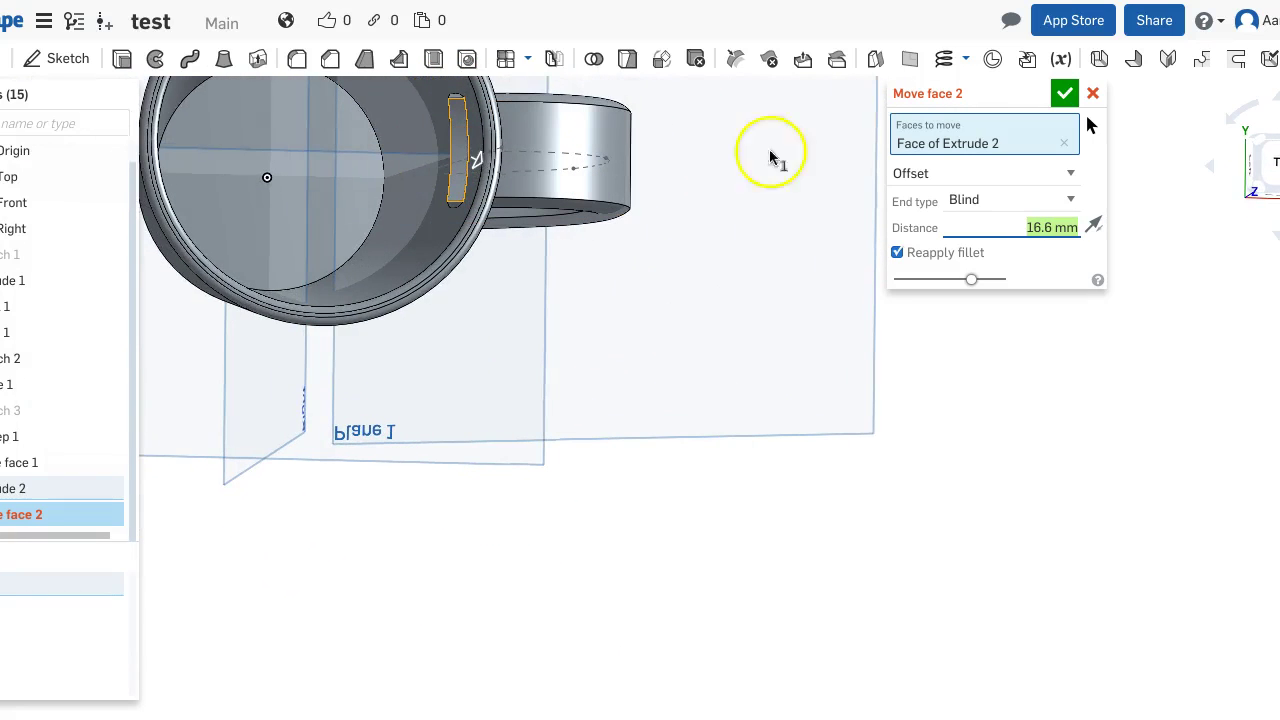
left_click(1064, 96)
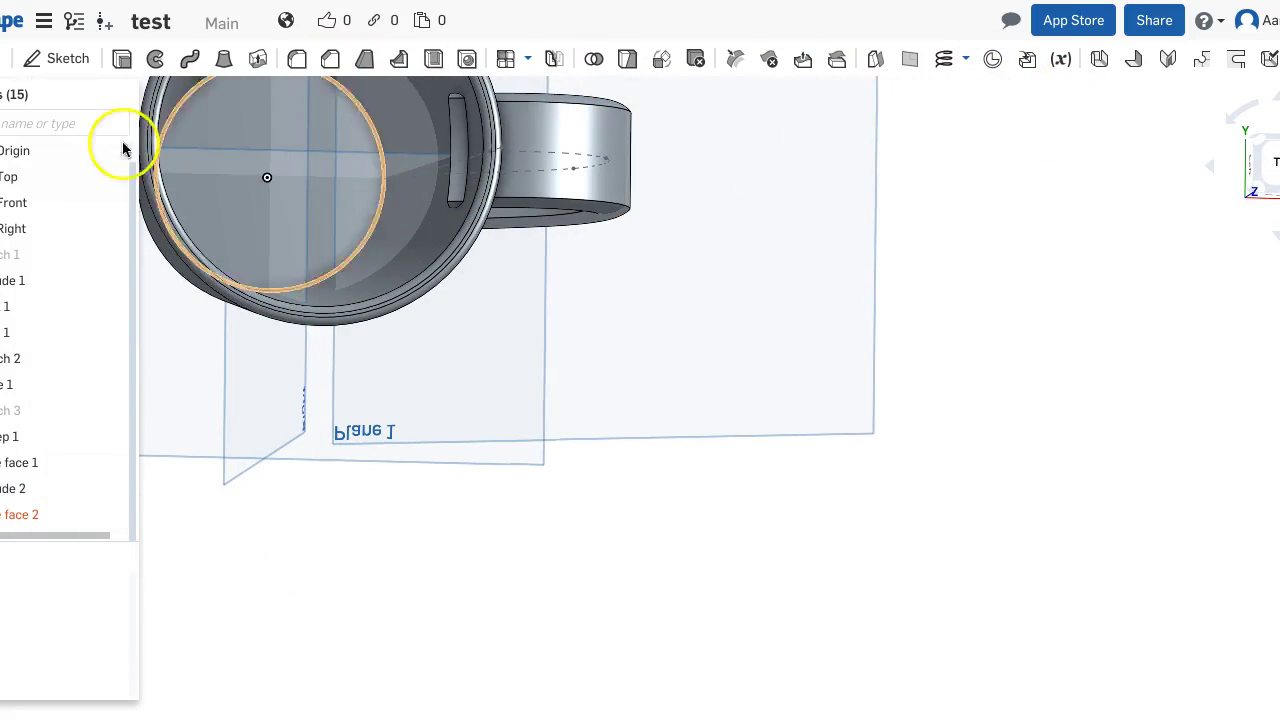